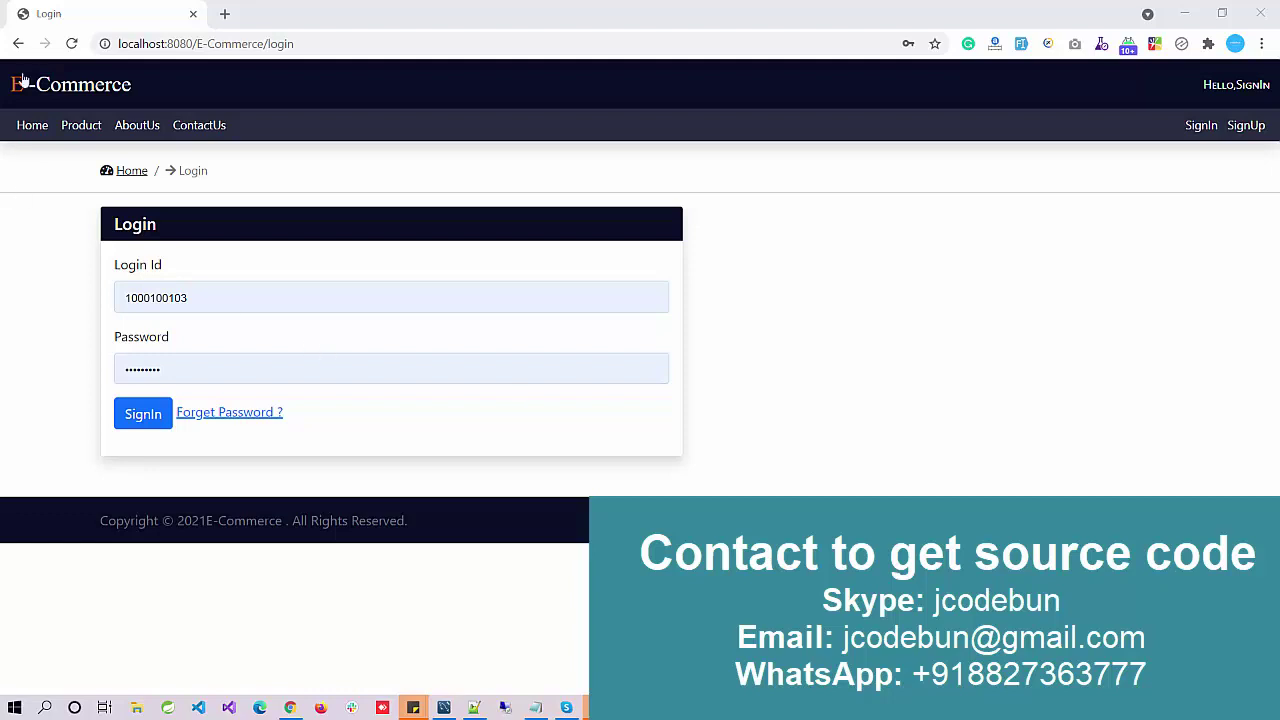
# View the shop's Product and About Us pages, then switch to Spring Tool Suite
pyautogui.click(40, 84)
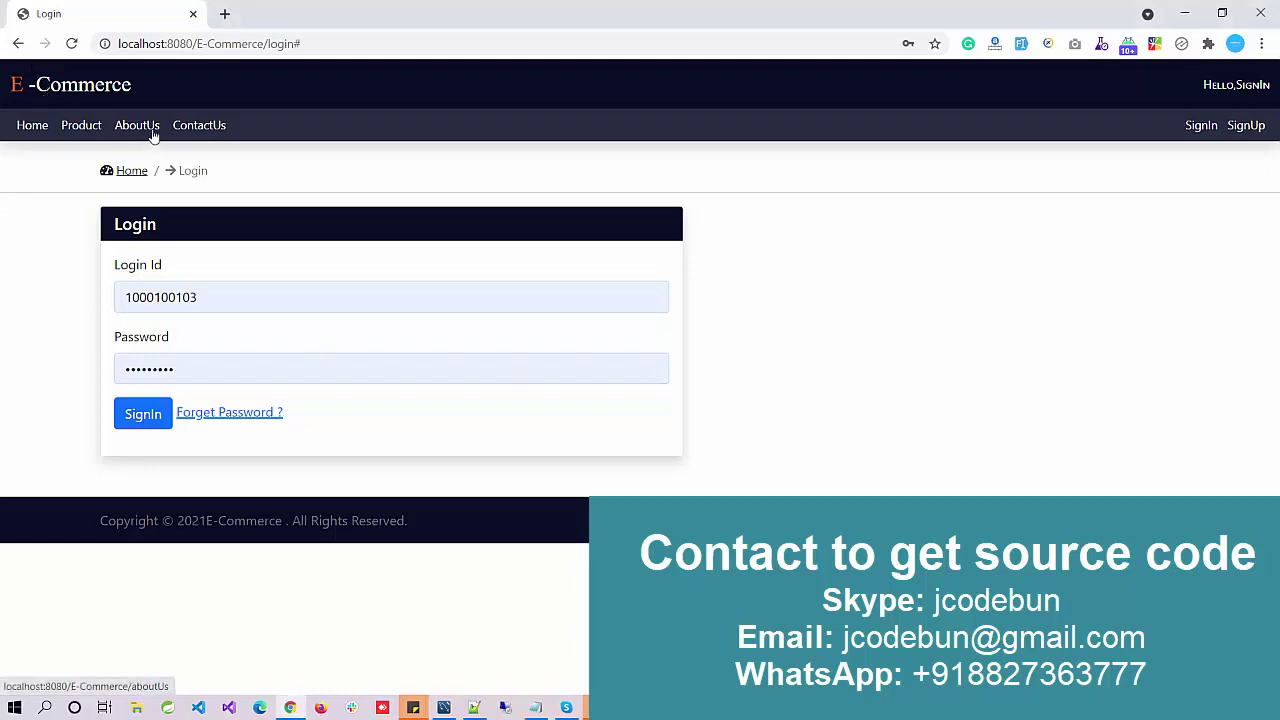
pyautogui.click(84, 130)
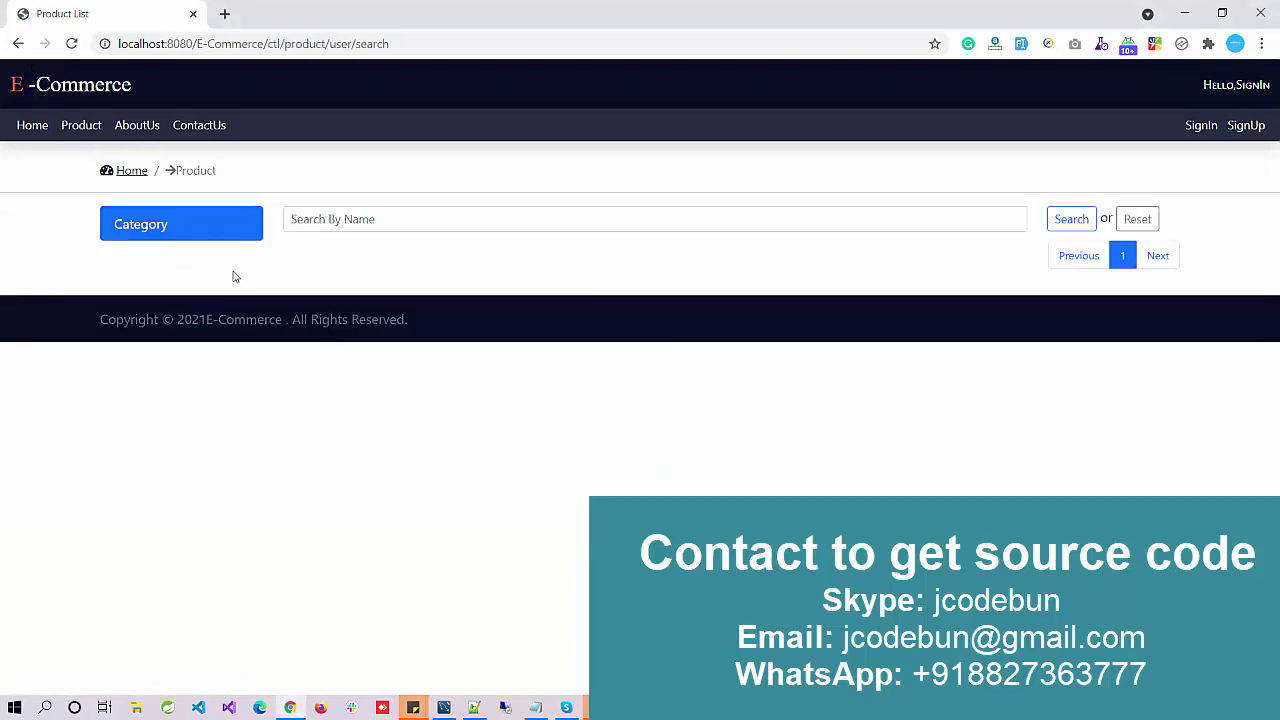
pyautogui.click(137, 130)
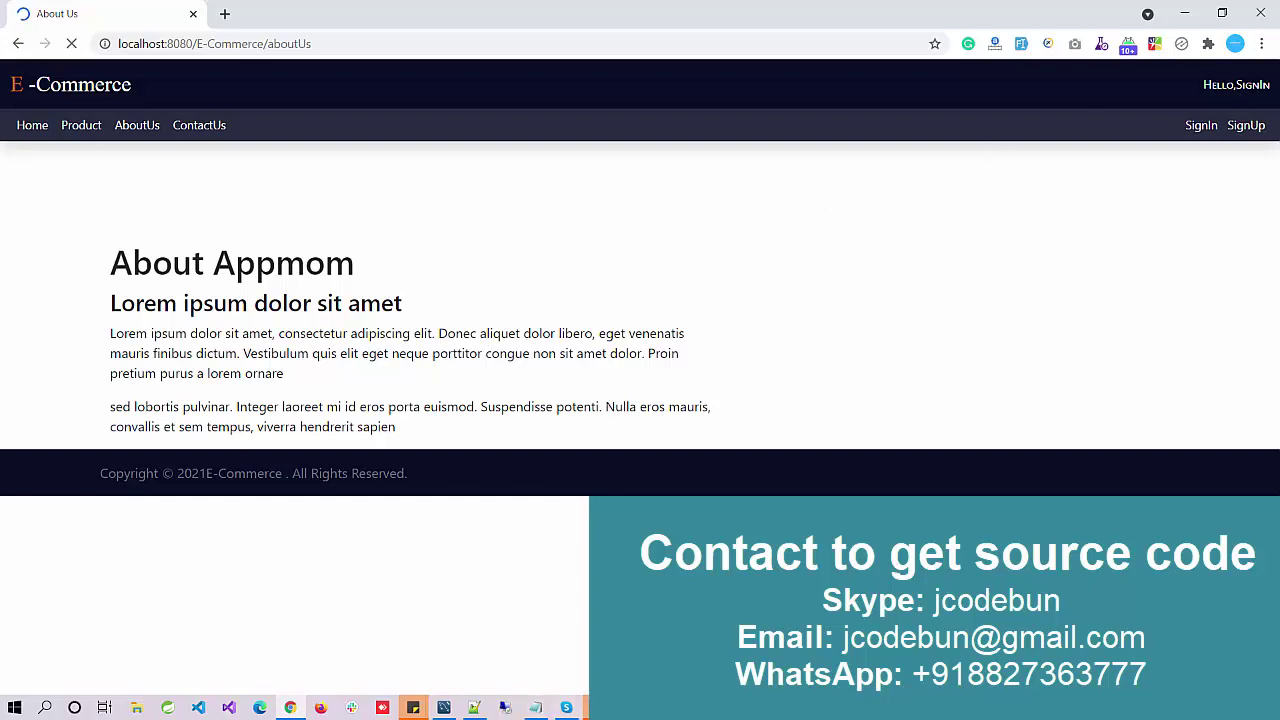
pyautogui.click(600, 707)
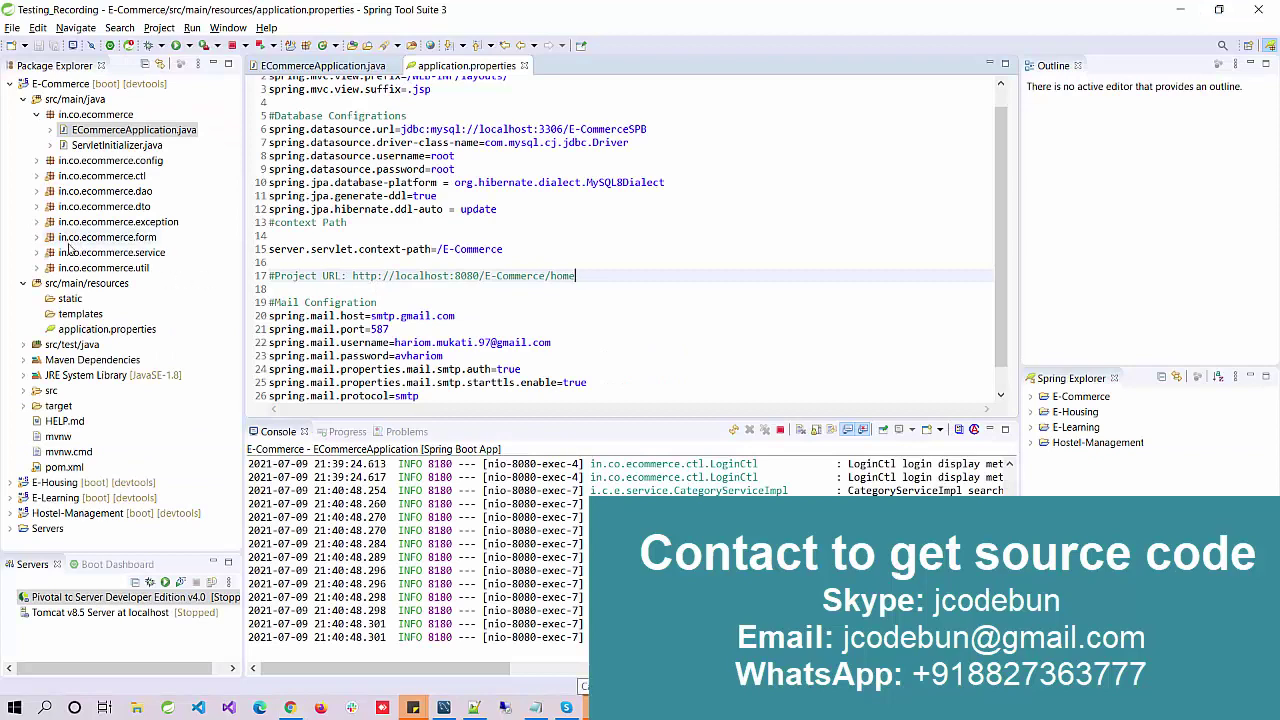
# Expand src > main > webapp > resources, WEB-INF, basefragments and bodyfragments in Package Explorer
pyautogui.click(24, 392)
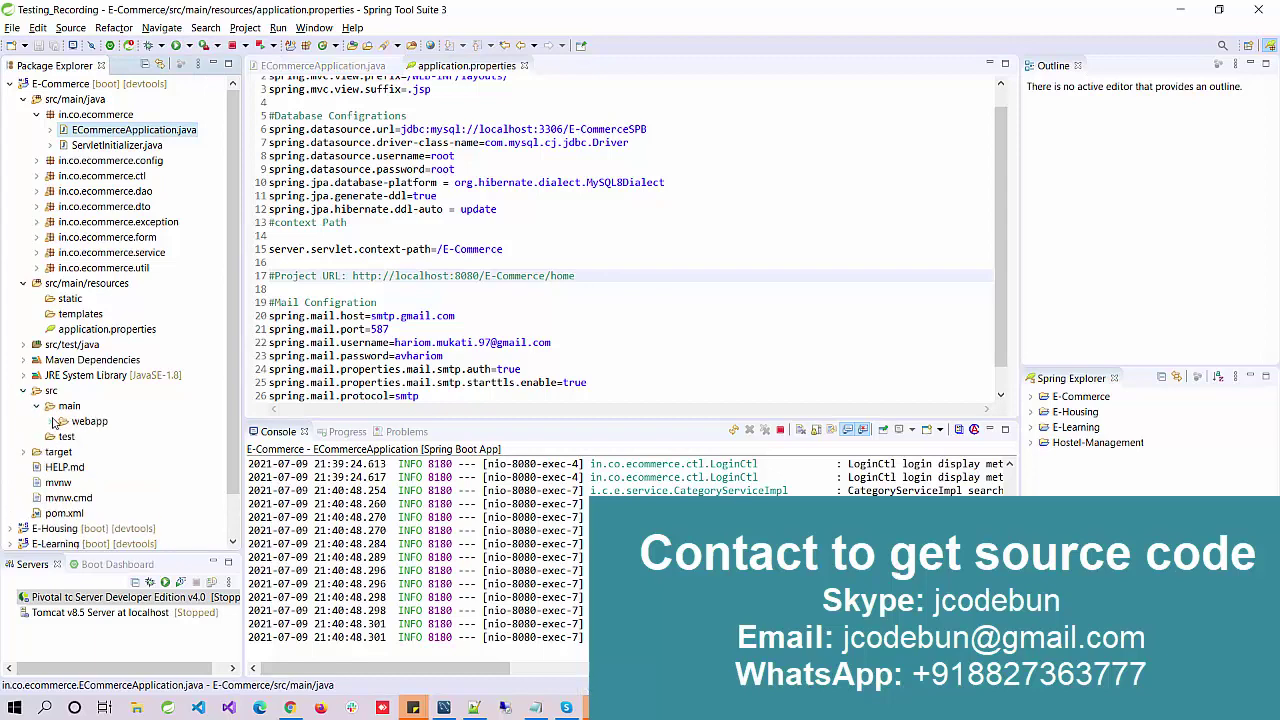
pyautogui.click(55, 422)
pyautogui.scroll(-2, 62, 395)
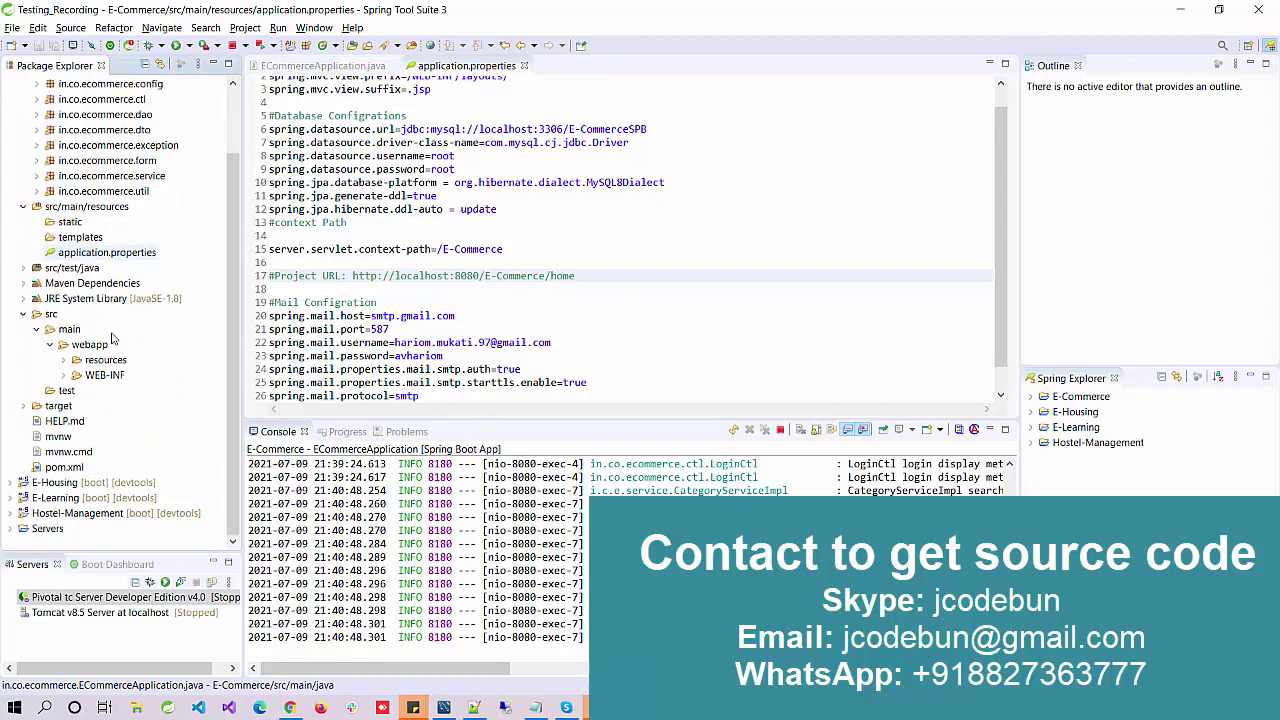
pyautogui.click(63, 360)
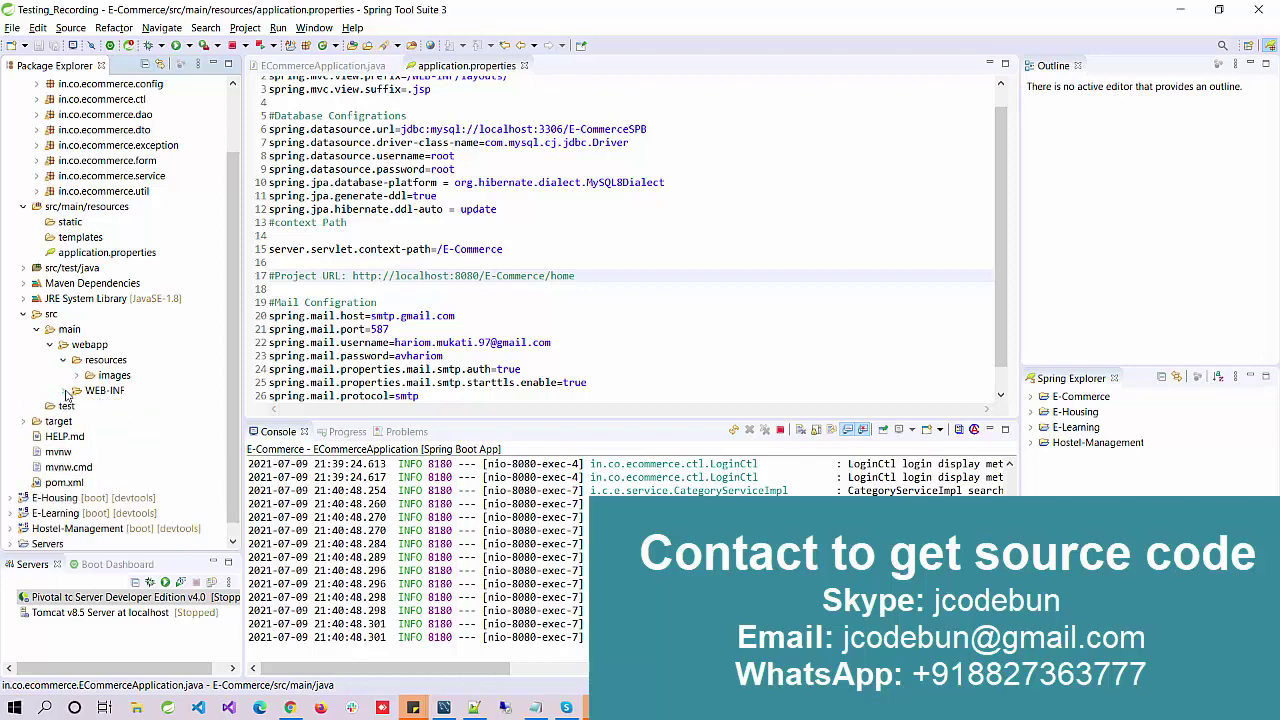
pyautogui.click(70, 391)
pyautogui.click(77, 406)
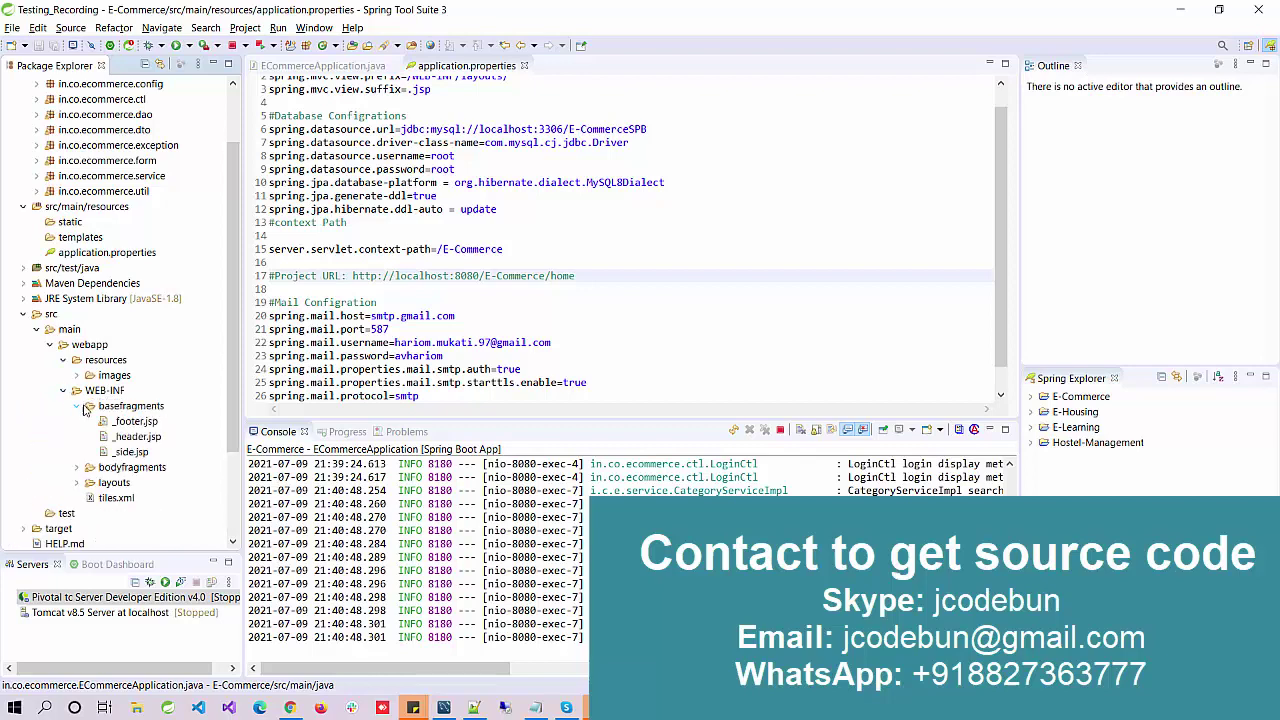
pyautogui.click(86, 469)
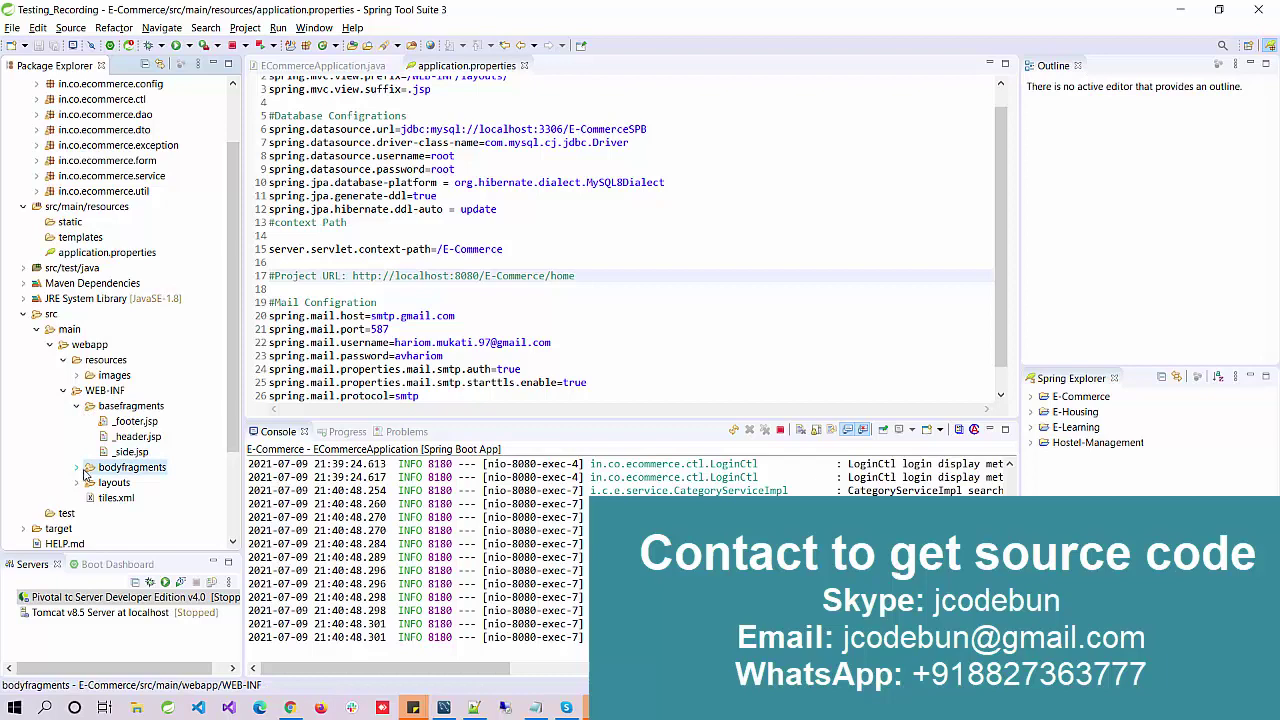
pyautogui.click(84, 469)
# Scroll the project tree and open the project's pom.xml
pyautogui.scroll(4, 113, 362)
pyautogui.scroll(3, 113, 362)
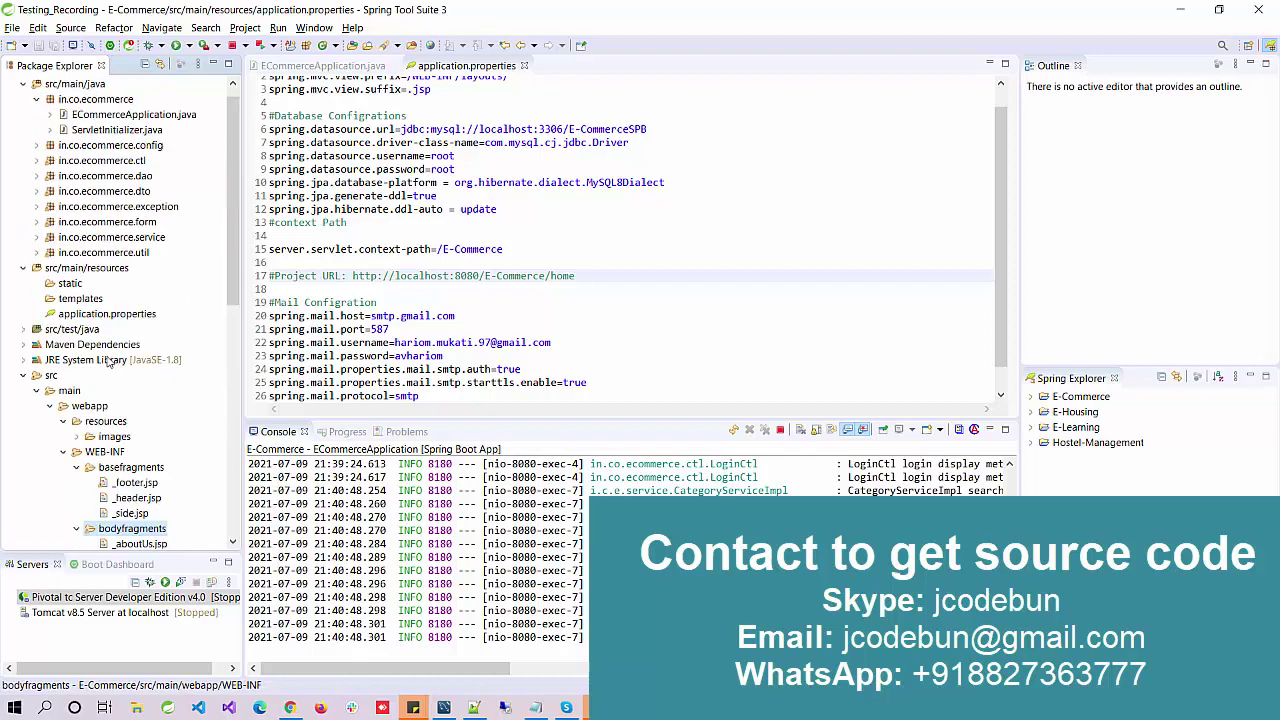
pyautogui.scroll(1, 104, 236)
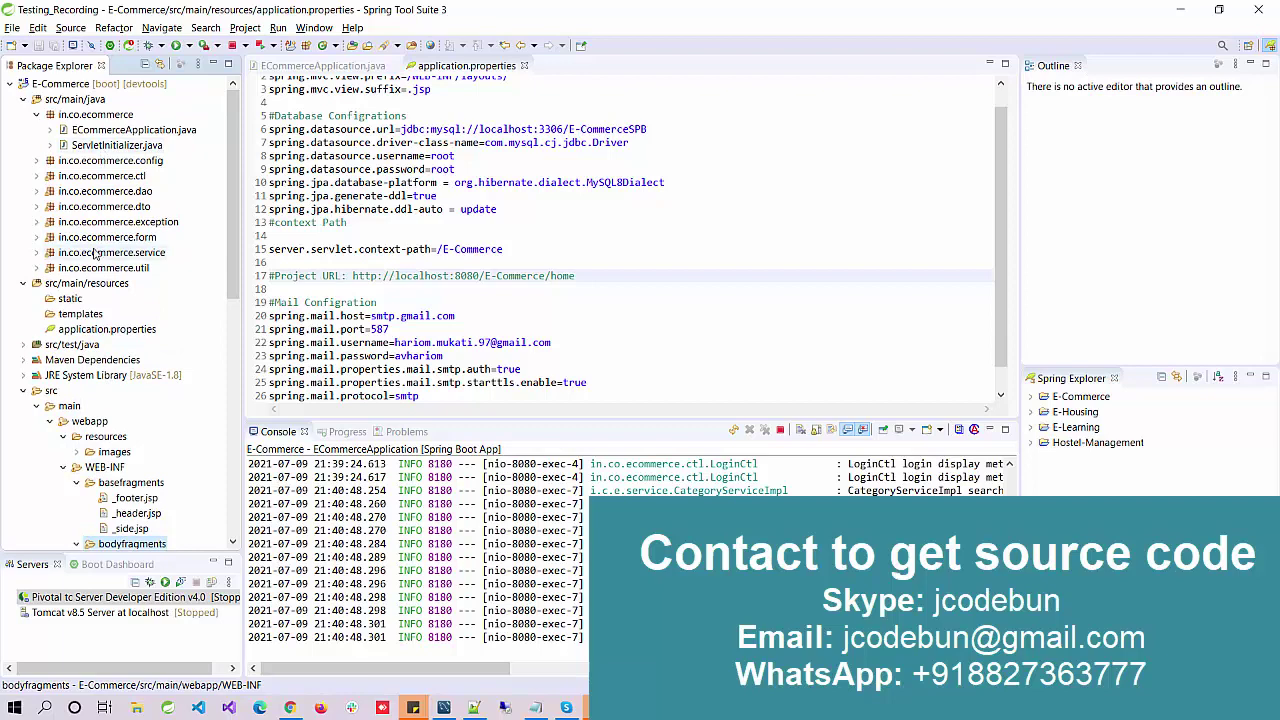
pyautogui.scroll(-5, 94, 254)
pyautogui.scroll(-6, 94, 254)
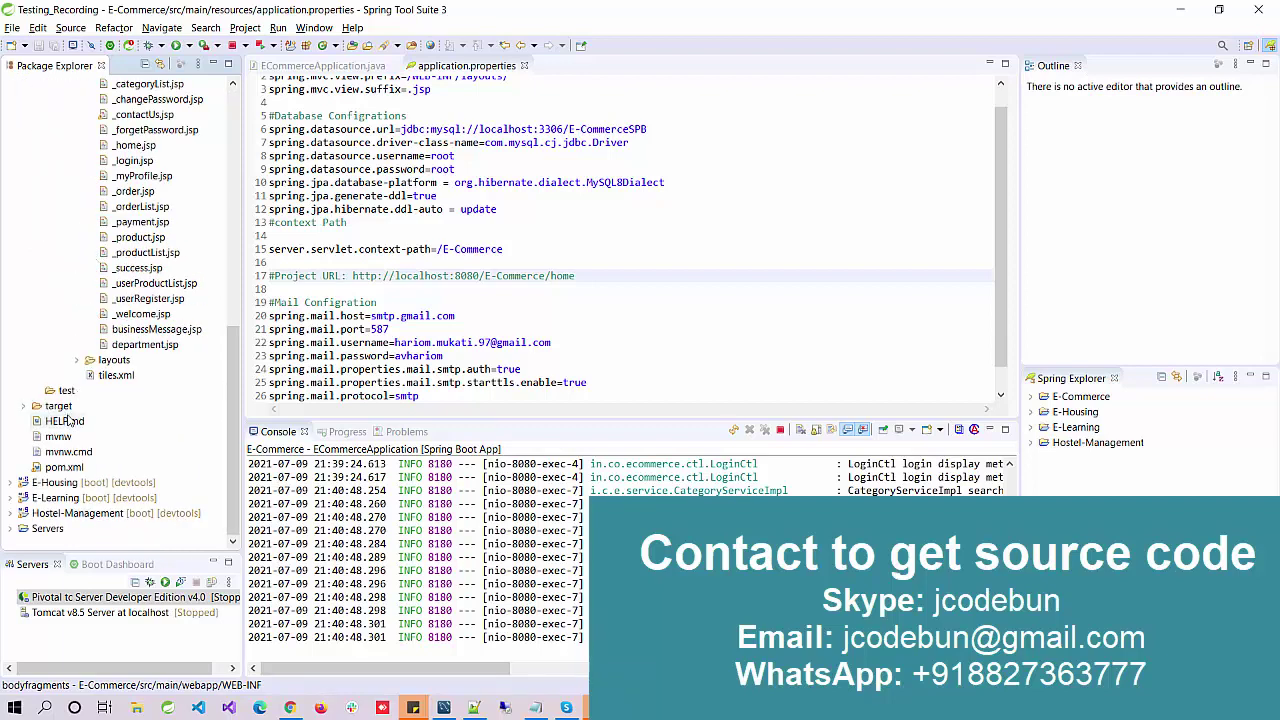
pyautogui.doubleClick(64, 467)
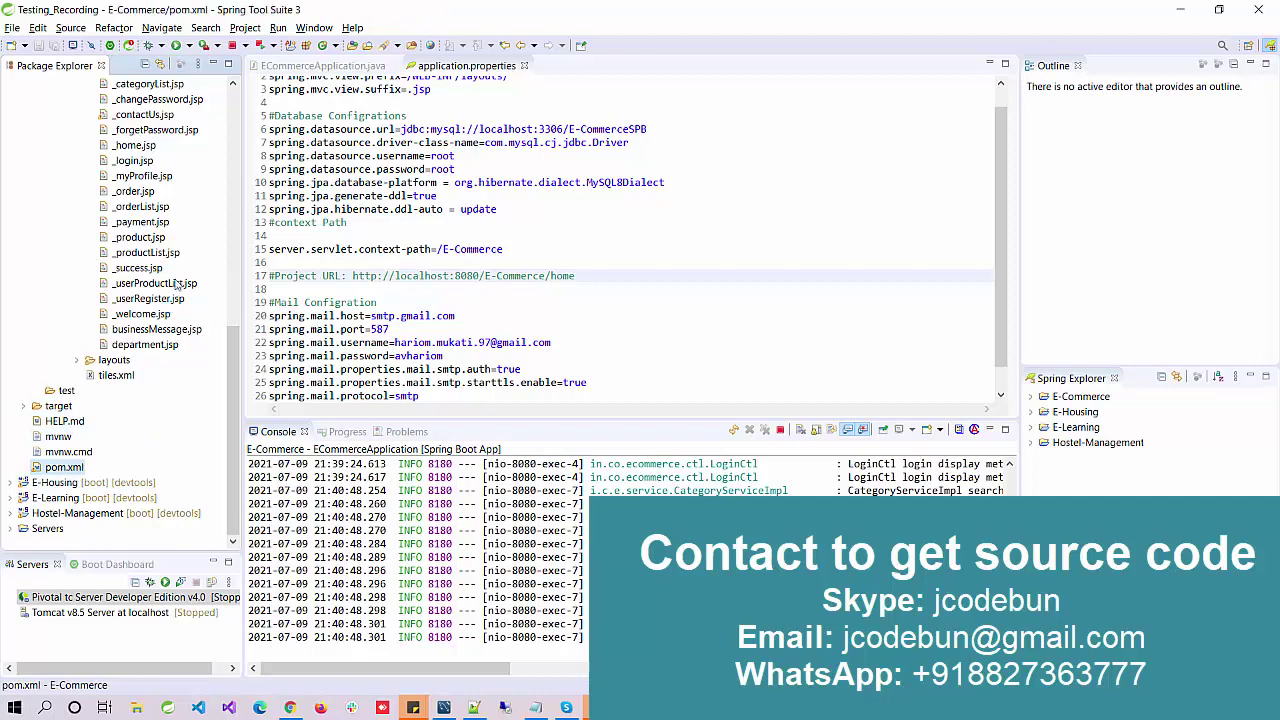
# Expand the in.co.ecommerce.config and .ctl packages and open BaseCtl.java
pyautogui.scroll(1, 116, 195)
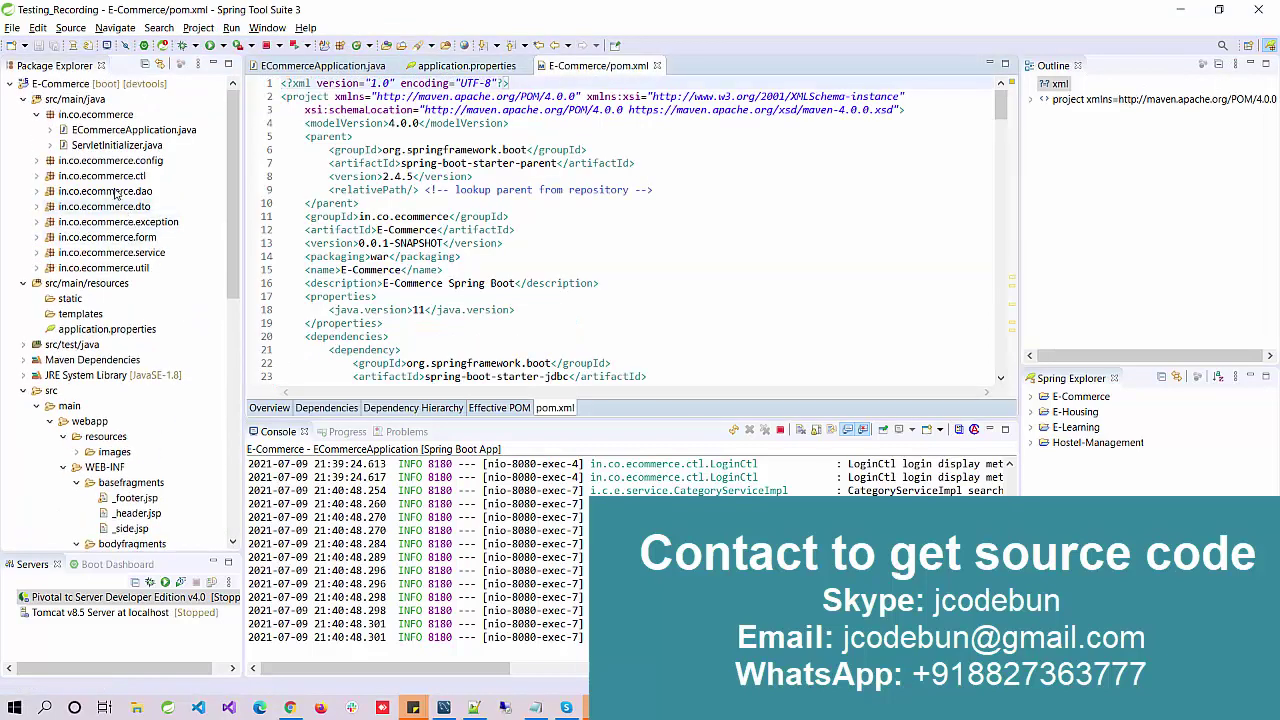
pyautogui.click(37, 161)
pyautogui.click(37, 191)
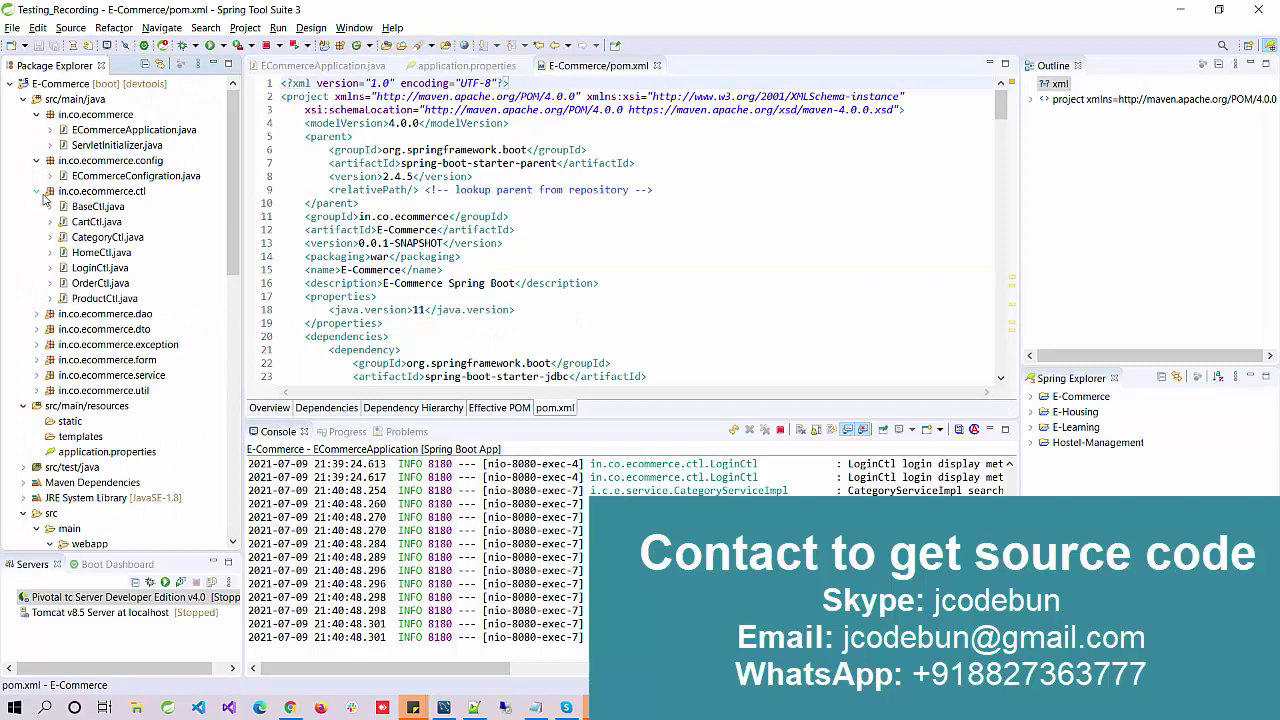
pyautogui.click(96, 206)
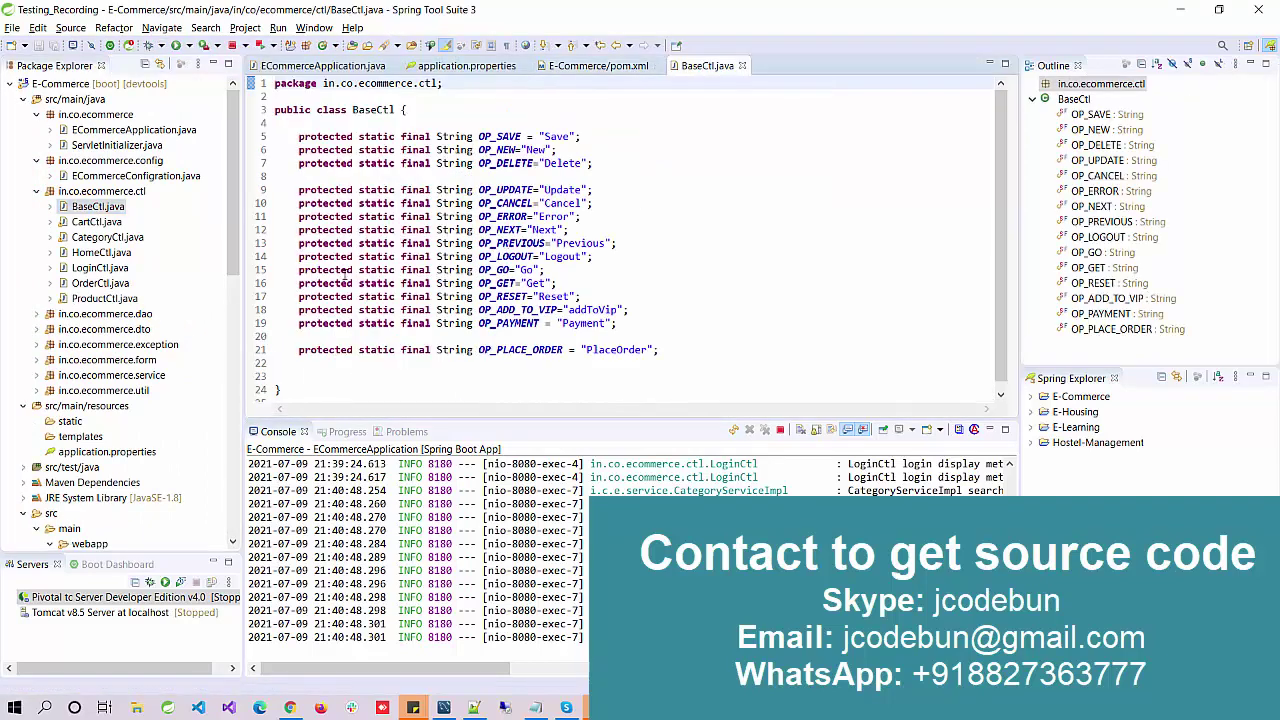
# Open and scroll through CategoryCtl.java, then collapse the ctl and config packages
pyautogui.doubleClick(100, 238)
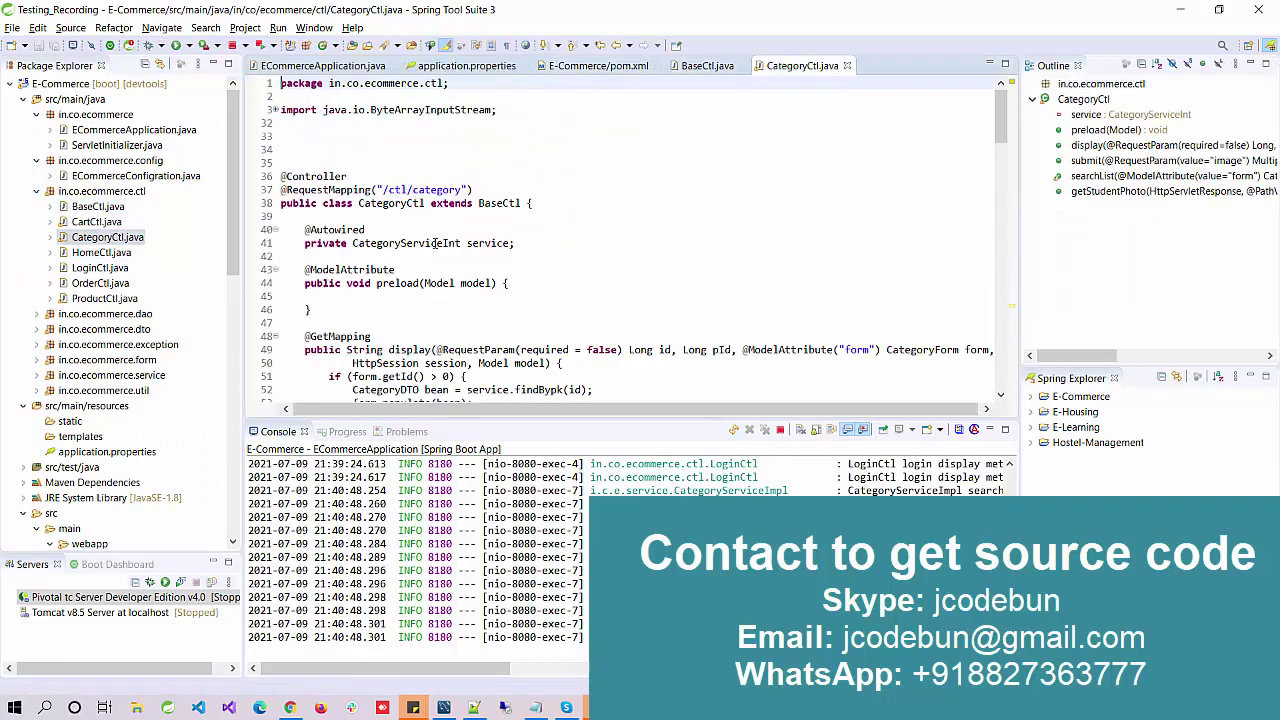
pyautogui.scroll(-1, 470, 238)
pyautogui.scroll(-5, 480, 234)
pyautogui.scroll(5, 490, 230)
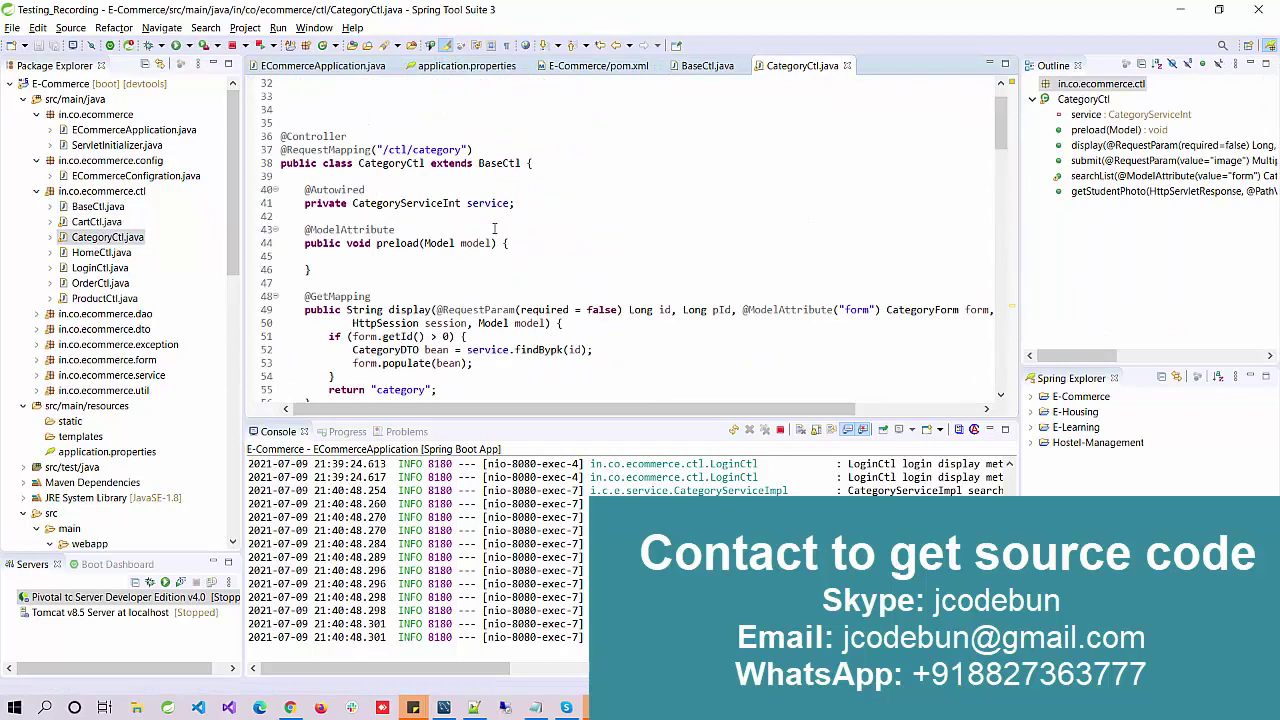
pyautogui.click(36, 191)
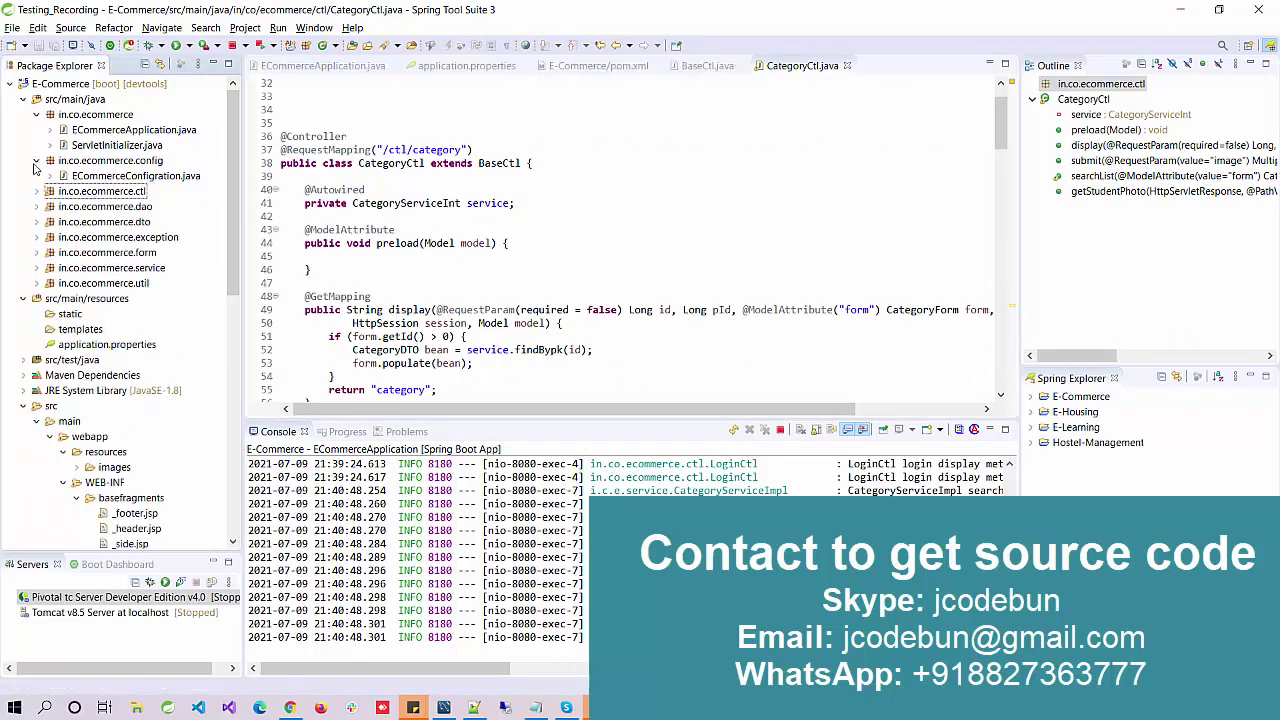
pyautogui.click(36, 162)
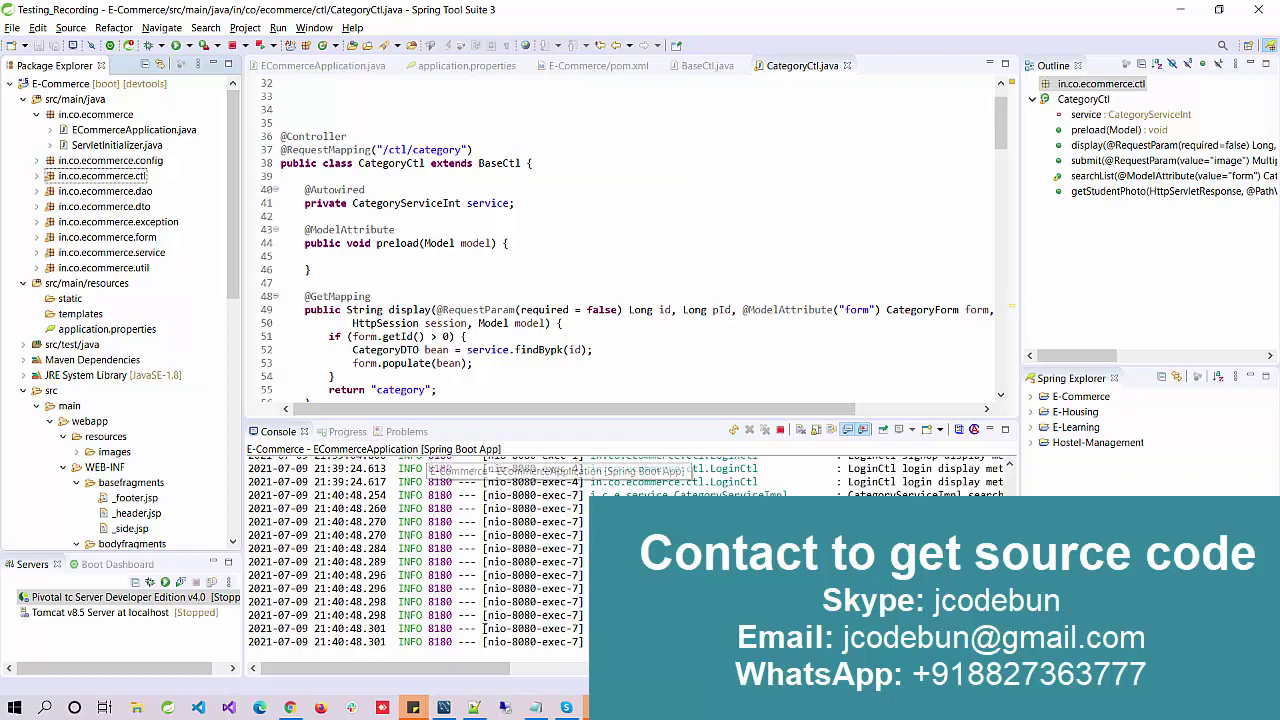
# In MySQL Workbench, run Select Rows - Limit 1000 on the cart, category and orders tables
pyautogui.click(443, 707)
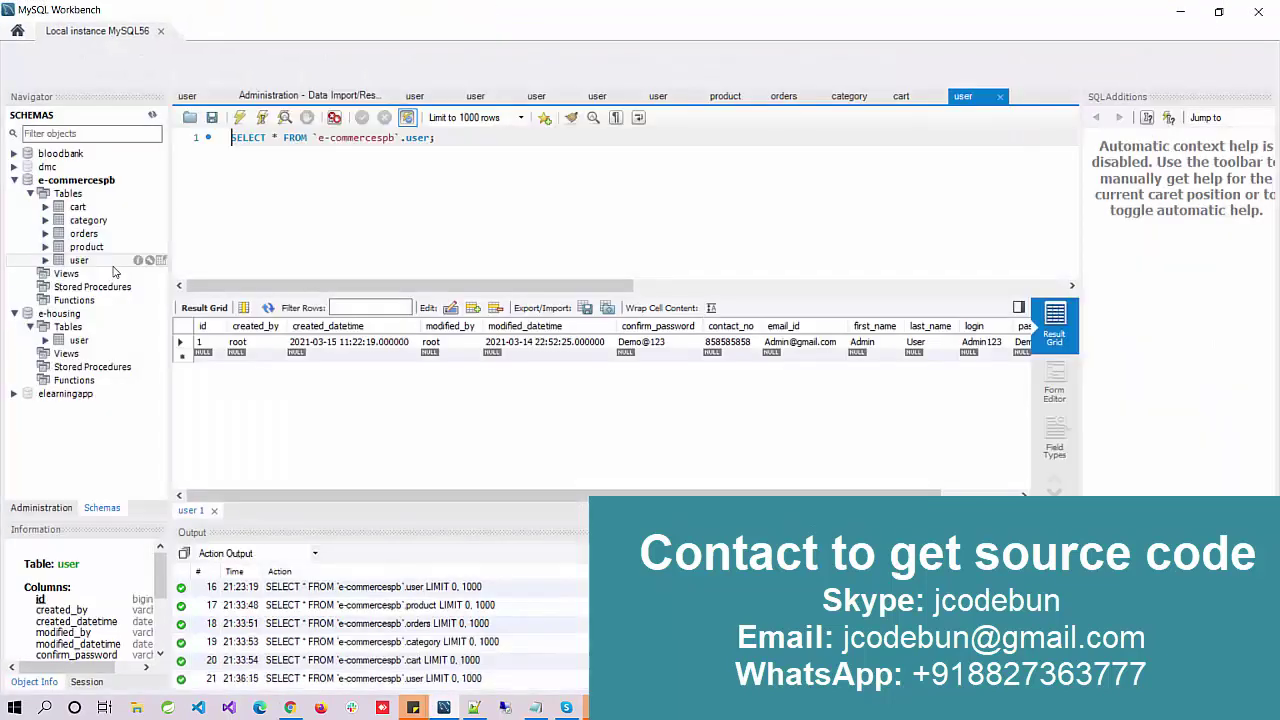
pyautogui.rightClick(78, 206)
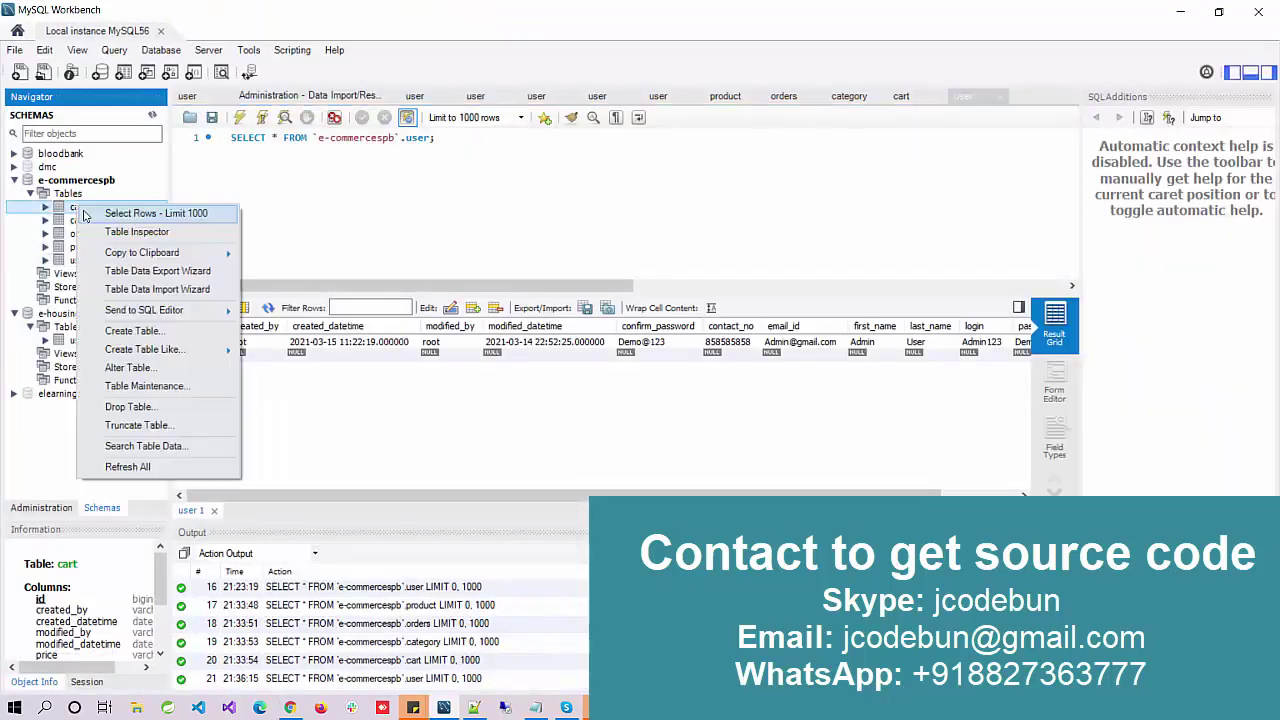
pyautogui.click(90, 214)
pyautogui.rightClick(88, 220)
pyautogui.click(100, 228)
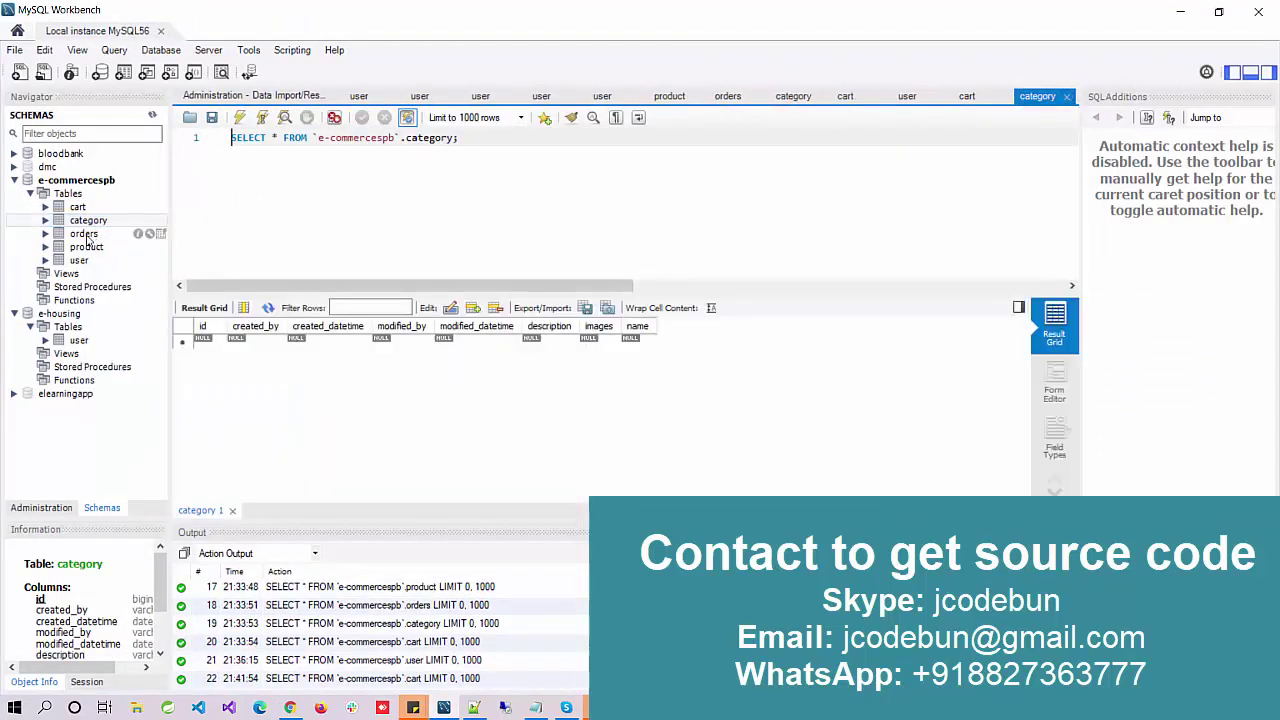
pyautogui.rightClick(88, 234)
pyautogui.click(99, 244)
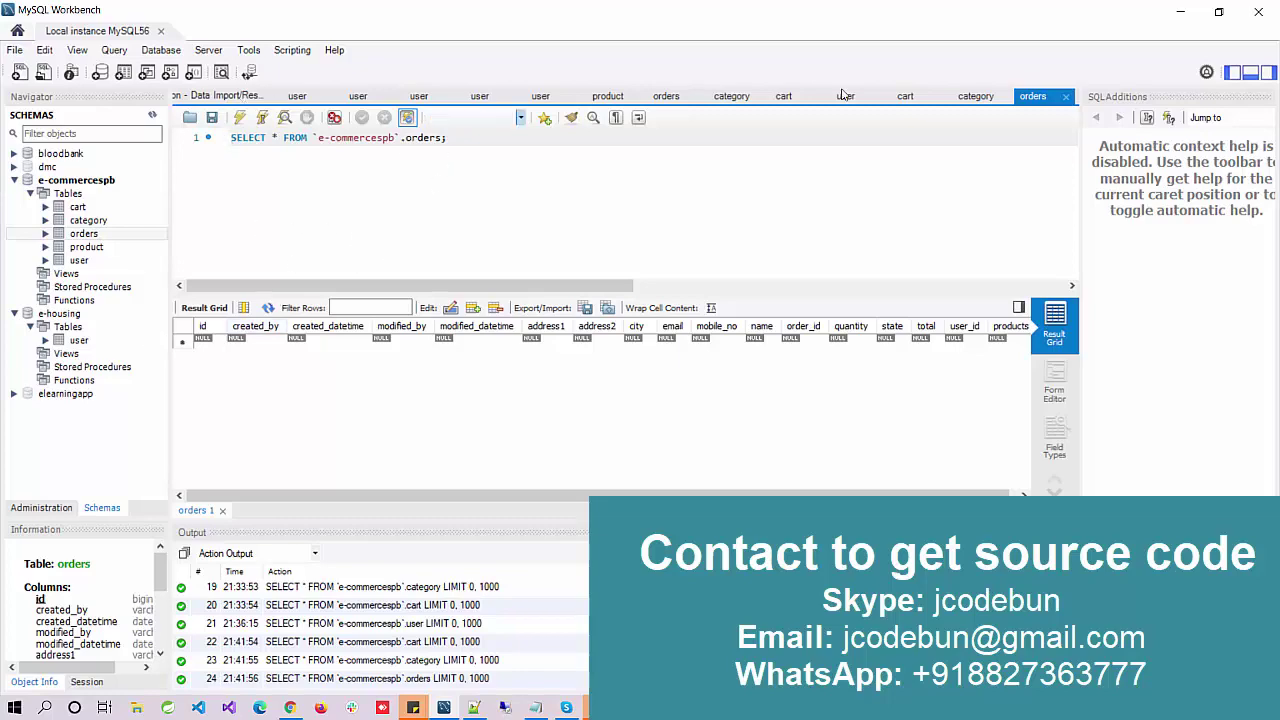
# Run ECommerceApplication as a Spring Boot App, then terminate the old instance holding port 8080
pyautogui.click(1180, 11)
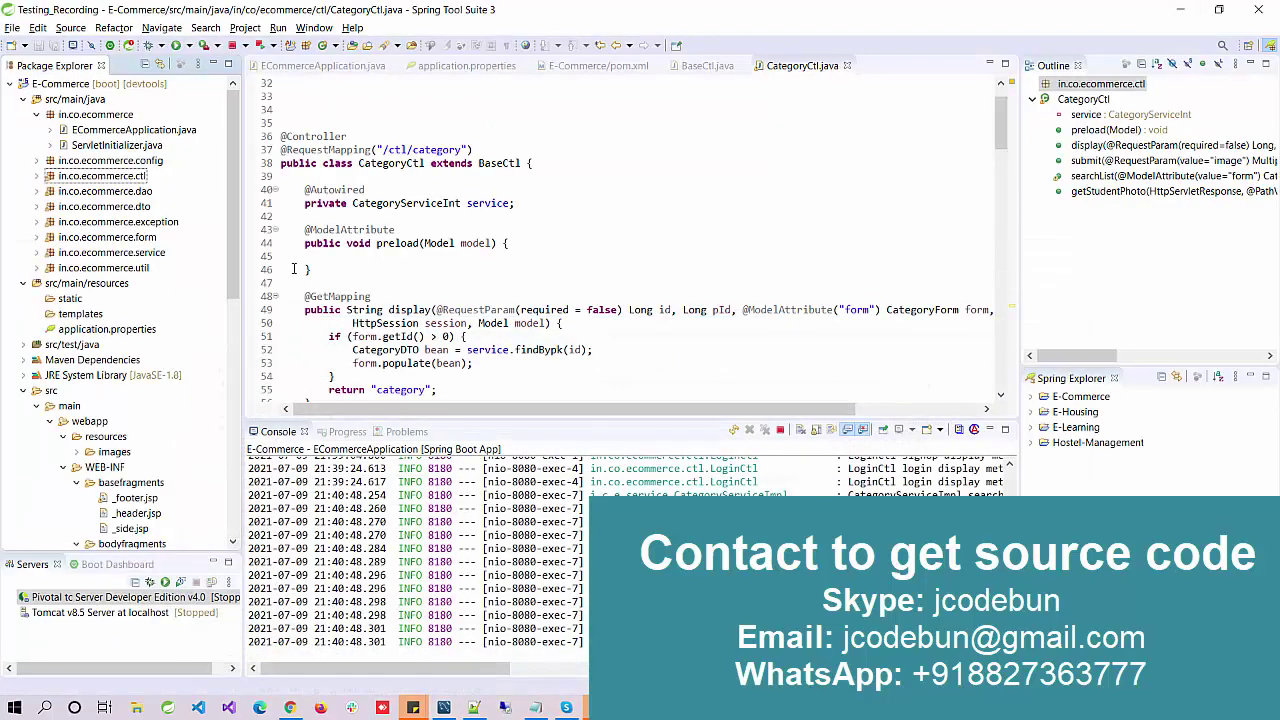
pyautogui.doubleClick(140, 131)
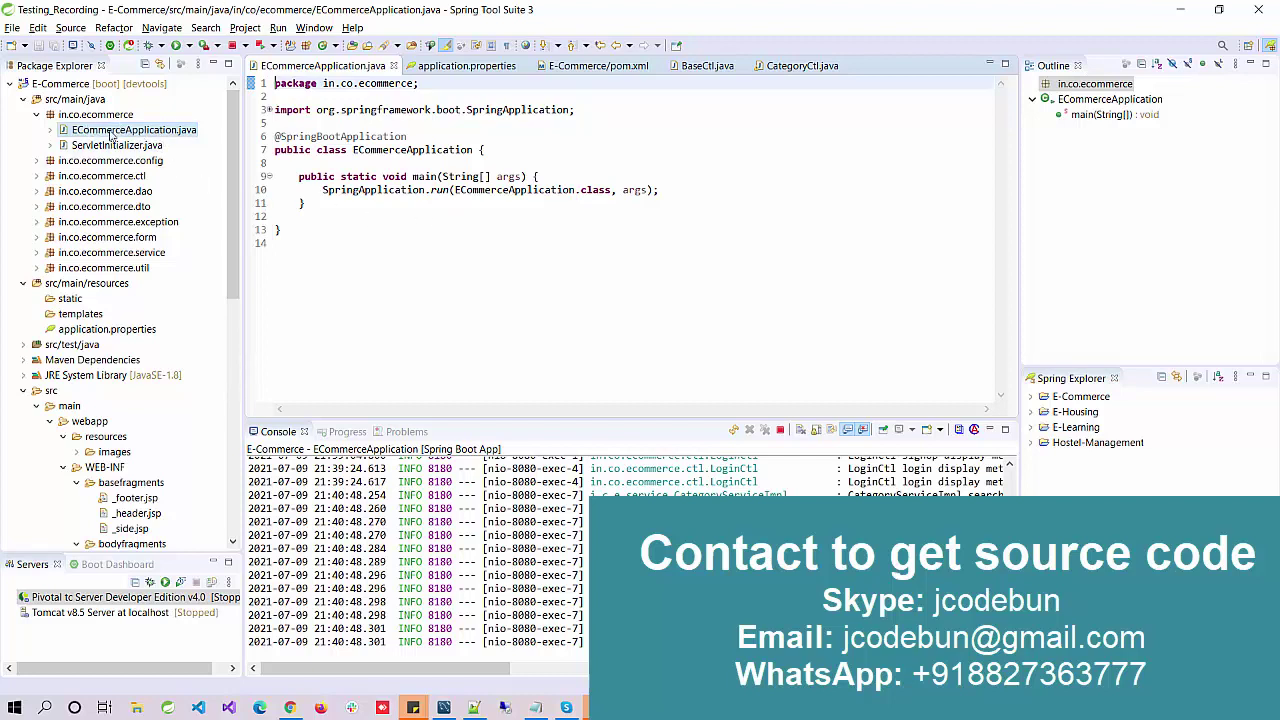
pyautogui.rightClick(158, 137)
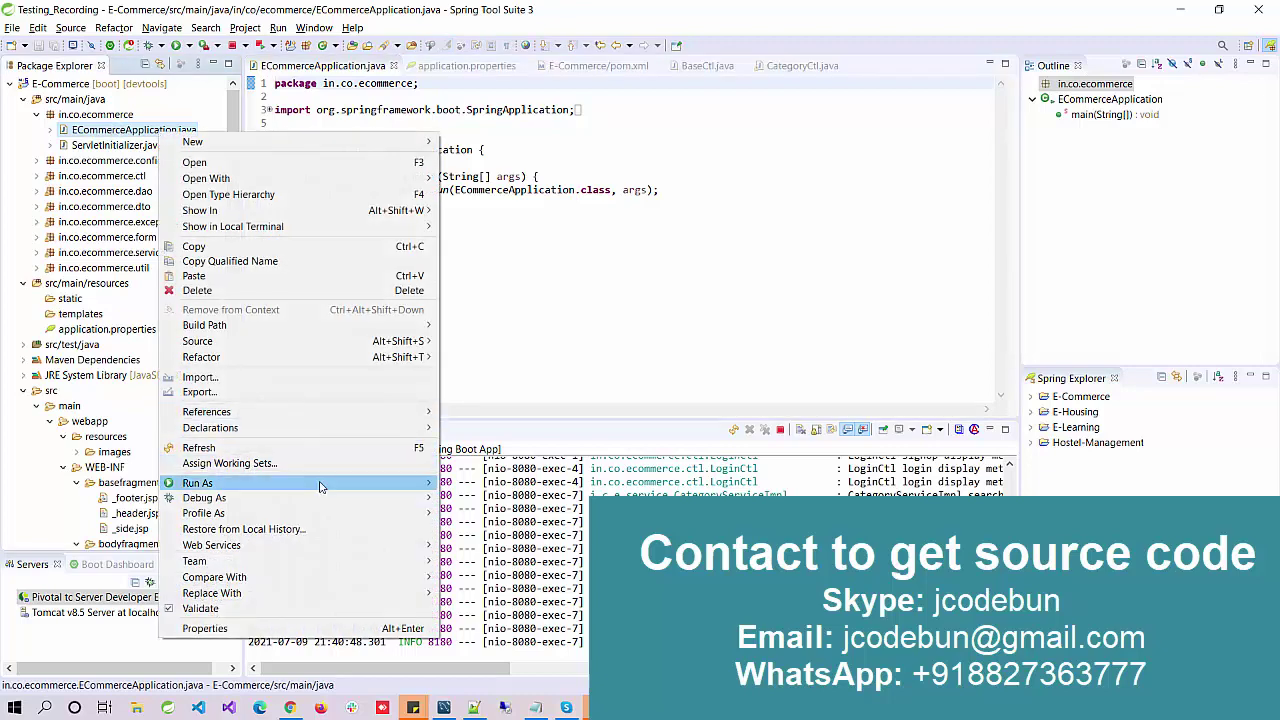
pyautogui.moveTo(198, 483)
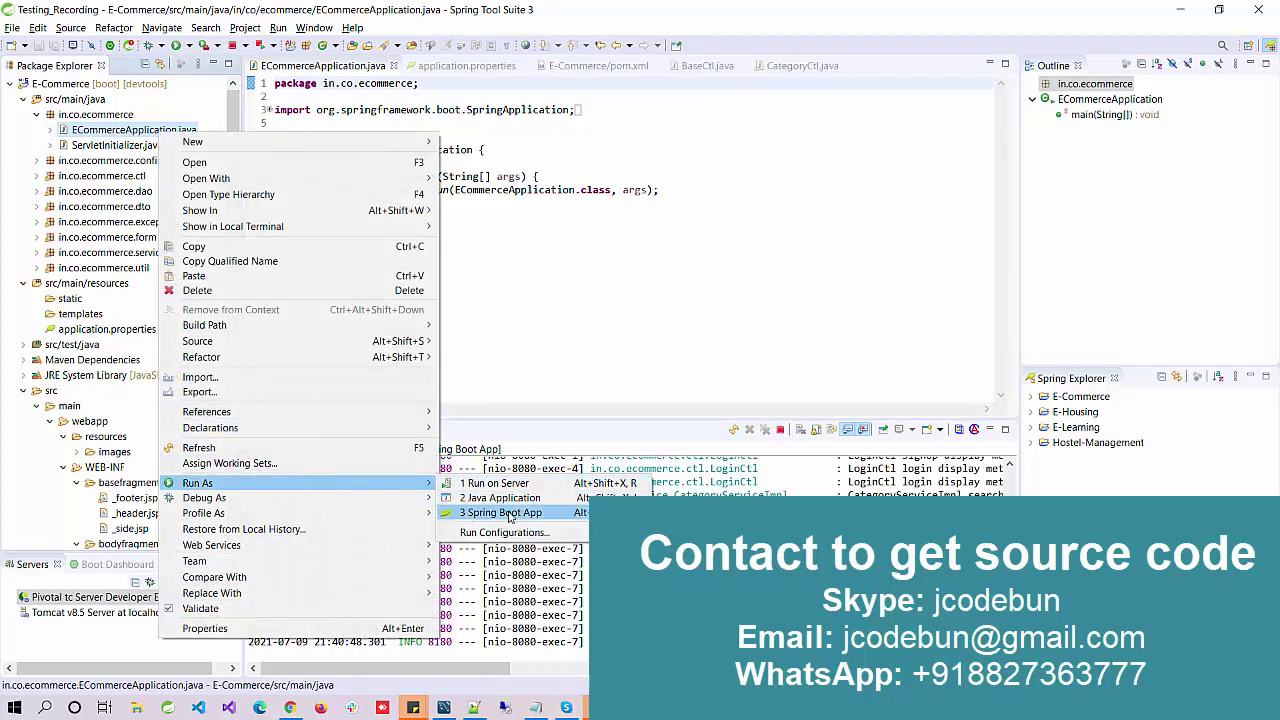
pyautogui.click(508, 513)
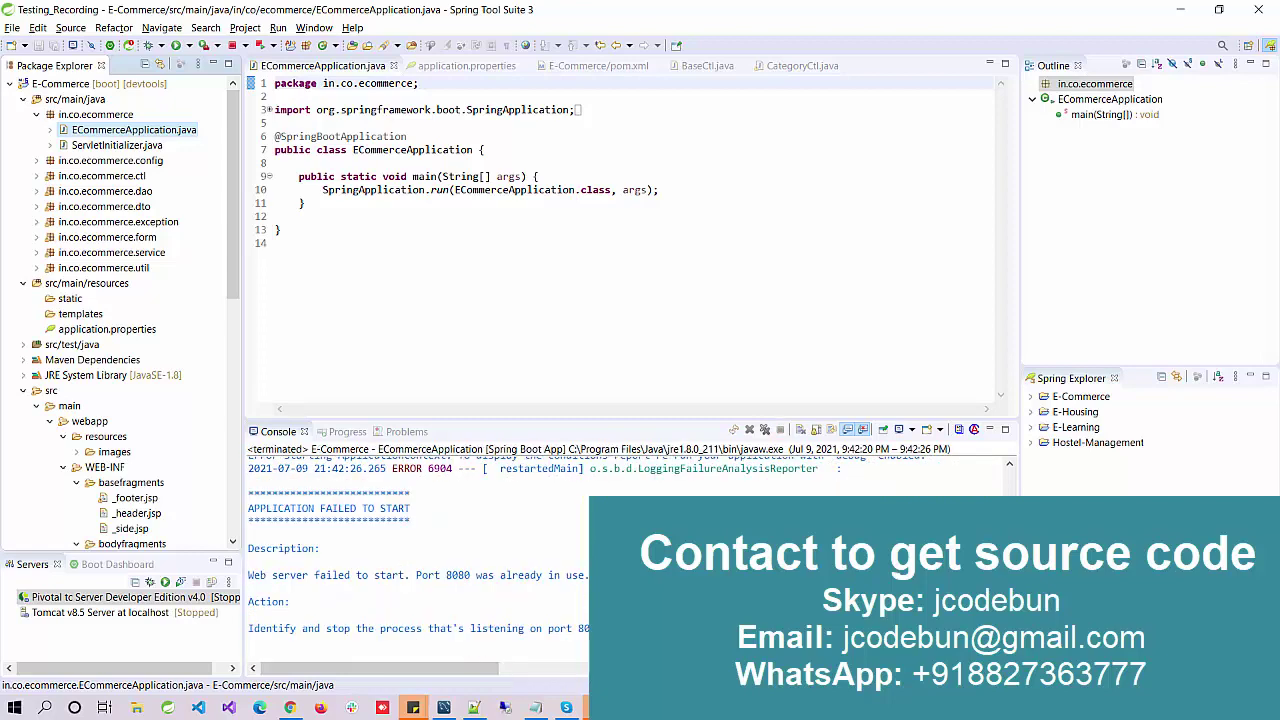
pyautogui.scroll(5, 418, 560)
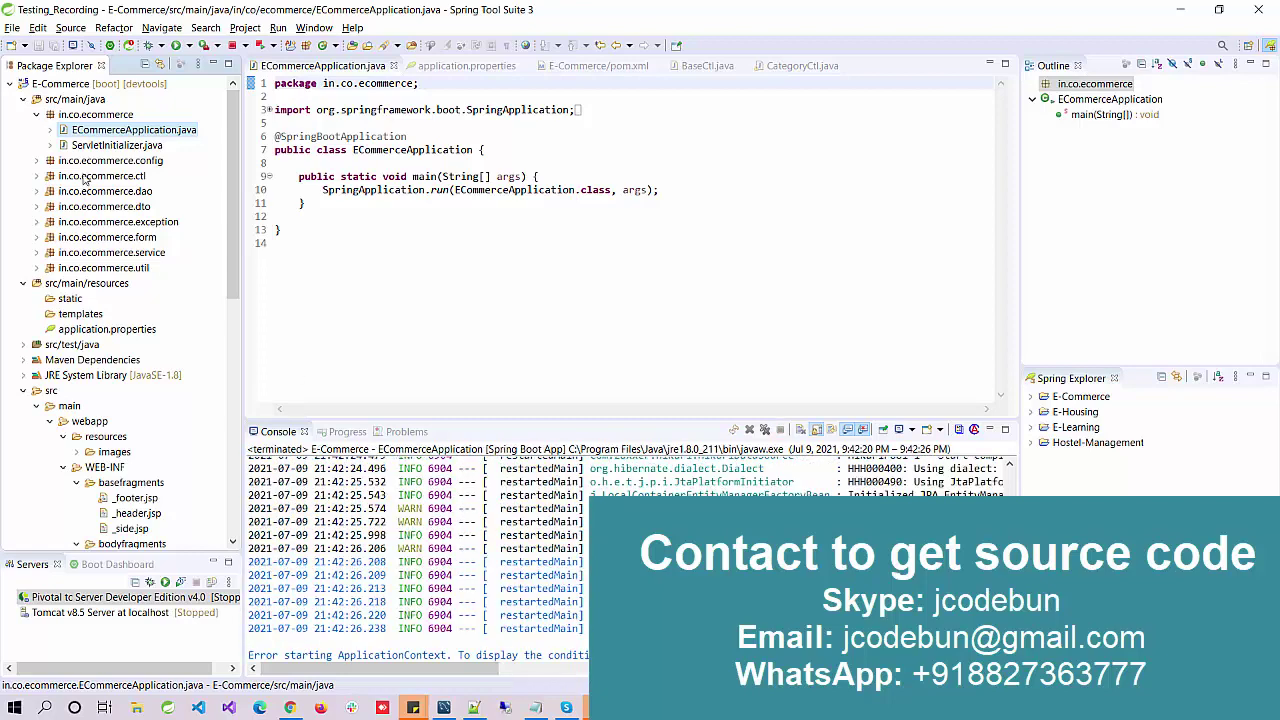
pyautogui.click(232, 46)
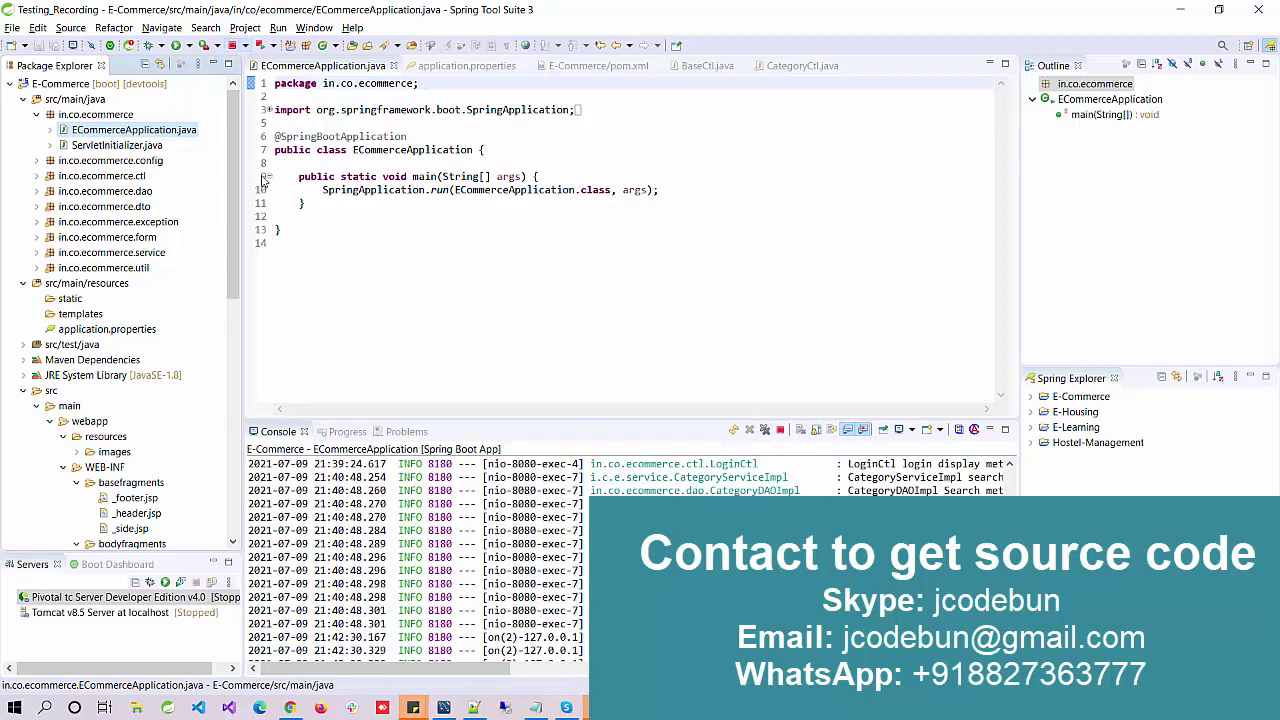
# Relaunch ECommerceApplication.java via Run As > Spring Boot App
pyautogui.rightClick(117, 135)
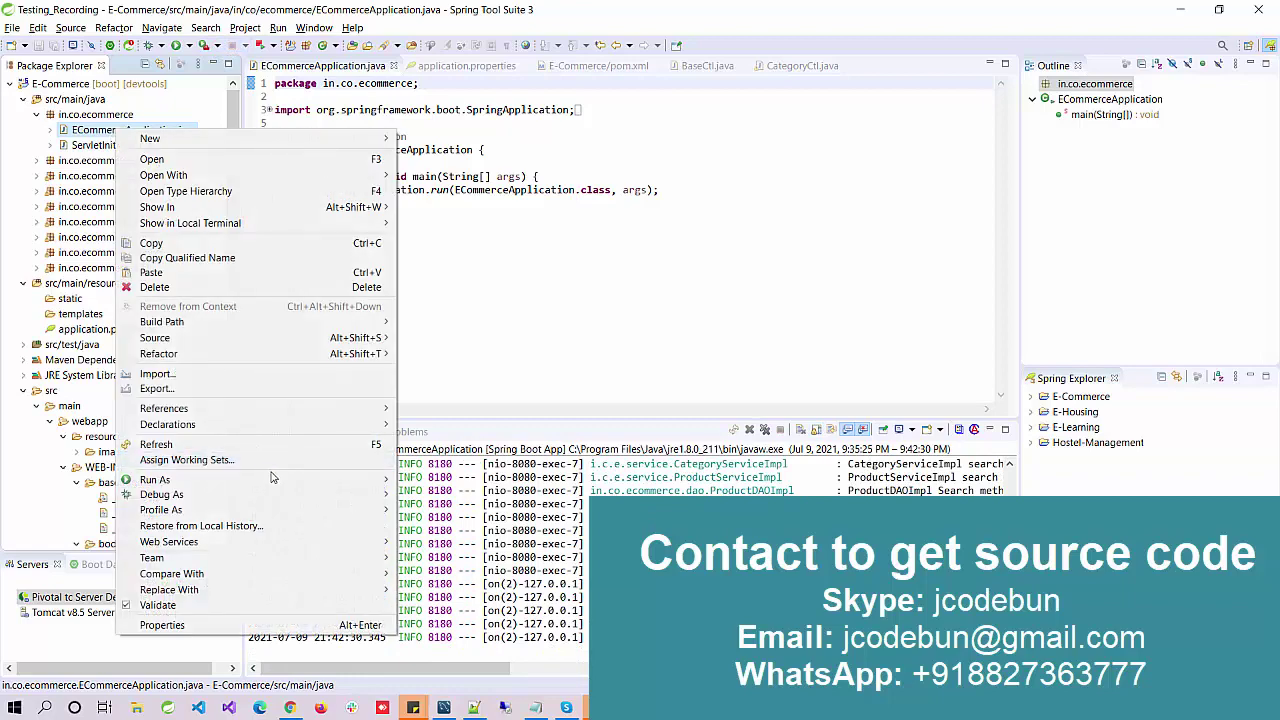
pyautogui.moveTo(155, 480)
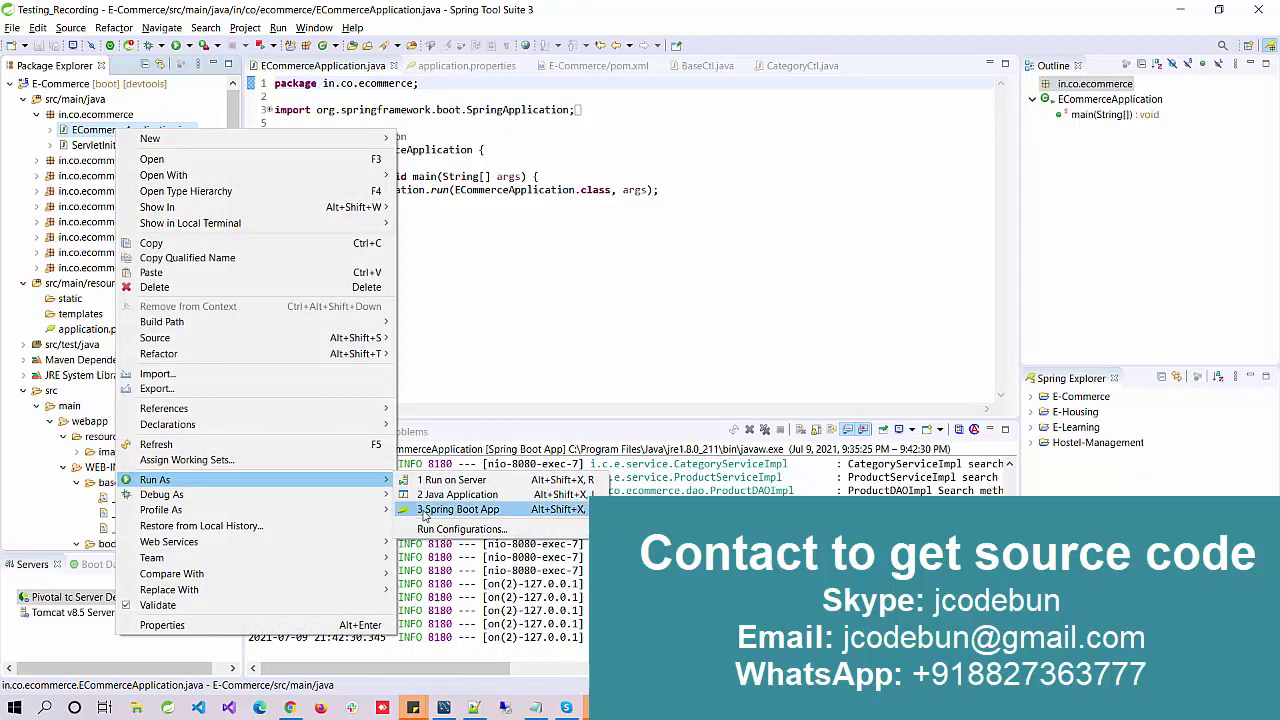
pyautogui.click(423, 512)
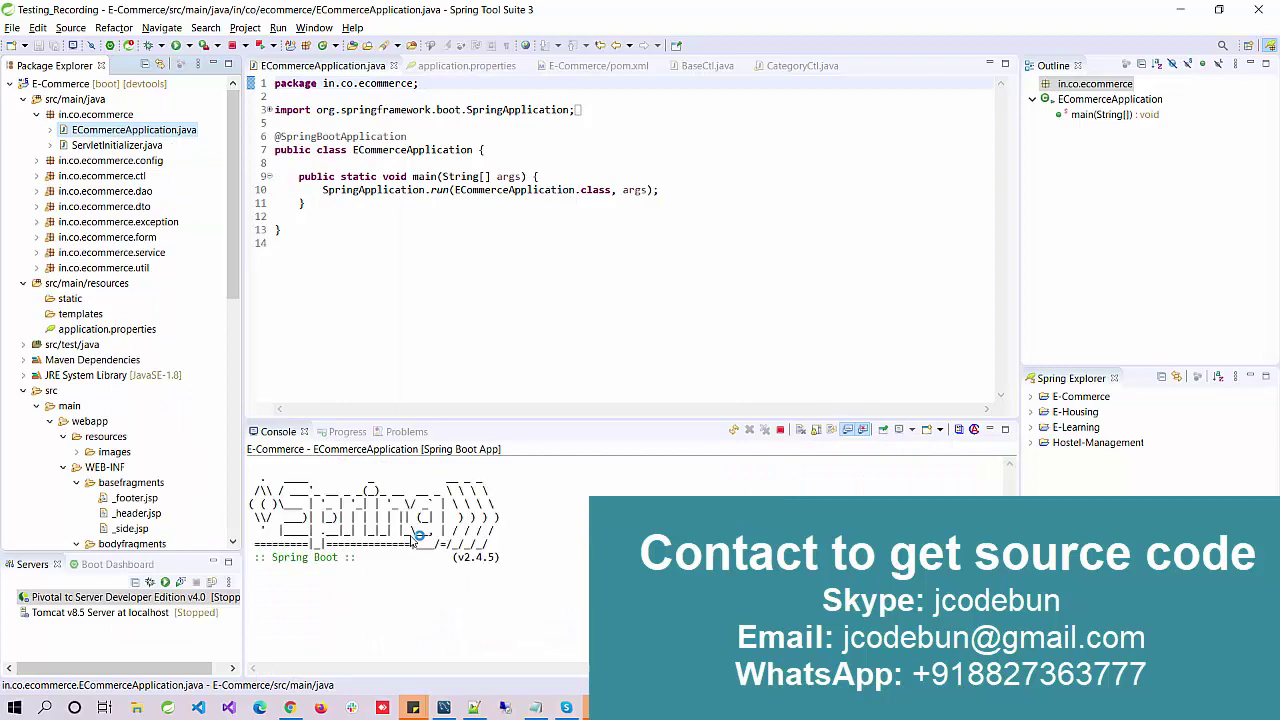
pyautogui.click(97, 329)
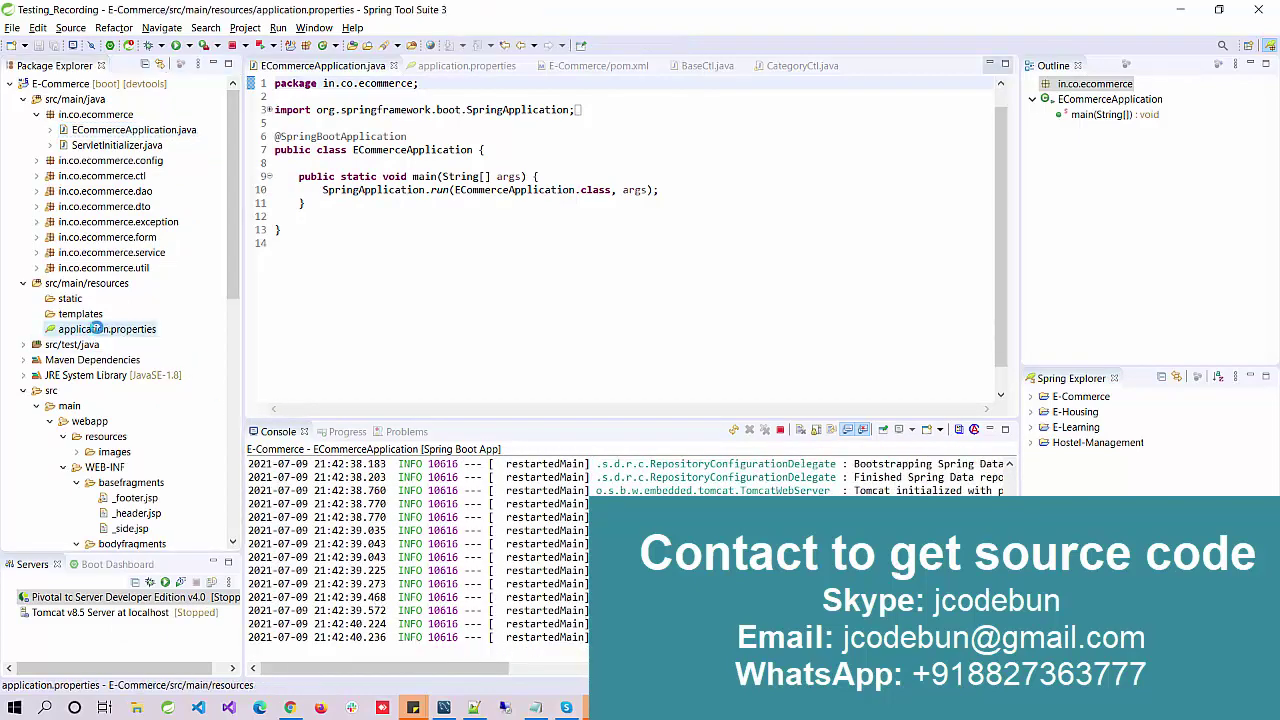
# Copy the home page URL from line 17 of application.properties and switch windows
pyautogui.doubleClick(97, 329)
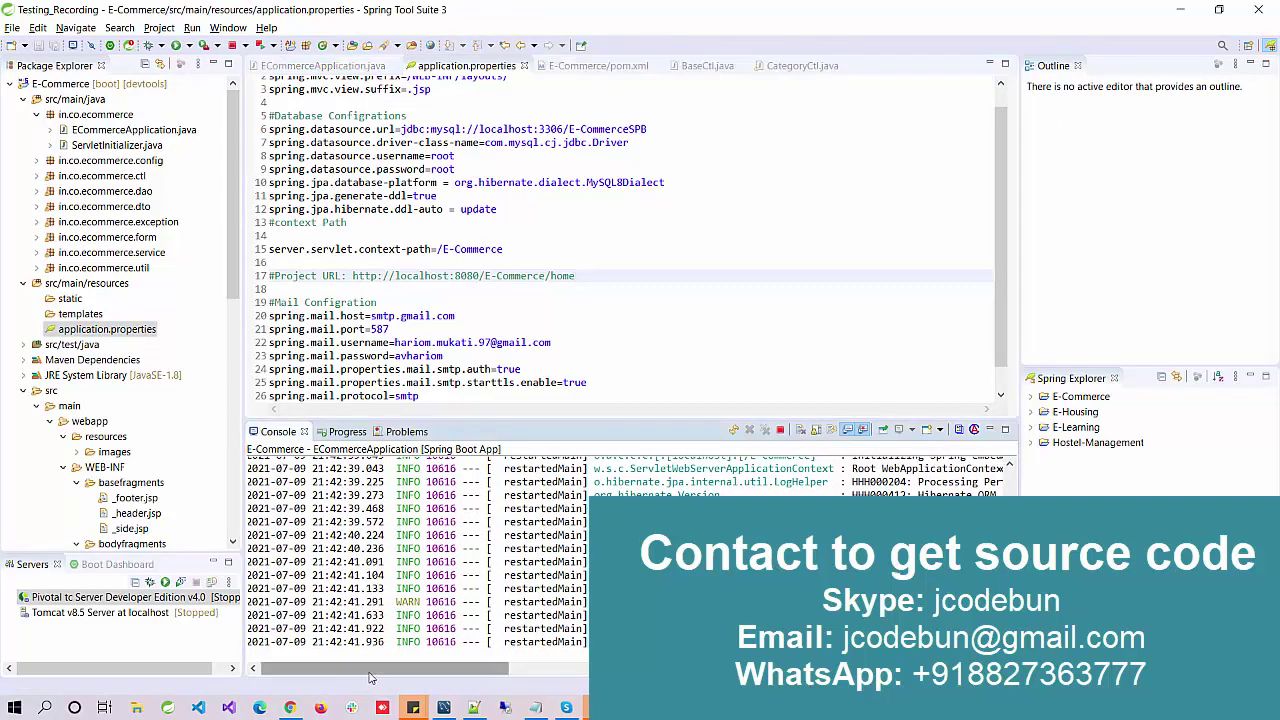
pyautogui.moveTo(362, 670); pyautogui.dragTo(476, 680)
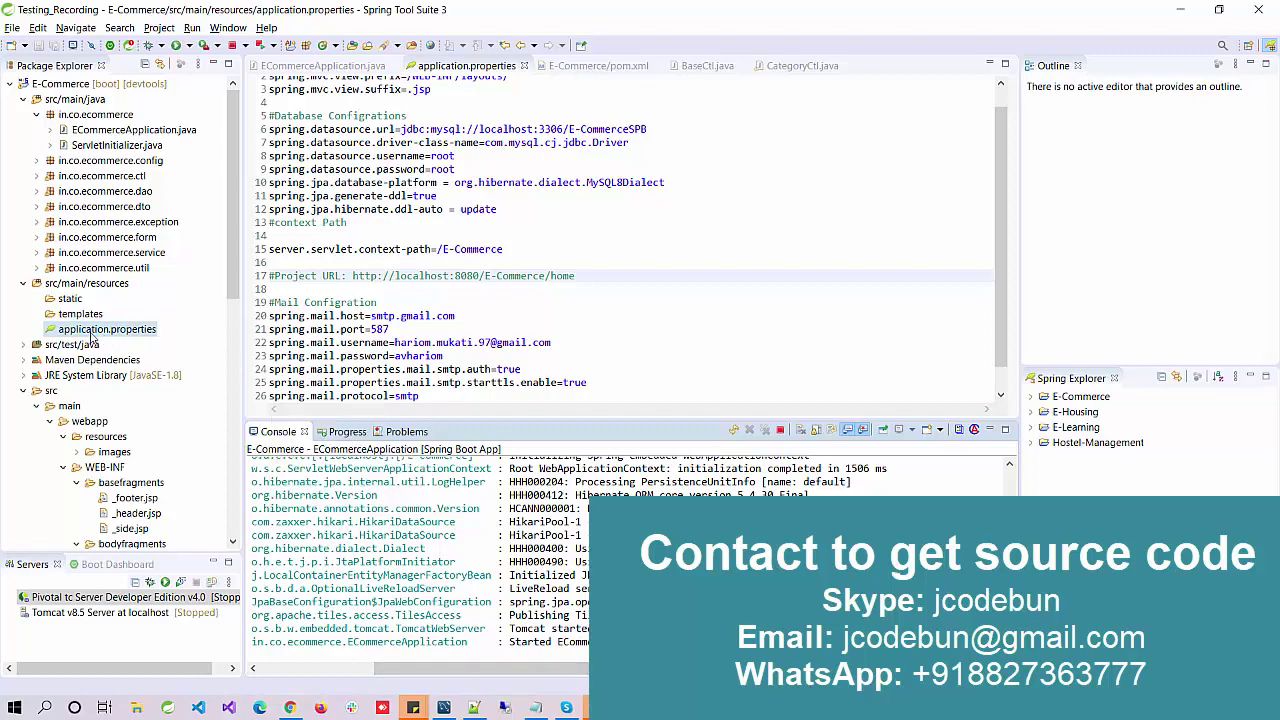
pyautogui.click(415, 291)
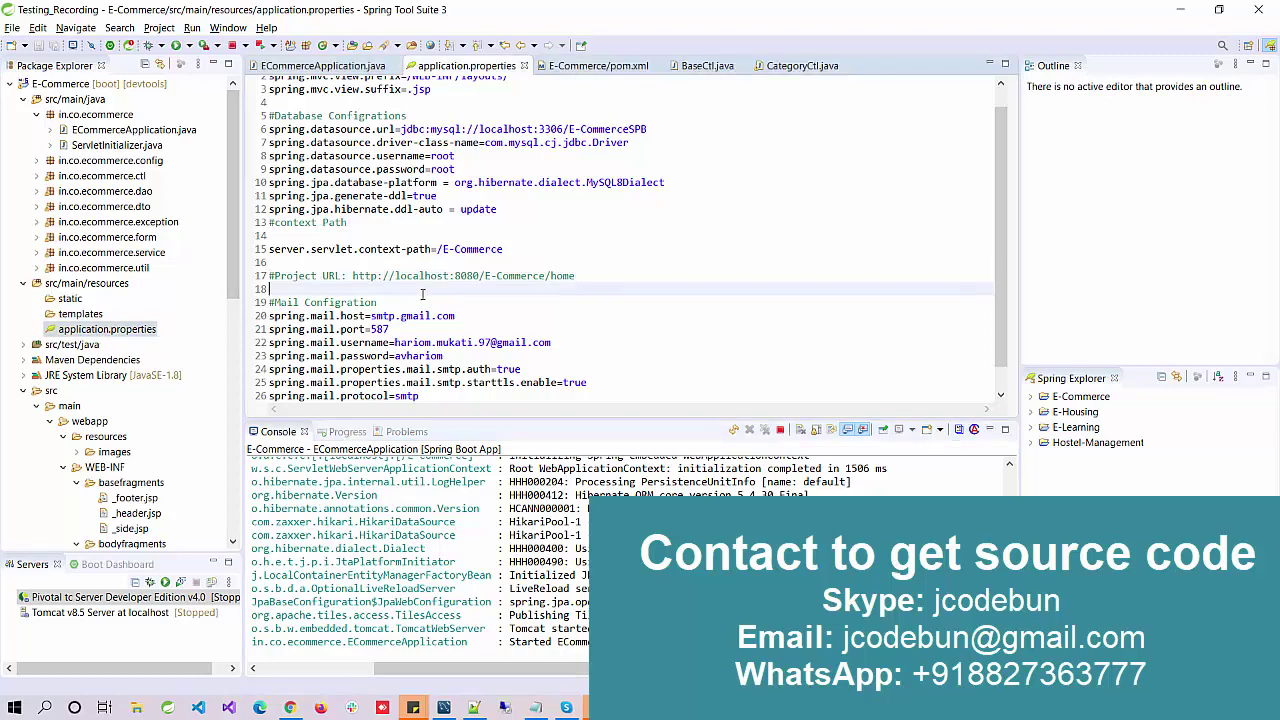
pyautogui.moveTo(352, 278); pyautogui.dragTo(569, 274)
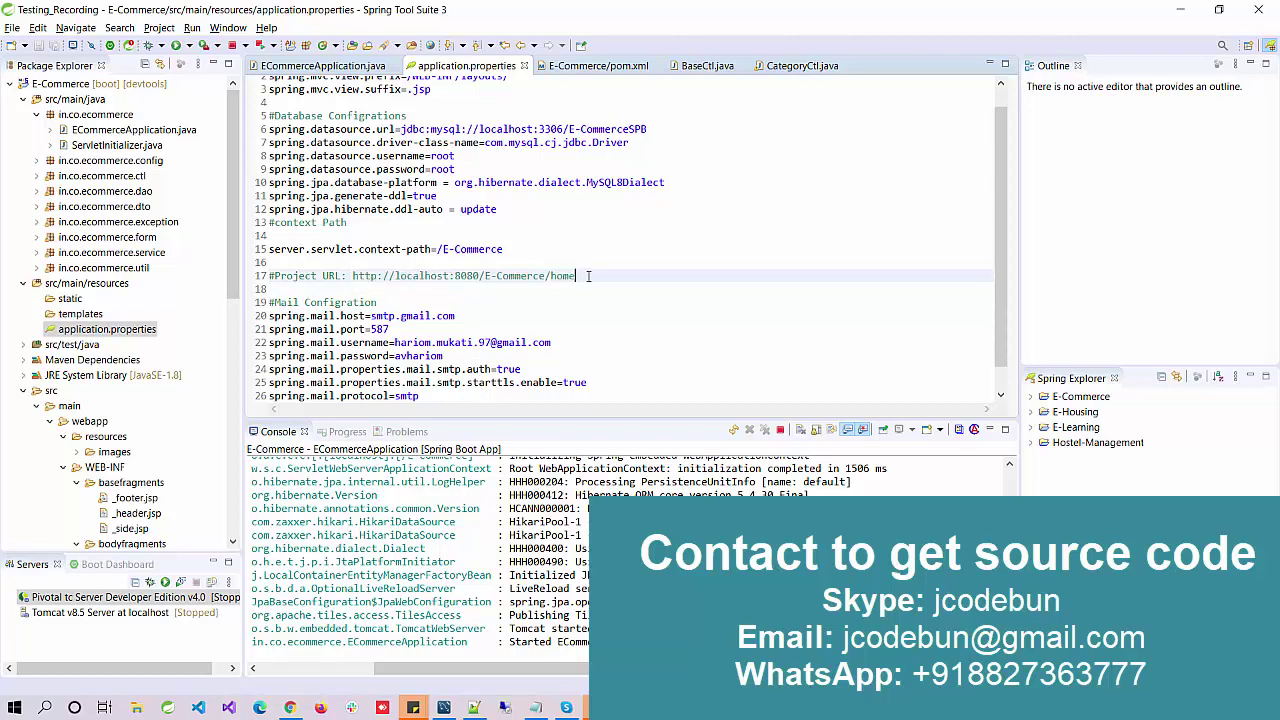
pyautogui.tripleClick(362, 283)
pyautogui.moveTo(353, 276); pyautogui.dragTo(577, 274)
pyautogui.hotkey('ctrl', 'c')
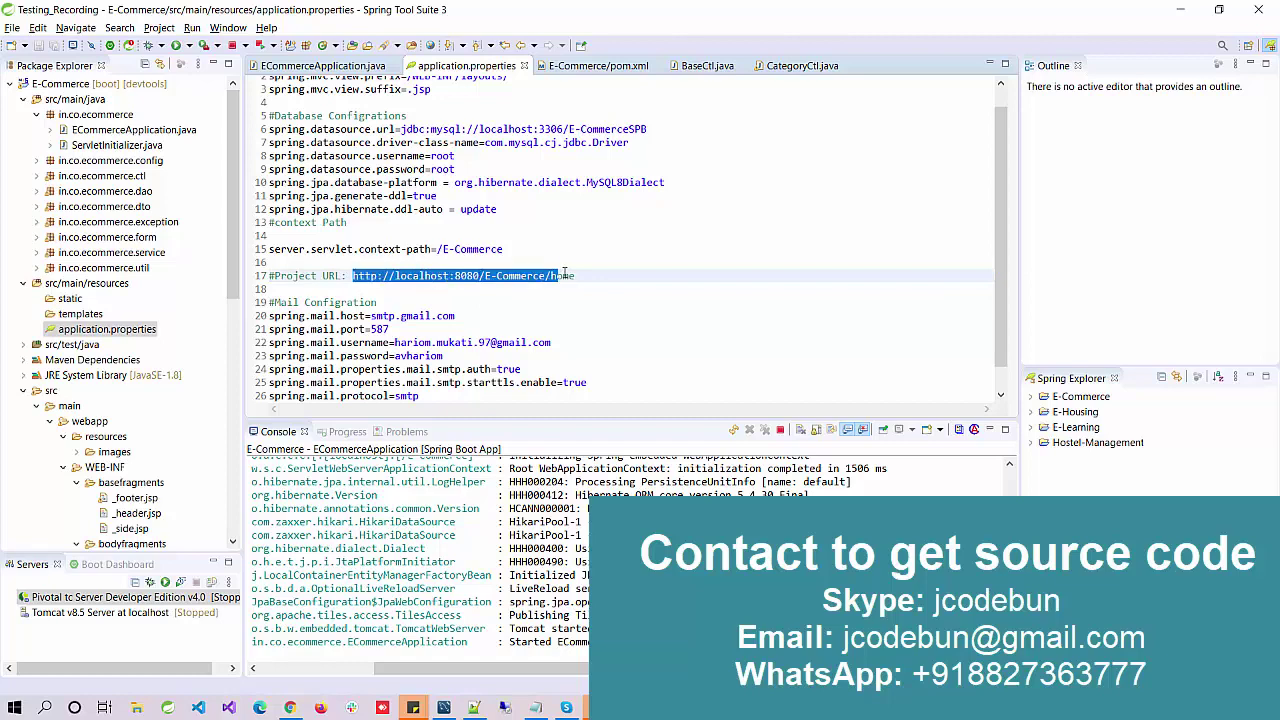
pyautogui.hotkey('alt', 'Tab')
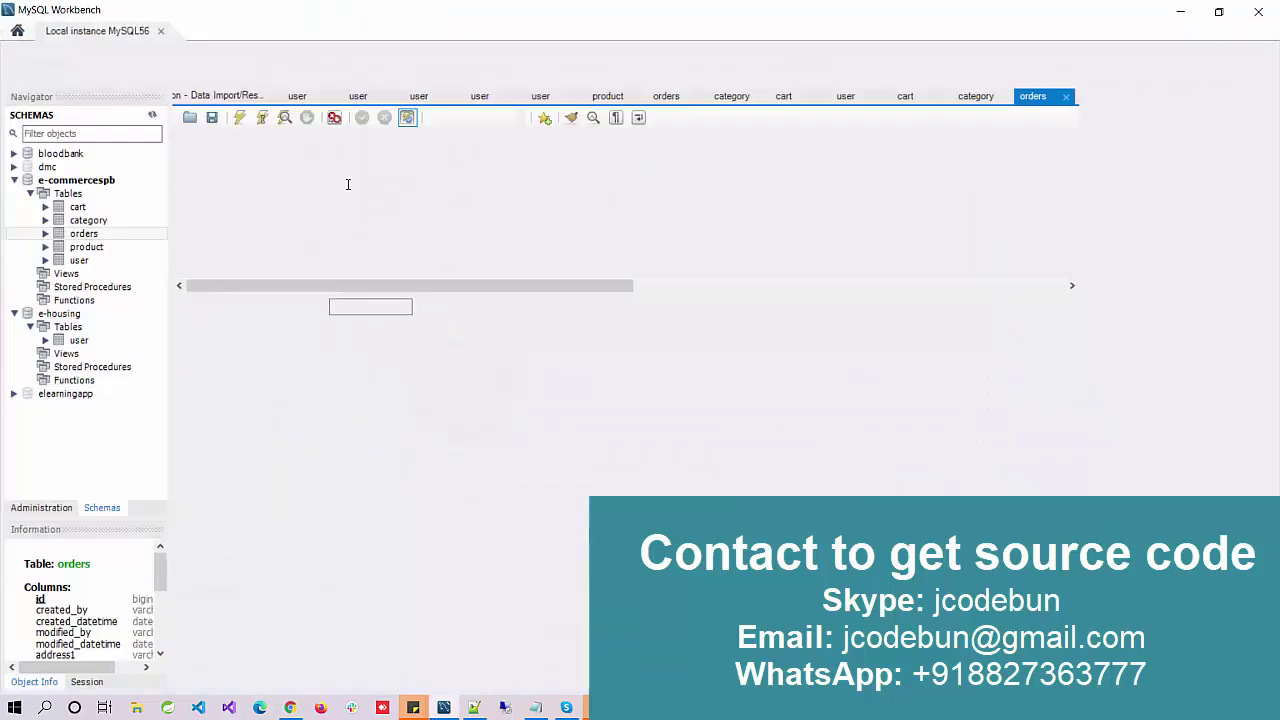
# Load the E-Commerce home page in Chrome from the copied URL
pyautogui.click(290, 707)
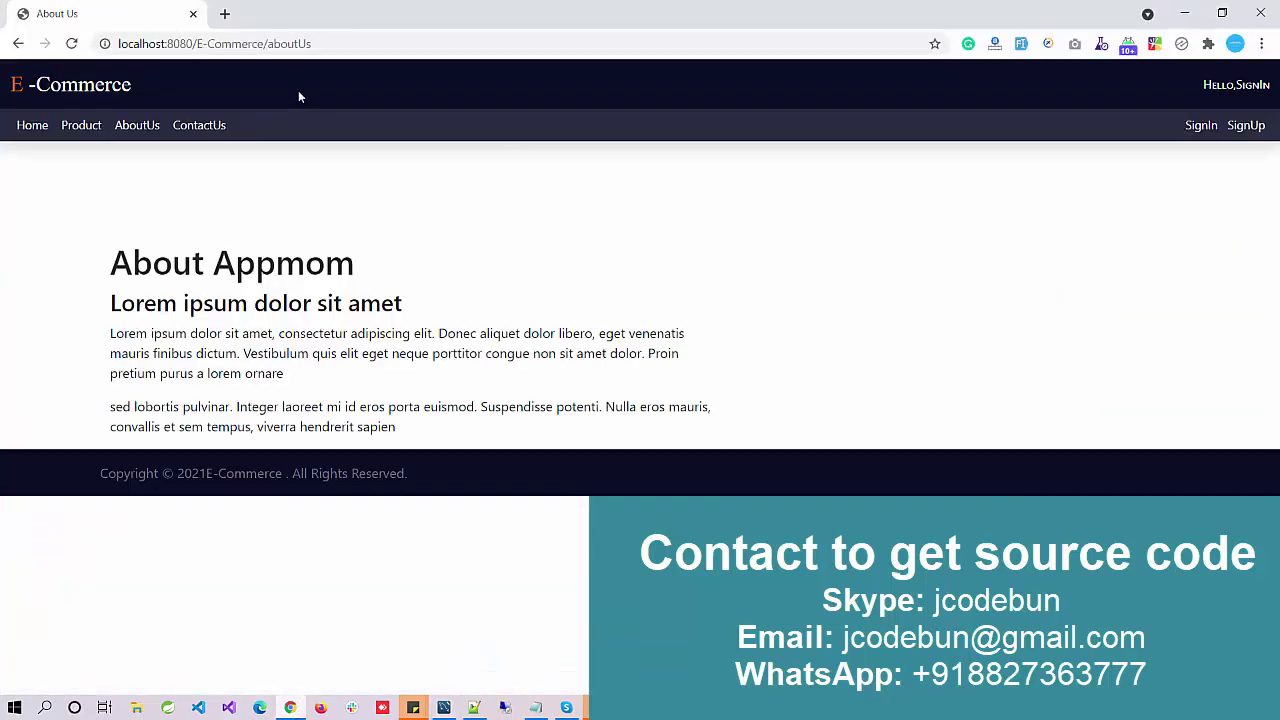
pyautogui.click(323, 44)
pyautogui.hotkey('ctrl', 'v')
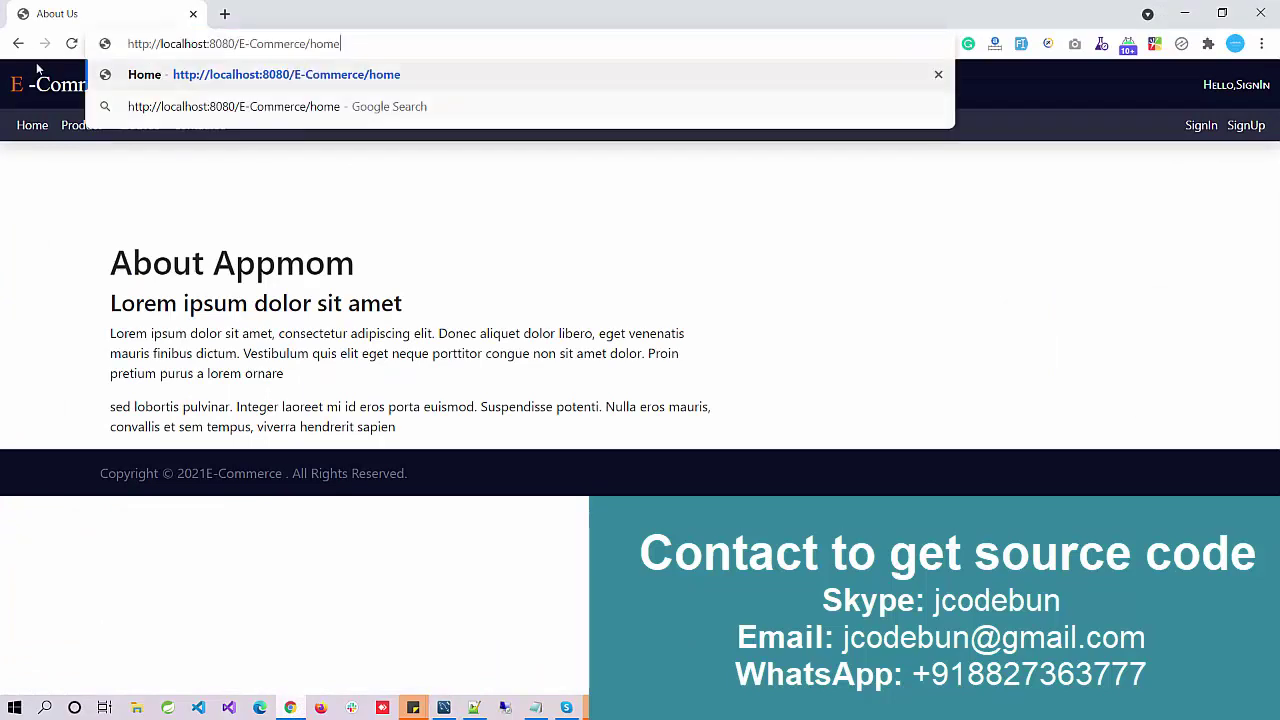
pyautogui.press('Return')
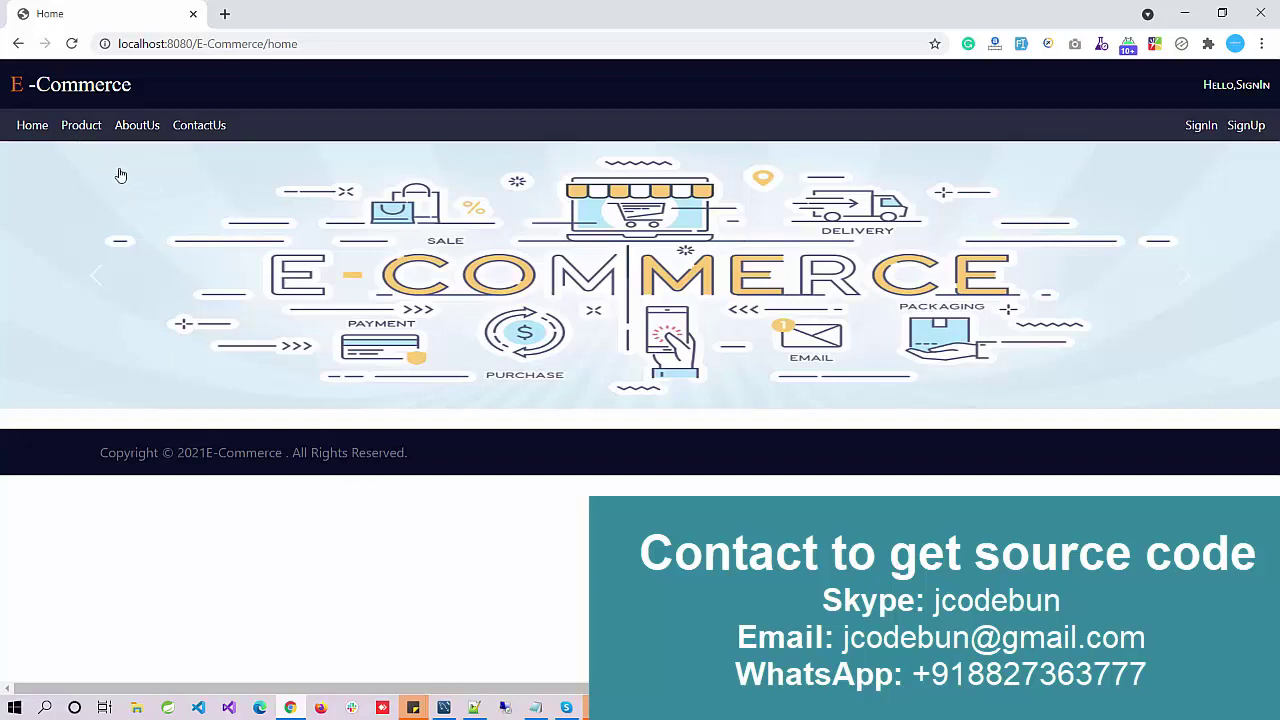
# Browse the Product, About Us and Contact Us pages, ending on the login page
pyautogui.click(76, 127)
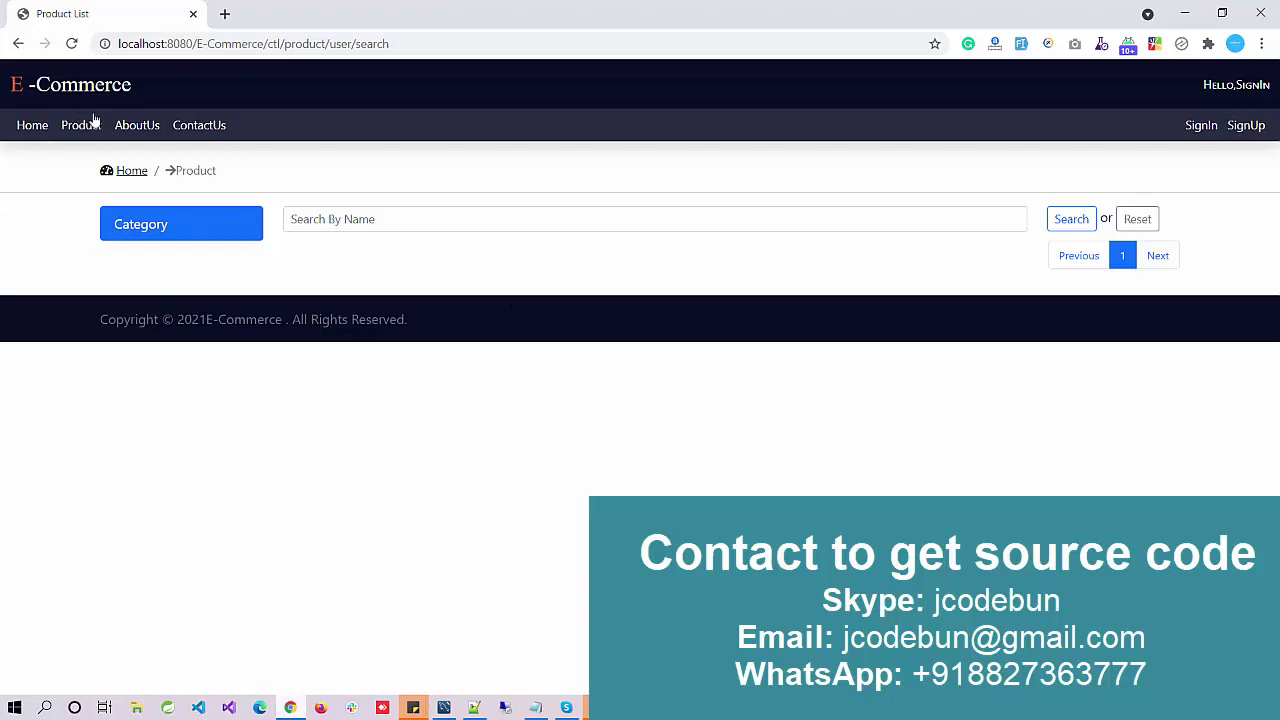
pyautogui.click(143, 127)
pyautogui.click(196, 134)
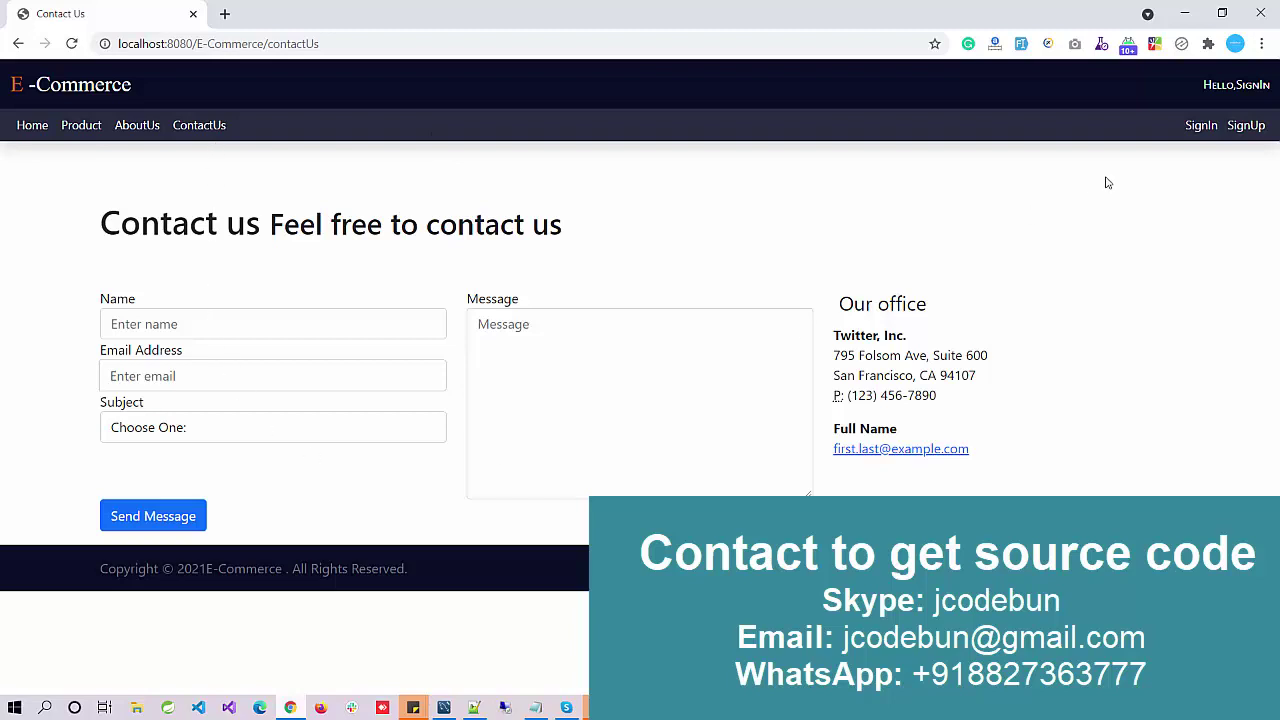
pyautogui.click(1203, 127)
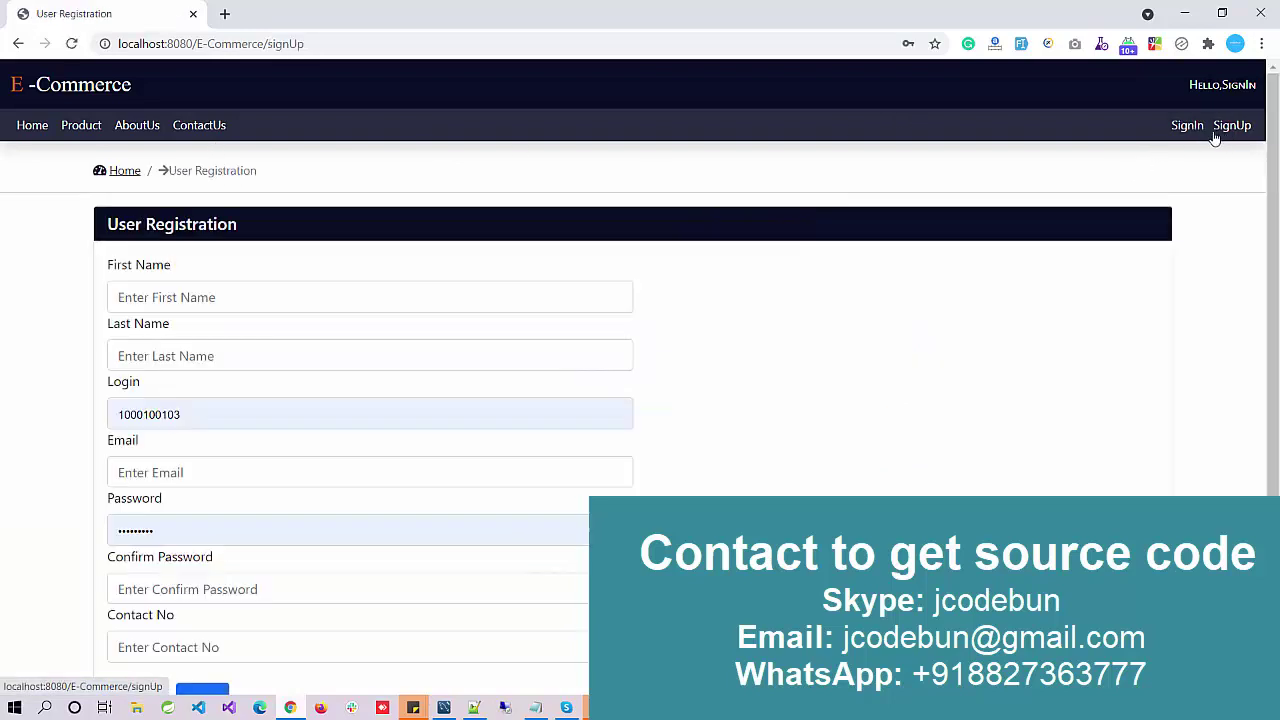
pyautogui.click(1190, 130)
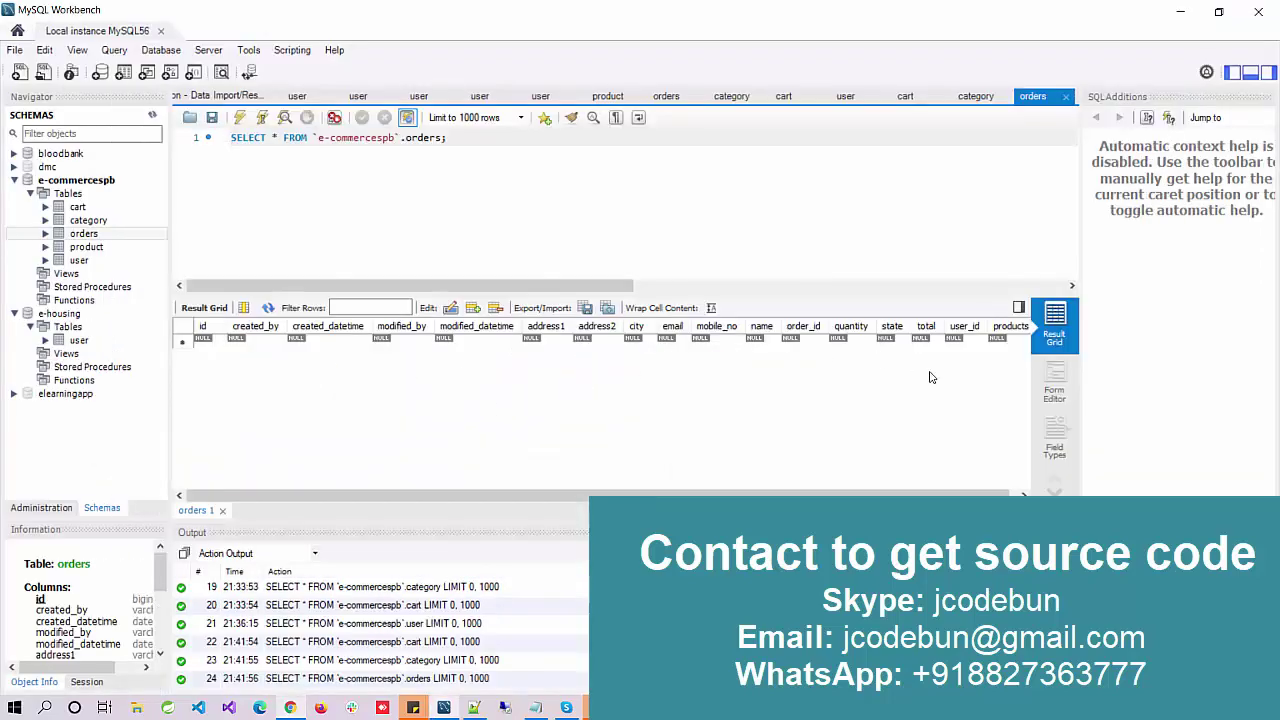
# Copy the admin login from the user table into the site's Login Id field
pyautogui.rightClick(79, 260)
pyautogui.click(125, 263)
pyautogui.moveTo(714, 490); pyautogui.dragTo(899, 488)
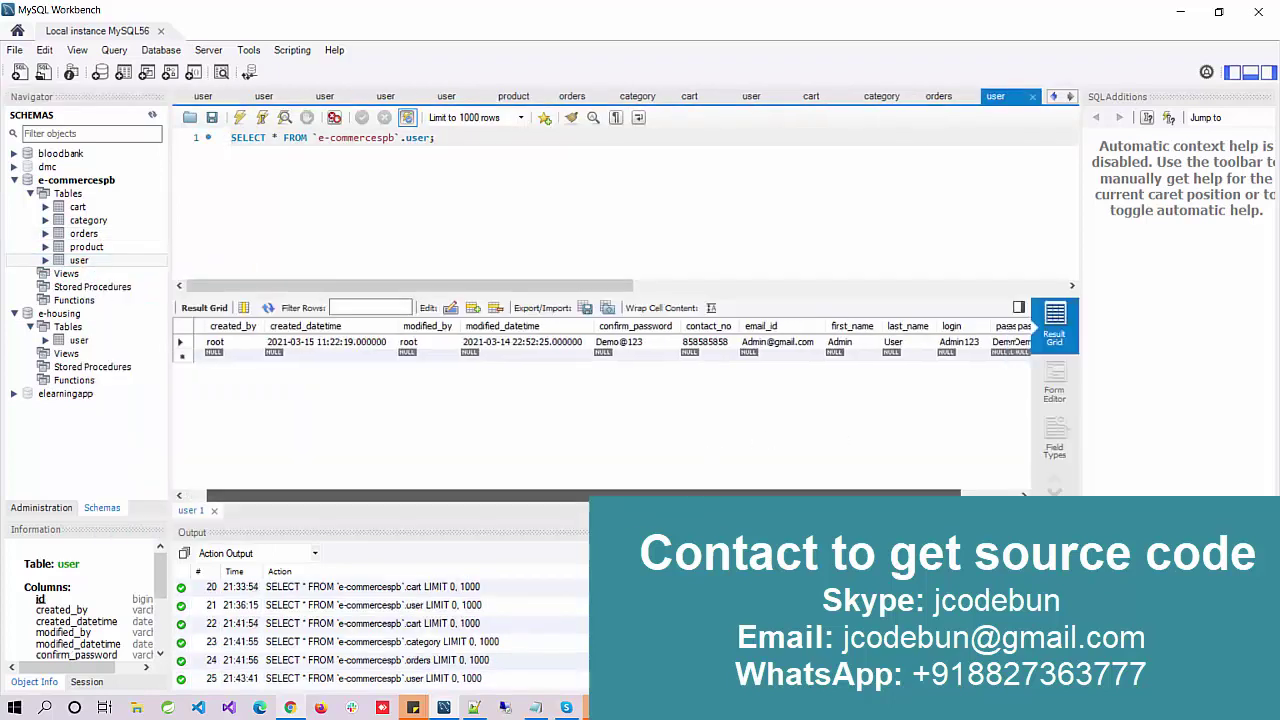
pyautogui.doubleClick(893, 342)
pyautogui.hotkey('ctrl', 'c')
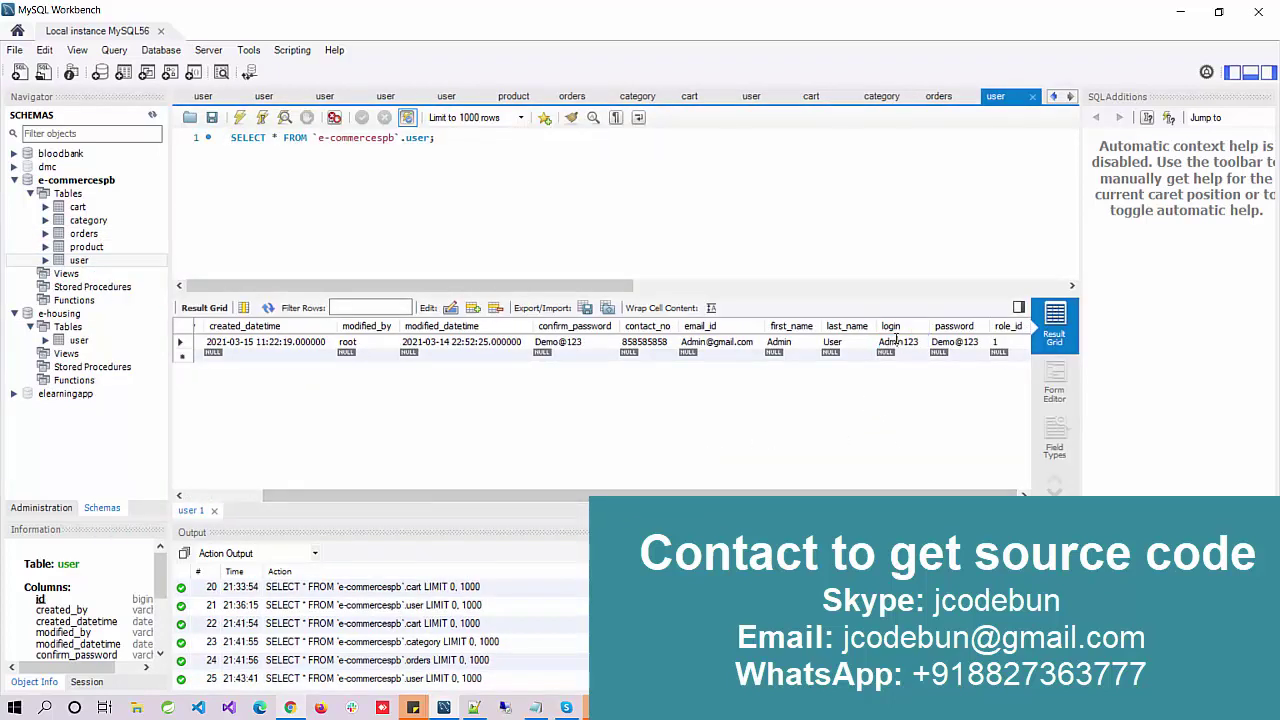
pyautogui.hotkey('alt', 'Tab')
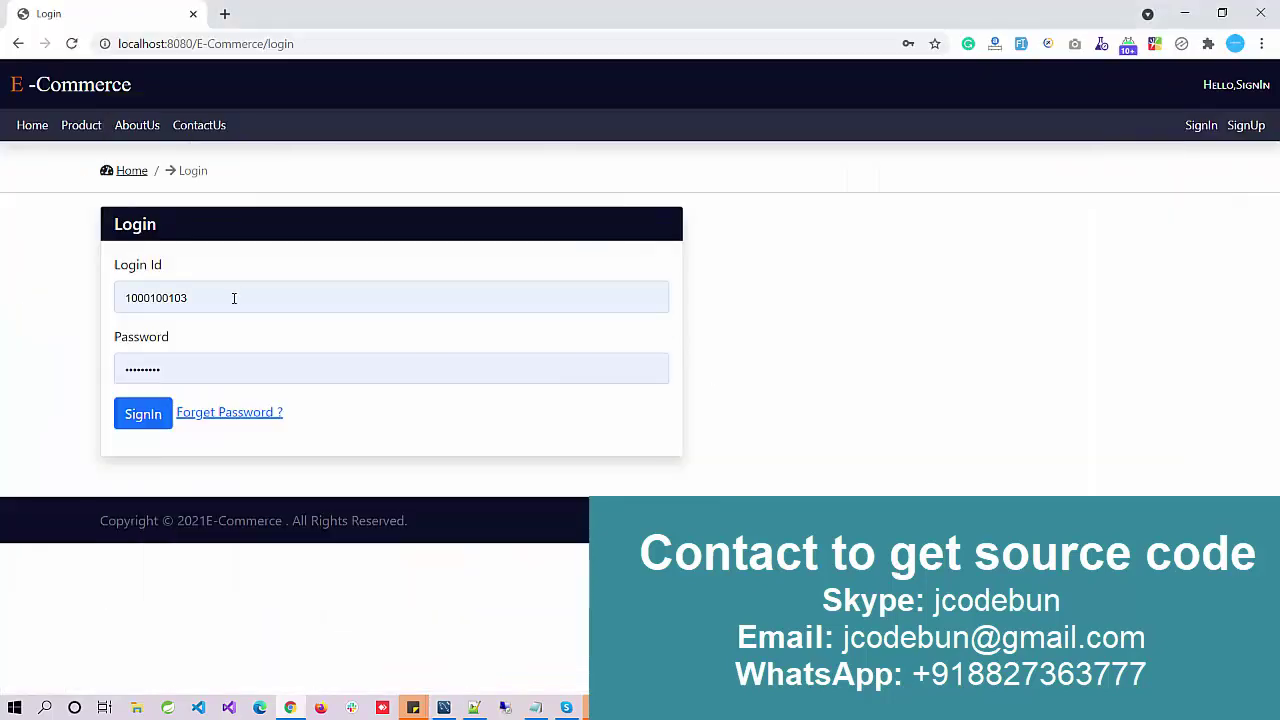
pyautogui.doubleClick(234, 298)
pyautogui.hotkey('ctrl', 'v')
# Copy the admin password from the user table into the site's password field
pyautogui.hotkey('alt', 'Tab')
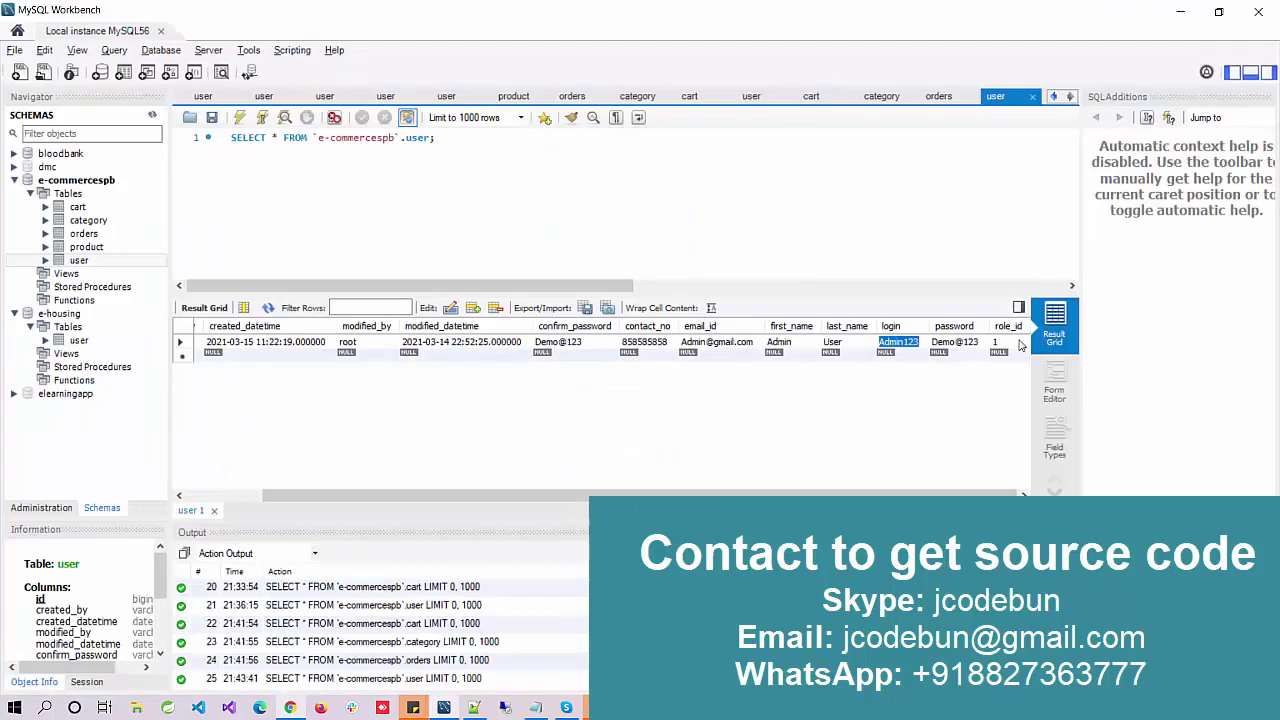
pyautogui.doubleClick(966, 345)
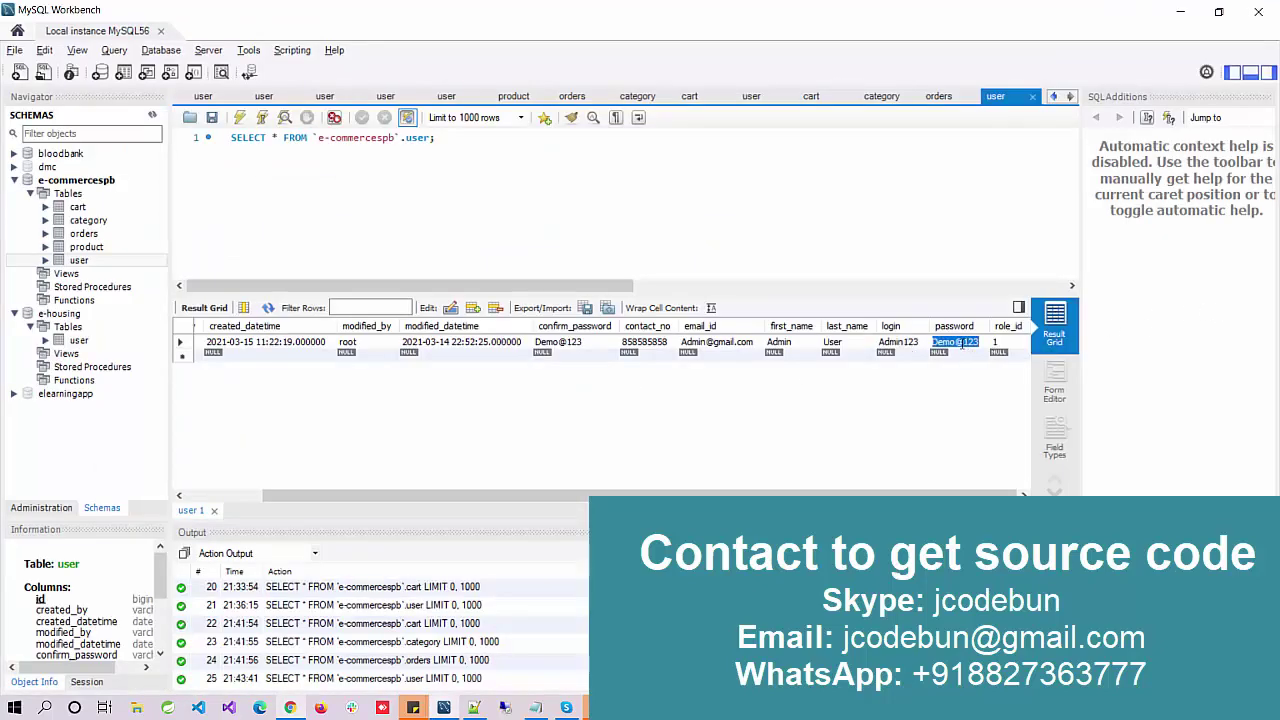
pyautogui.hotkey('alt', 'Tab')
pyautogui.doubleClick(157, 378)
pyautogui.hotkey('ctrl', 'v')
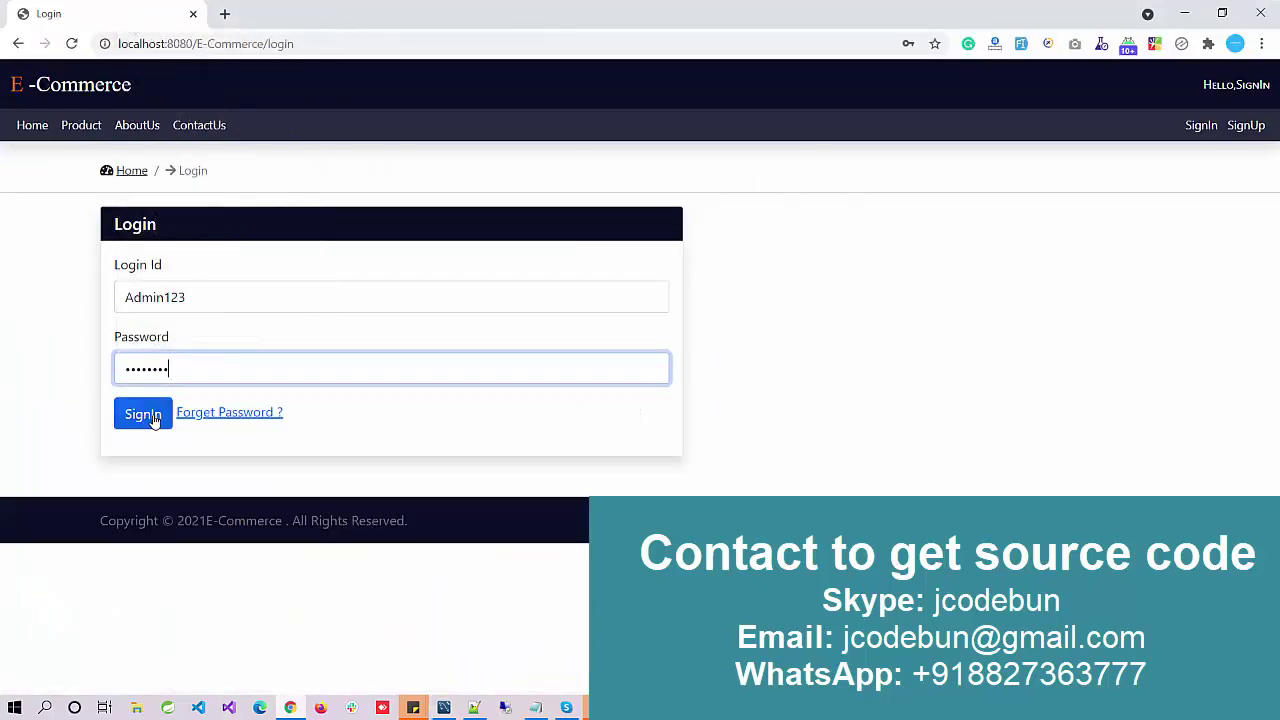
# Sign in as admin and enter the category name 'New Collection' in the Add Category form
pyautogui.click(154, 420)
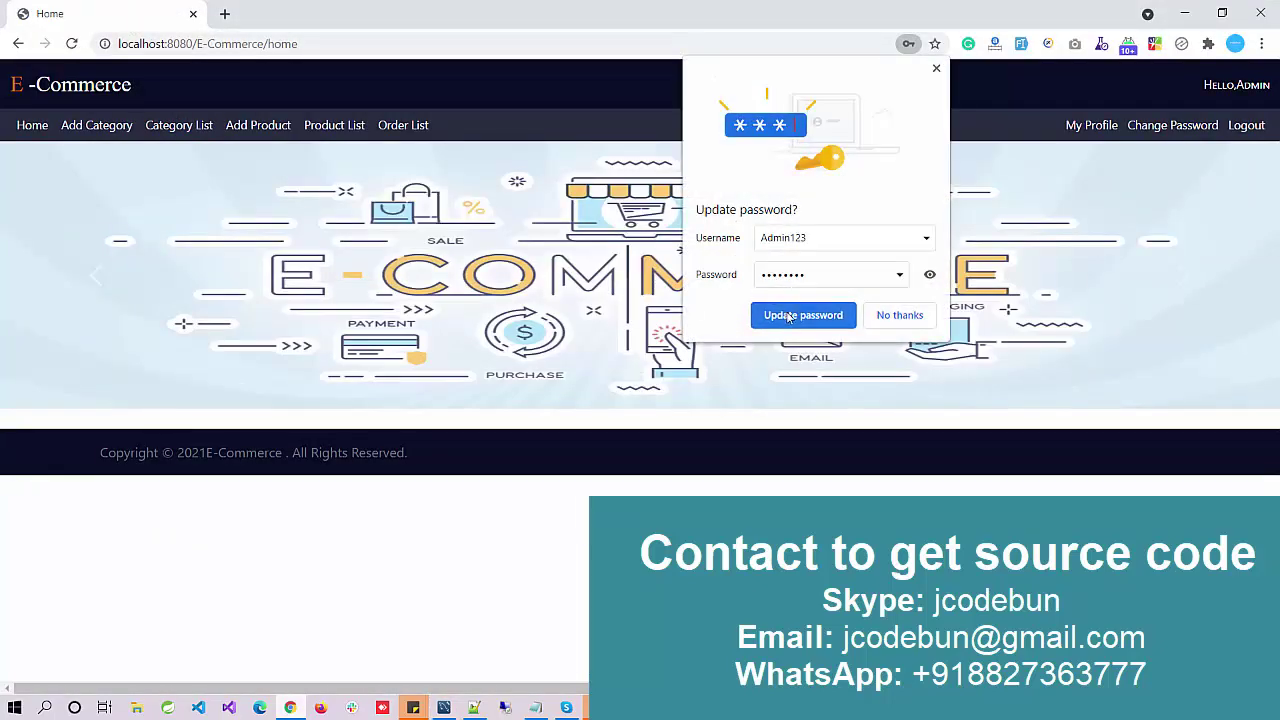
pyautogui.click(936, 69)
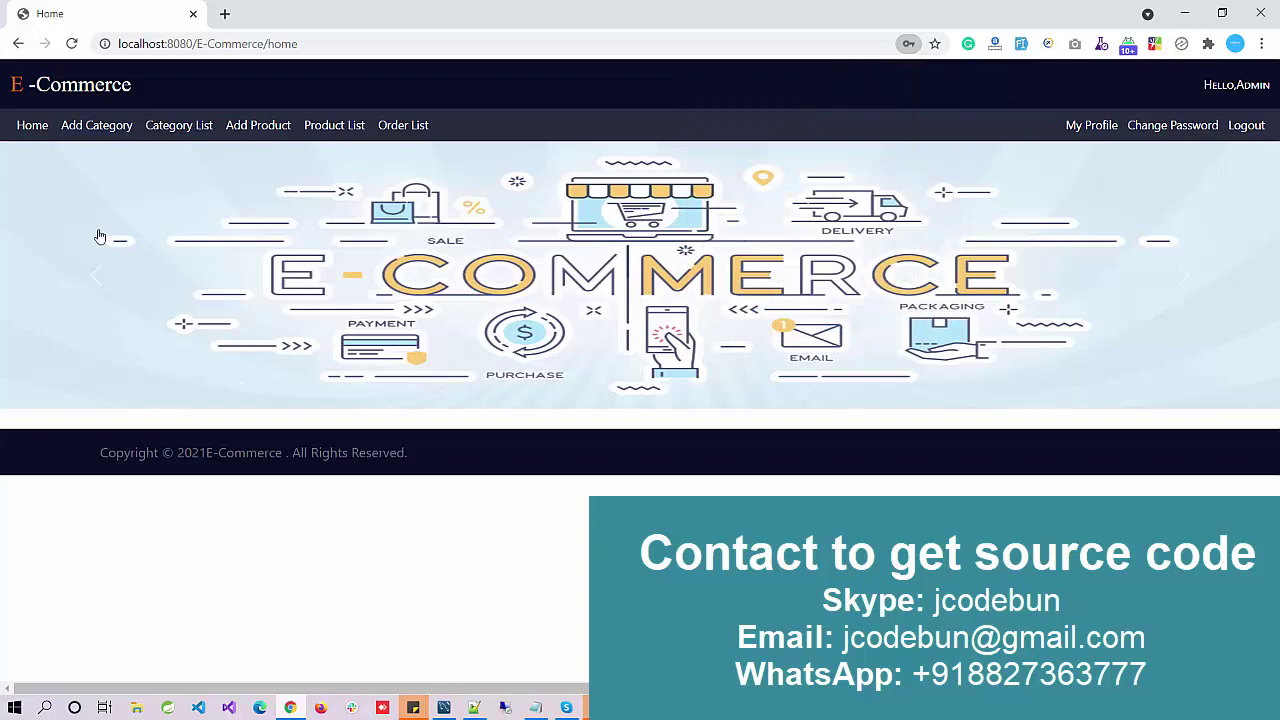
pyautogui.click(91, 128)
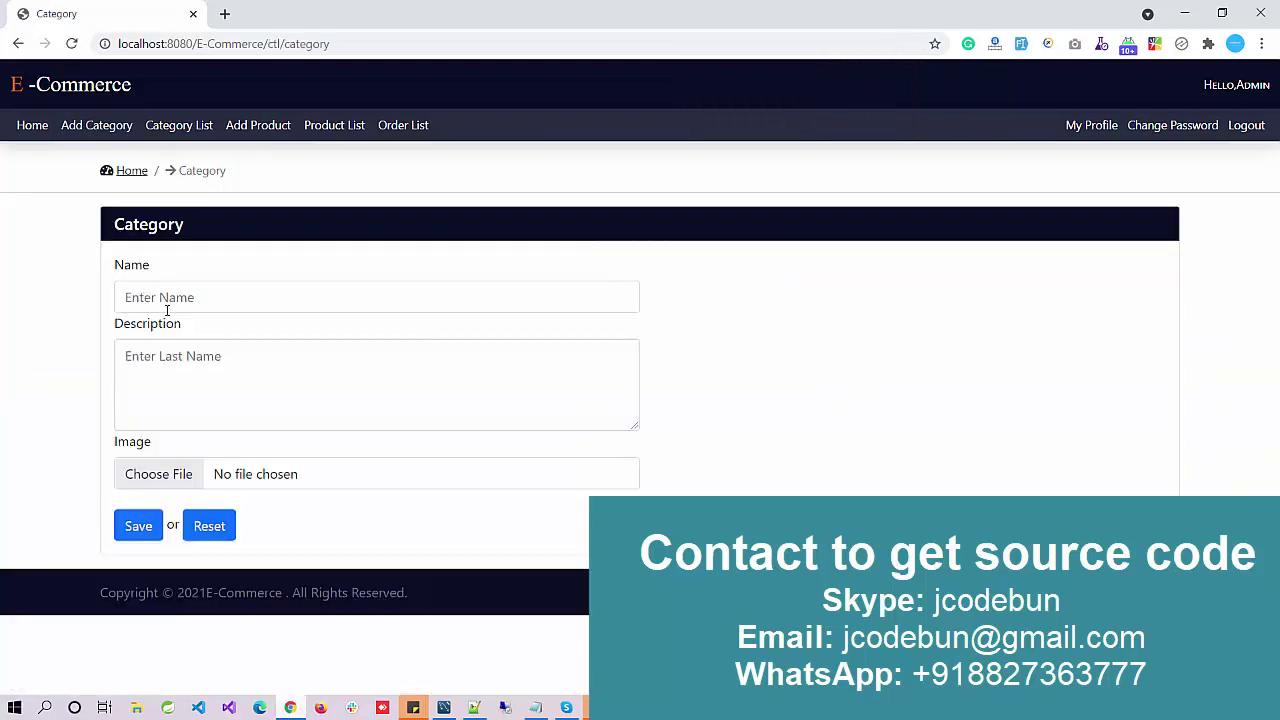
pyautogui.click(170, 303)
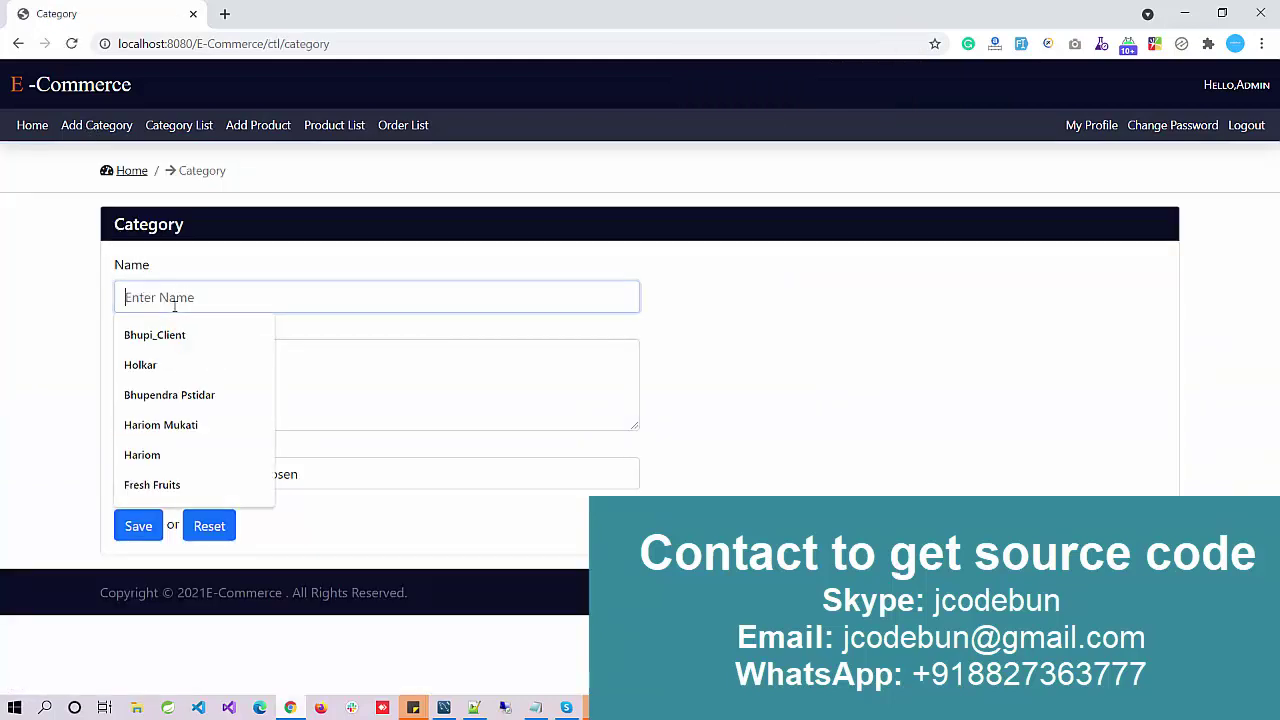
pyautogui.click(76, 220)
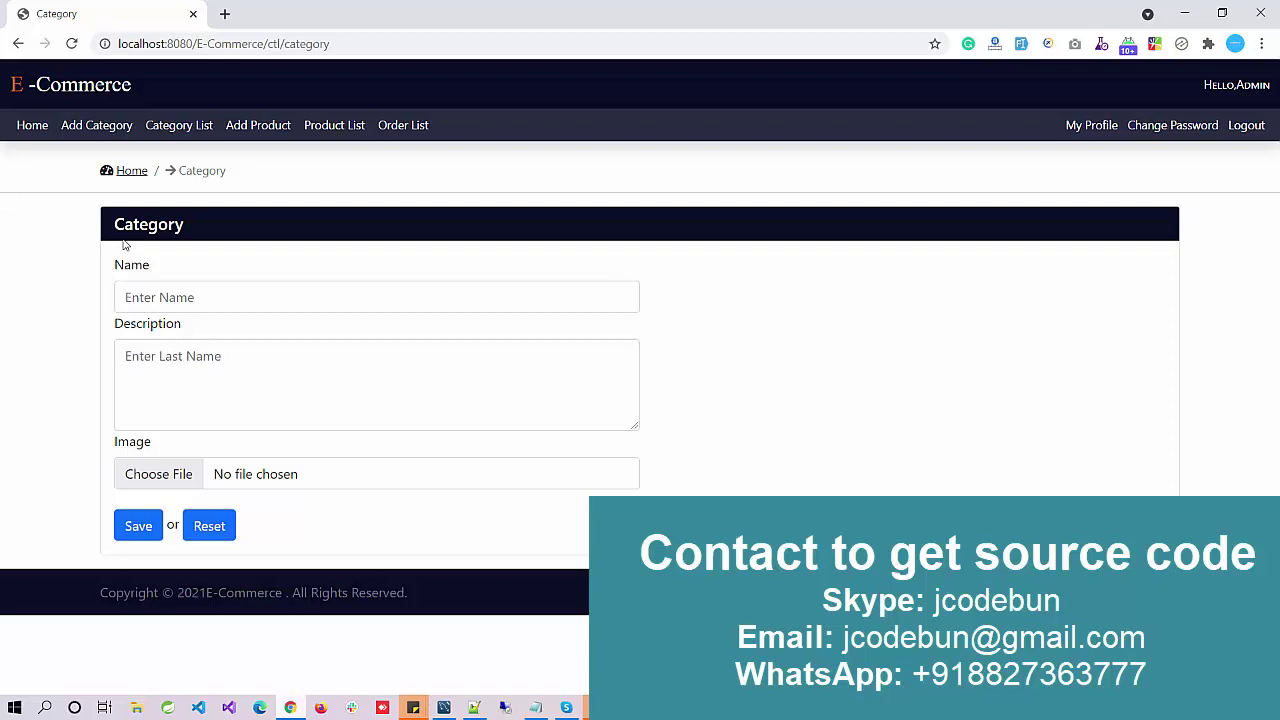
pyautogui.click(159, 302)
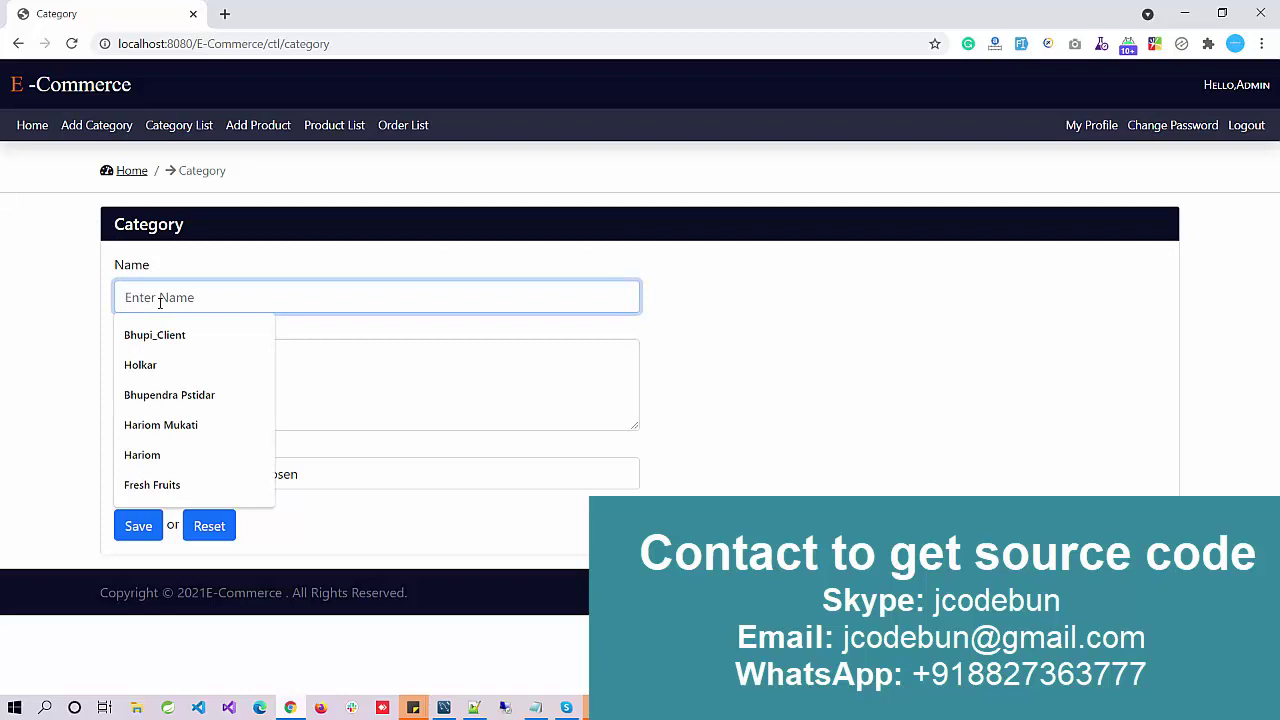
pyautogui.click(5, 303)
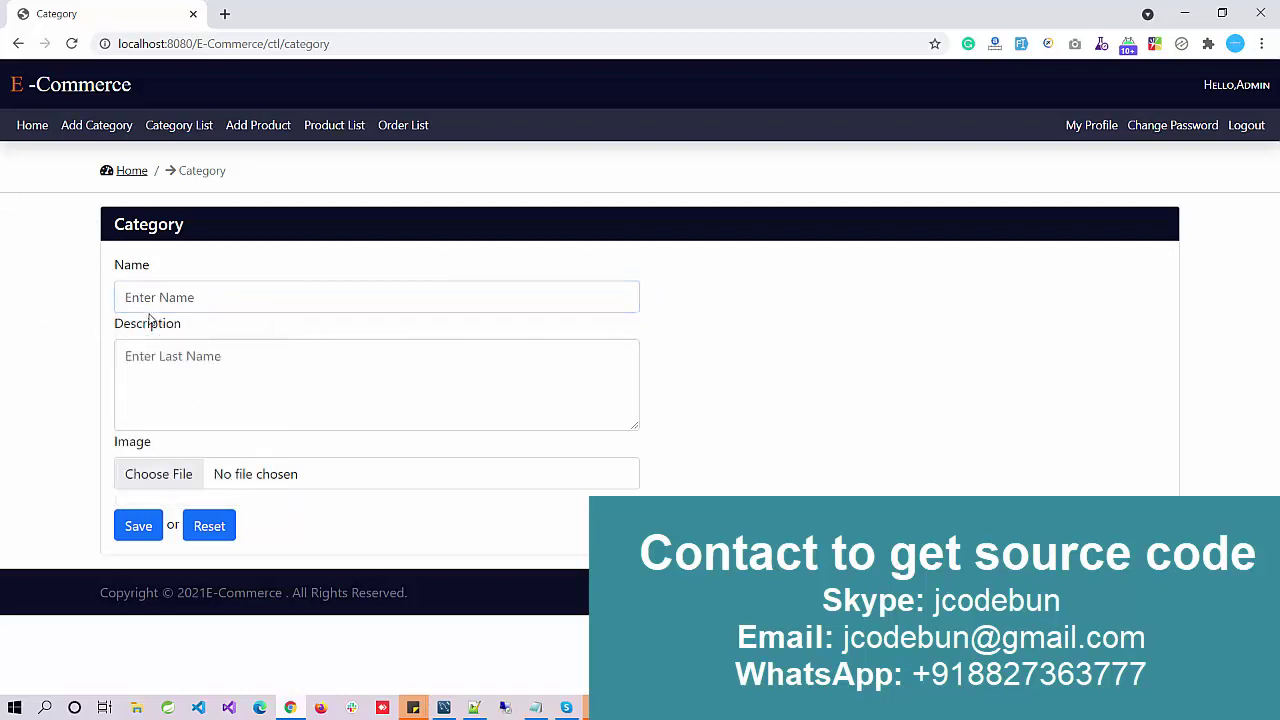
pyautogui.click(153, 303)
pyautogui.write('Cl')
pyautogui.press('BackSpace')
pyautogui.press('BackSpace')
pyautogui.write('New Co')
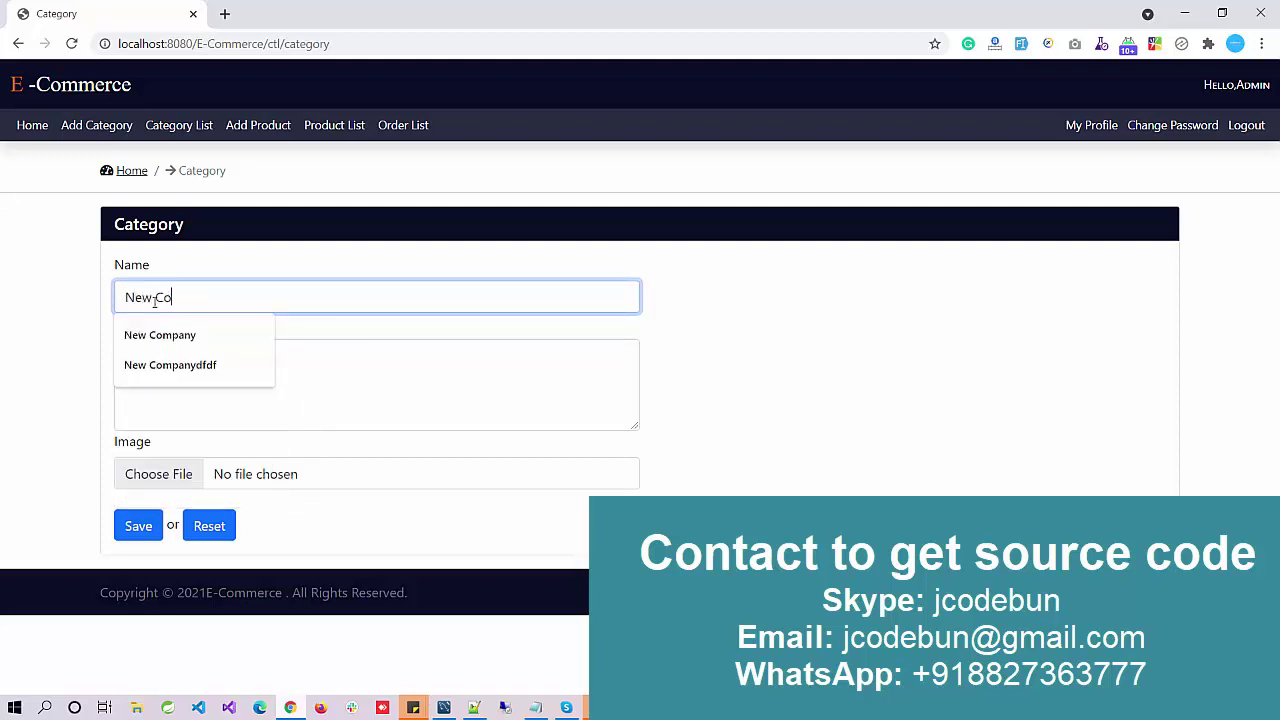
pyautogui.write('llection')
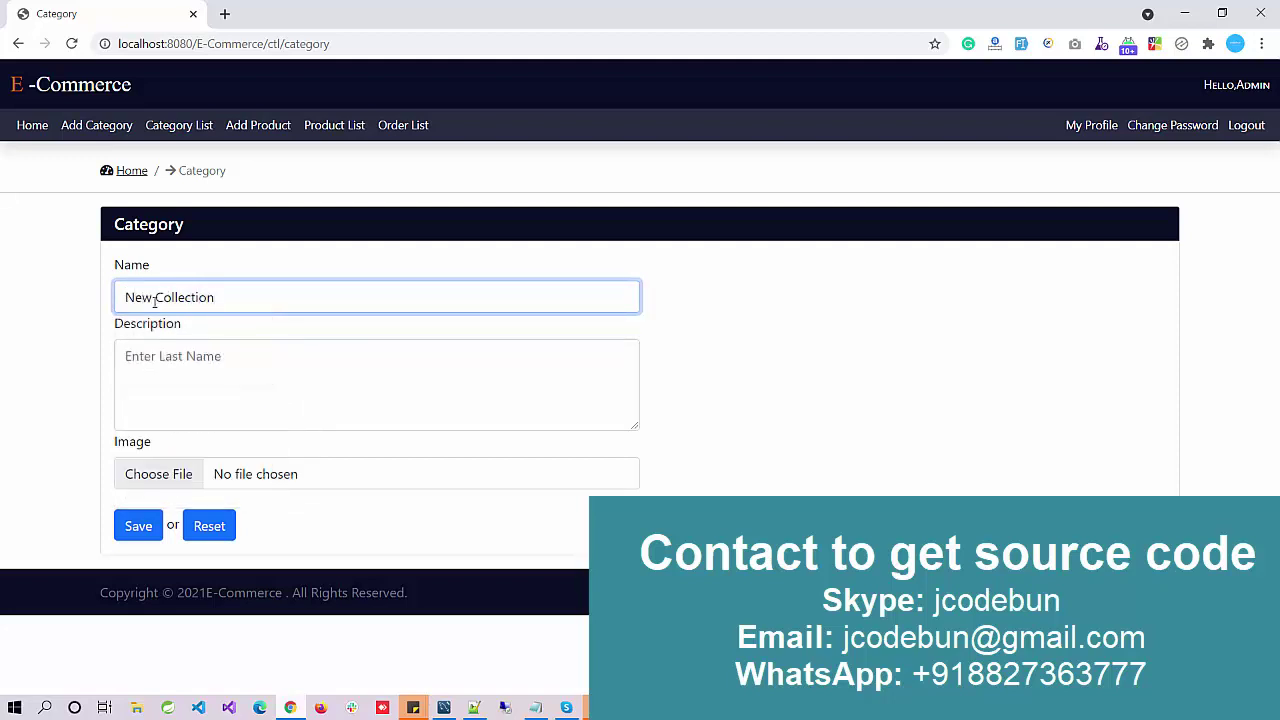
# Enter description 'fhf gfgfhg' and attach download.jpg from Desktop > SampleImages > Cloths
pyautogui.click(200, 386)
pyautogui.write('fhf gfgfhg')
pyautogui.click(158, 475)
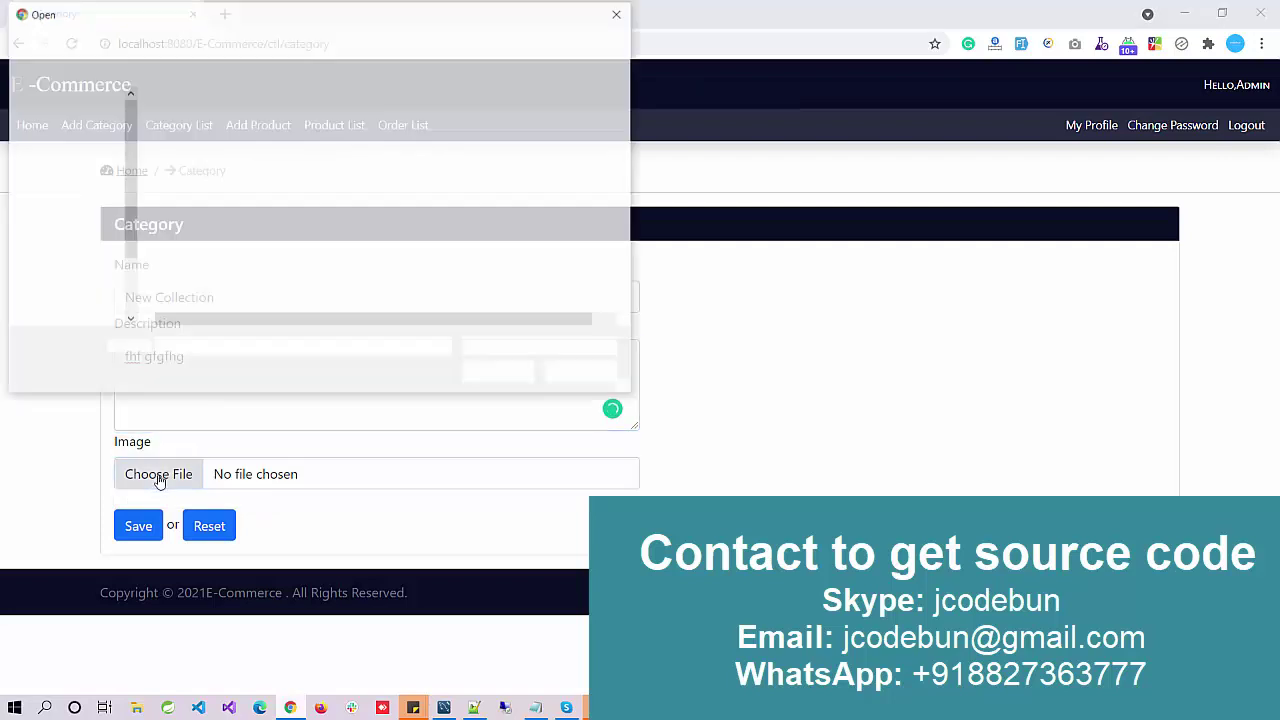
pyautogui.click(70, 142)
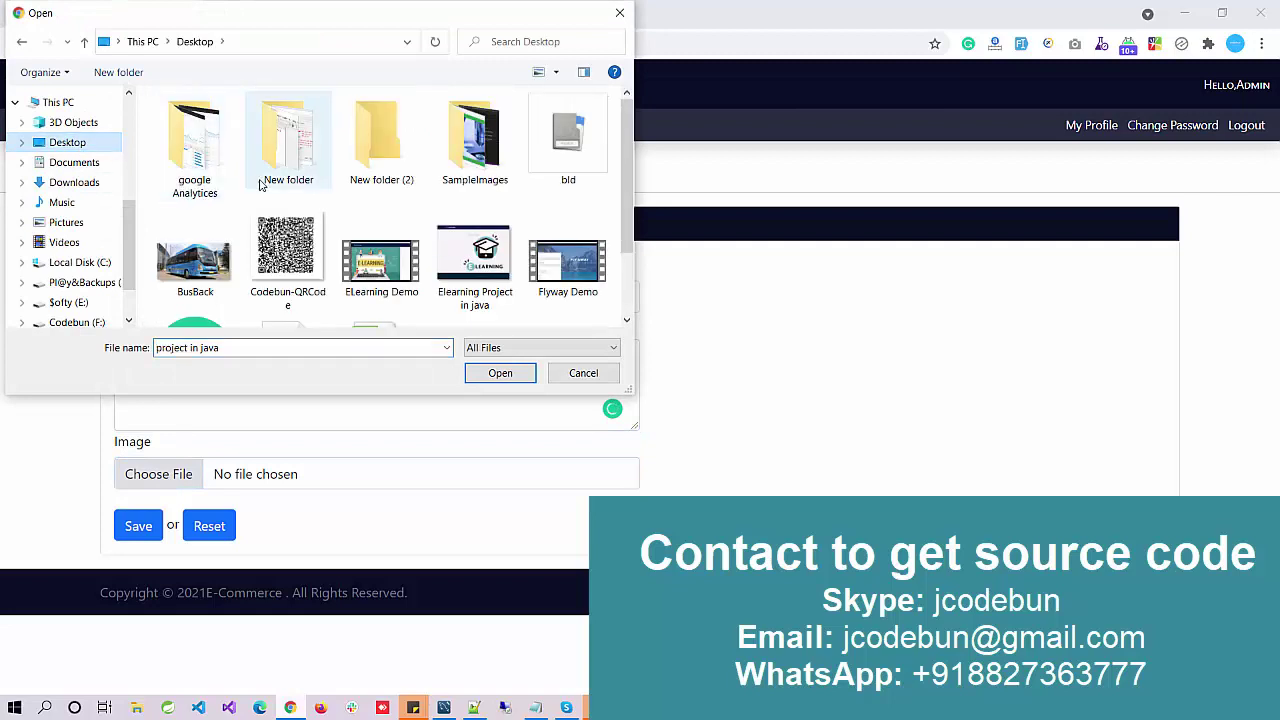
pyautogui.doubleClick(490, 160)
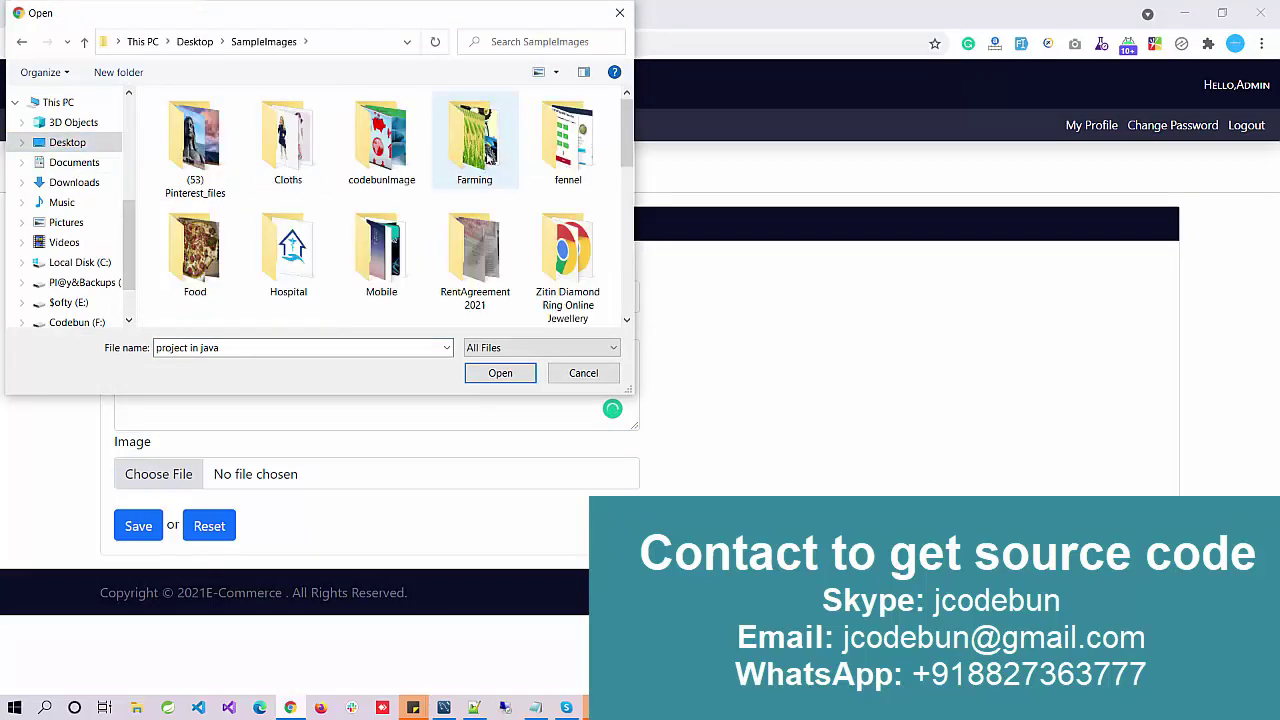
pyautogui.doubleClick(290, 150)
pyautogui.click(190, 150)
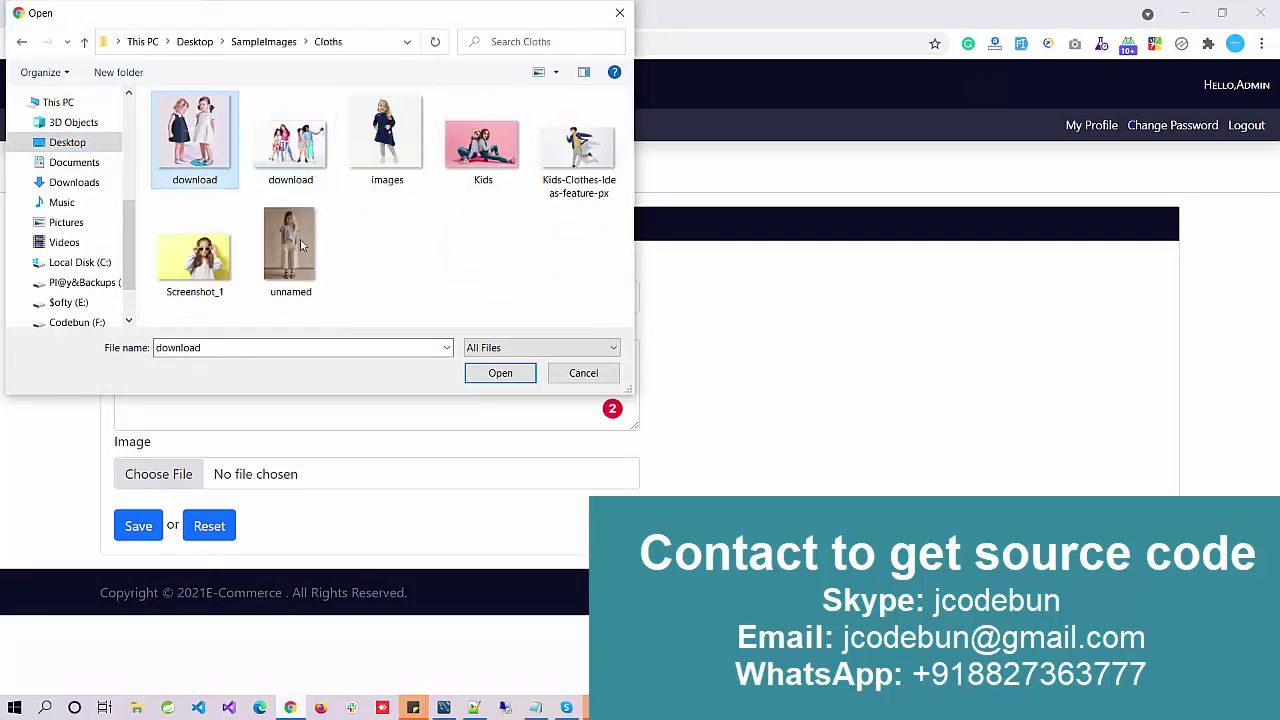
pyautogui.click(500, 372)
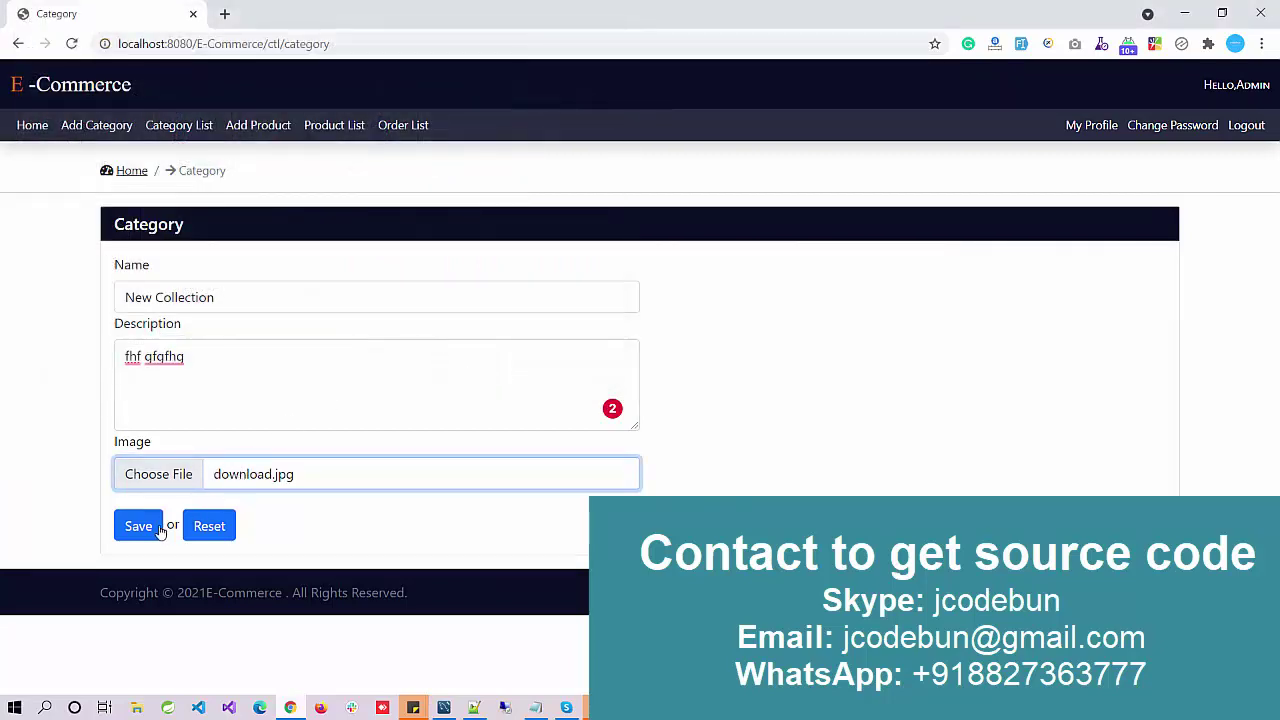
# Save the New Collection category and view the category list
pyautogui.click(145, 525)
pyautogui.moveTo(291, 260); pyautogui.dragTo(119, 261)
pyautogui.click(180, 128)
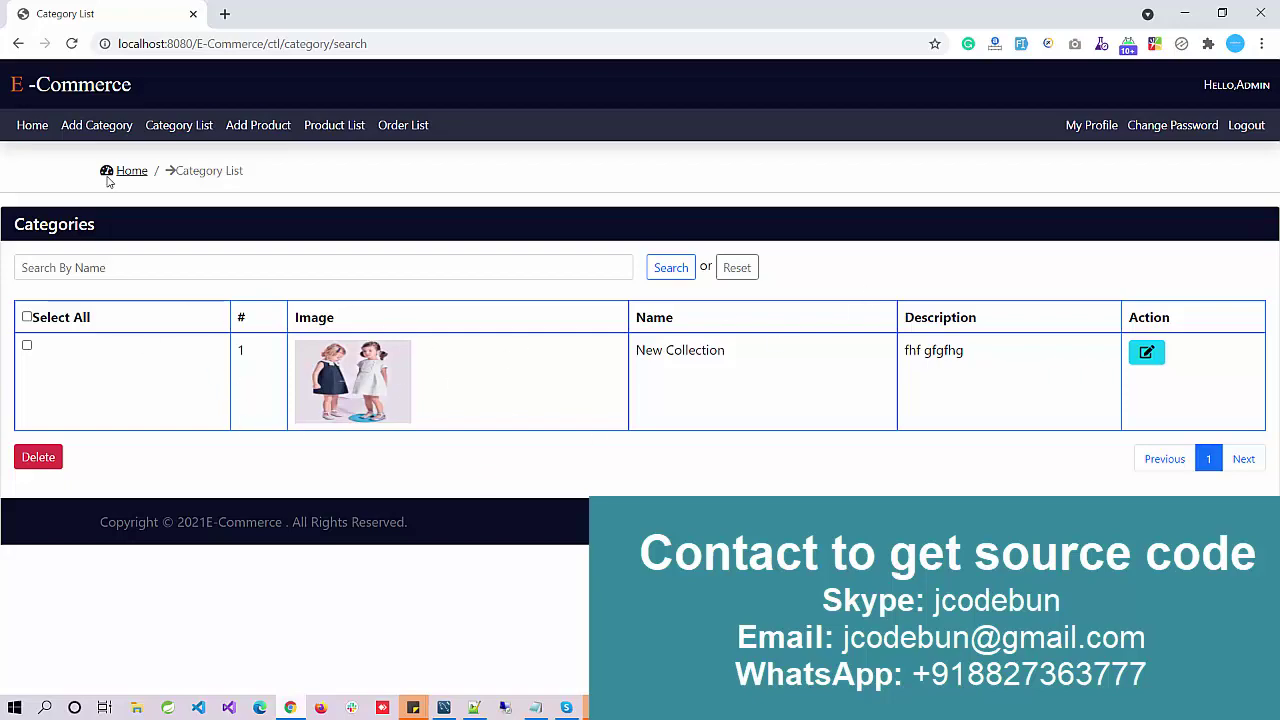
# View the product and category table rows in MySQL Workbench to confirm the New Collection row
pyautogui.hotkey('alt', 'Tab')
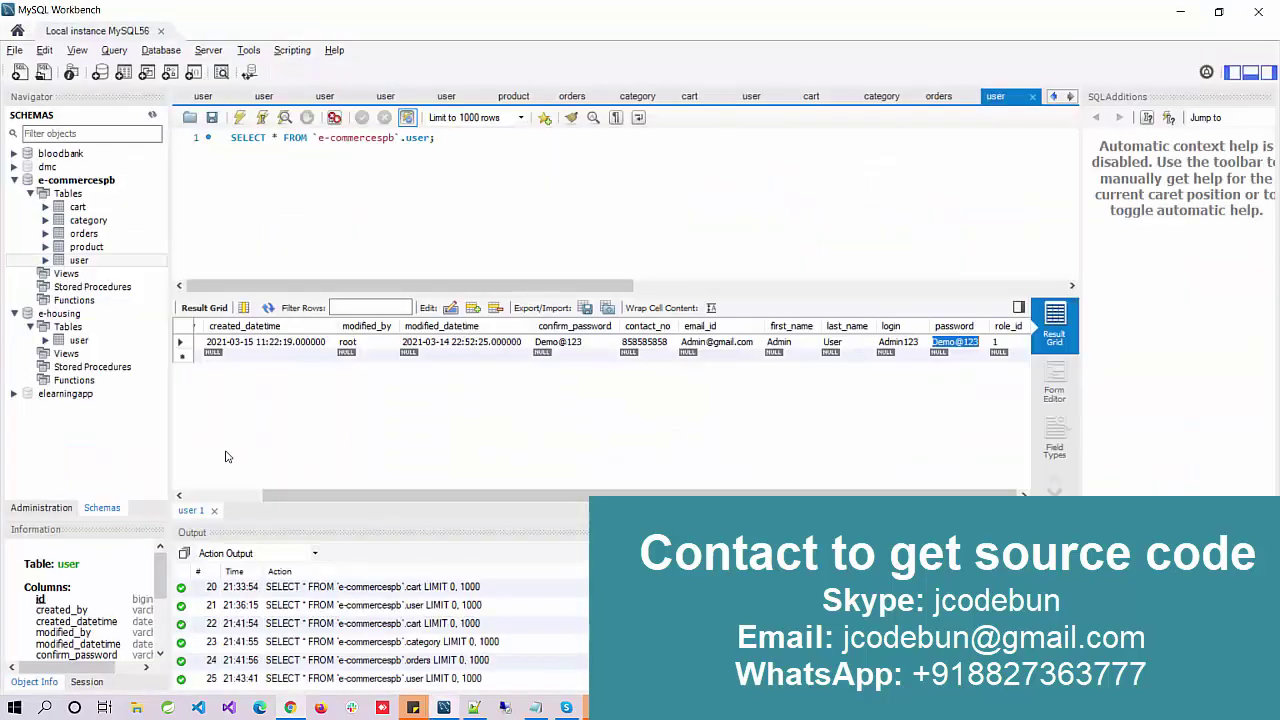
pyautogui.rightClick(86, 248)
pyautogui.click(93, 259)
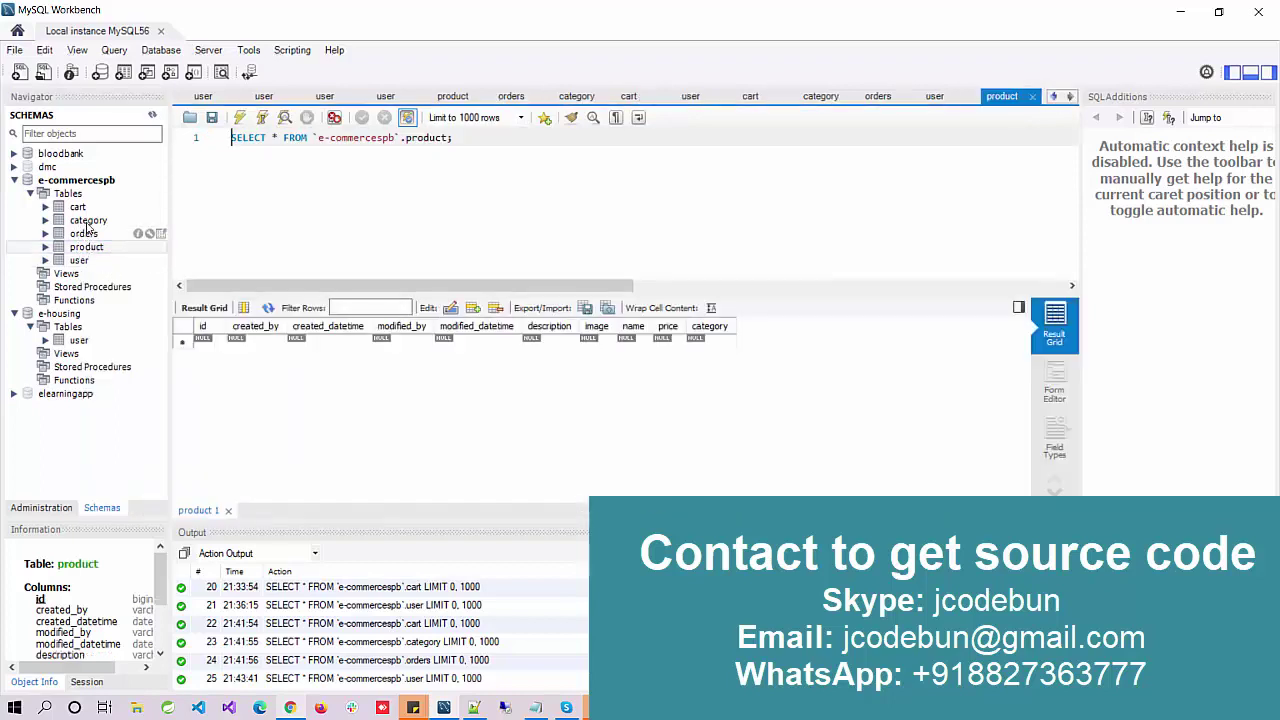
pyautogui.rightClick(88, 220)
pyautogui.click(135, 232)
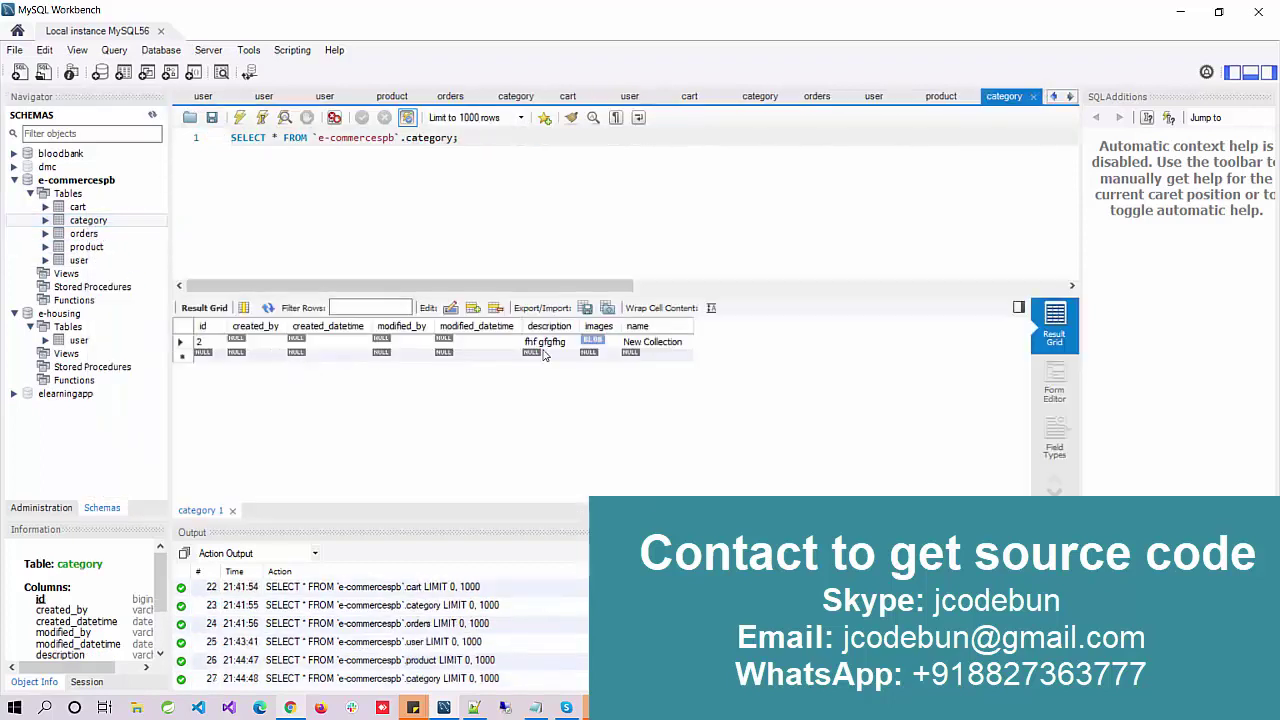
pyautogui.hotkey('alt', 'Tab')
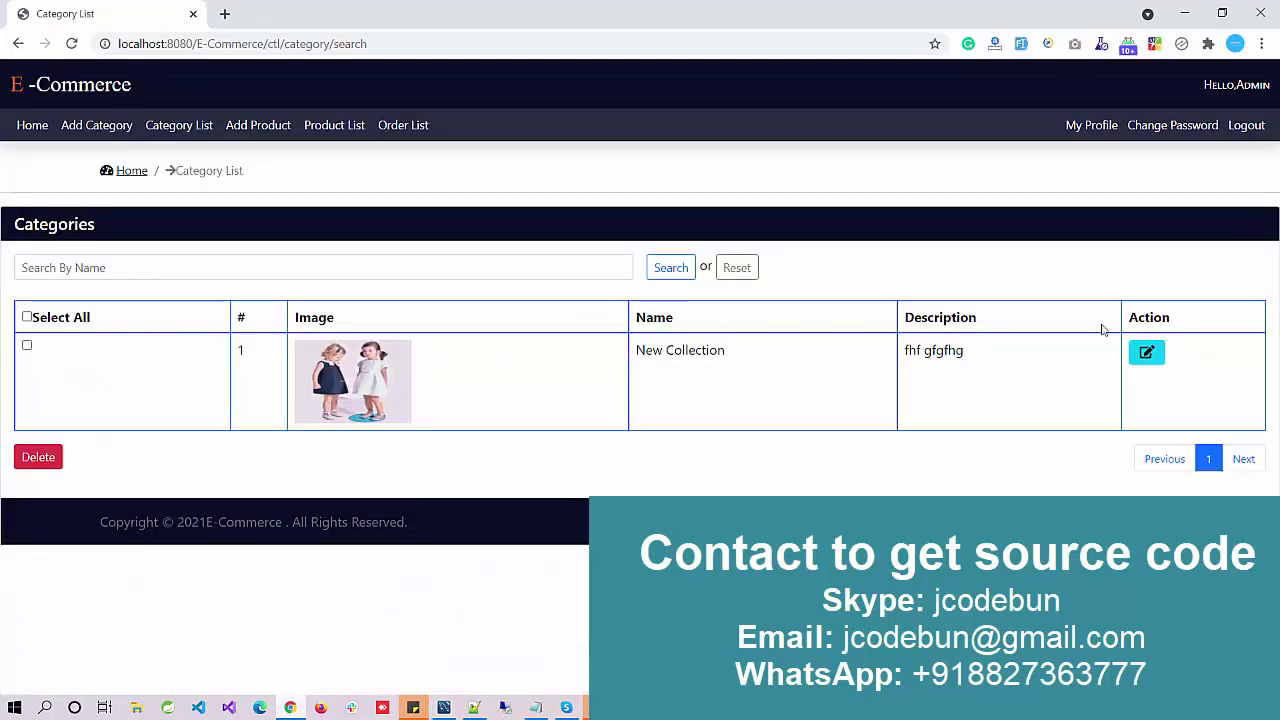
# Search the category list by name and open the New Collection category
pyautogui.click(281, 270)
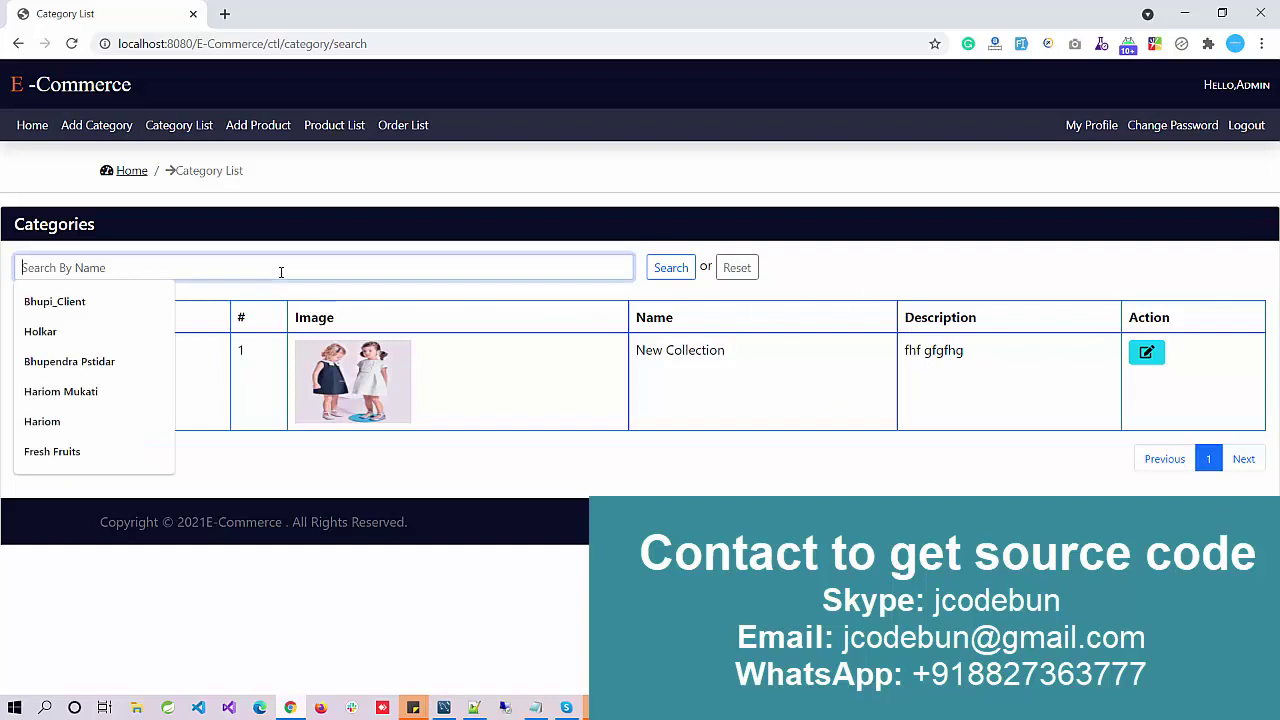
pyautogui.click(1031, 240)
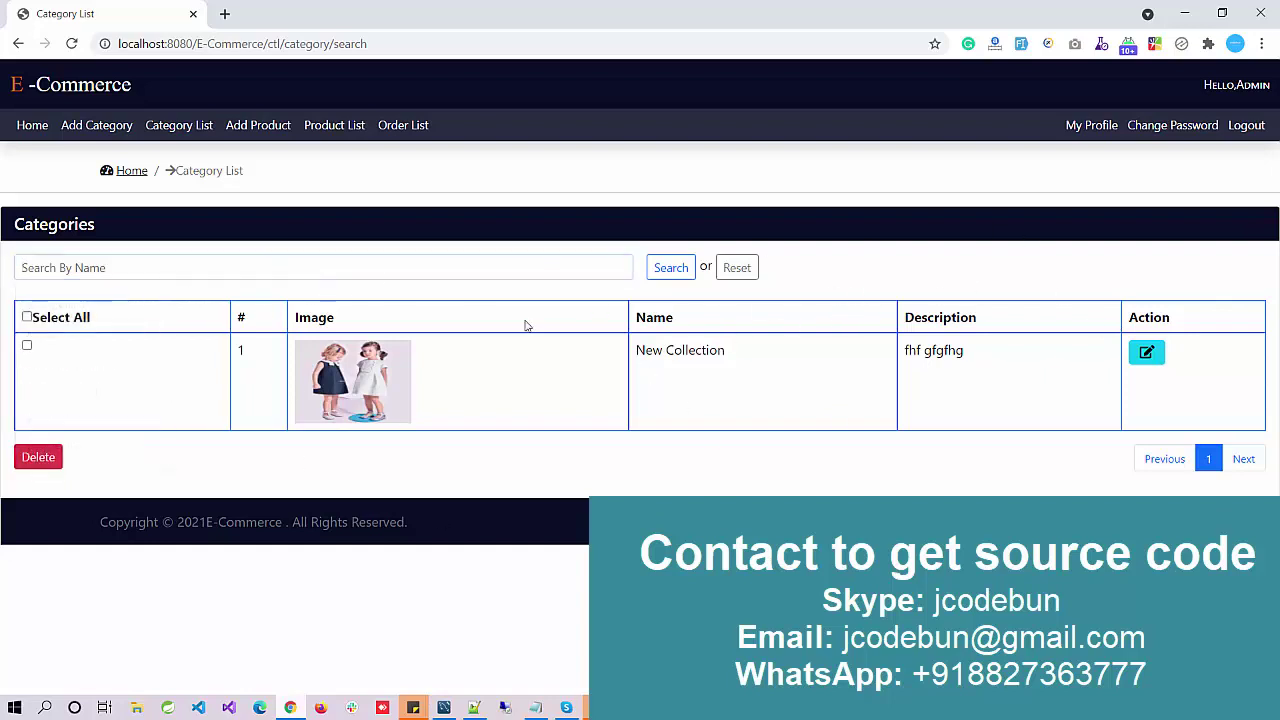
pyautogui.click(1146, 352)
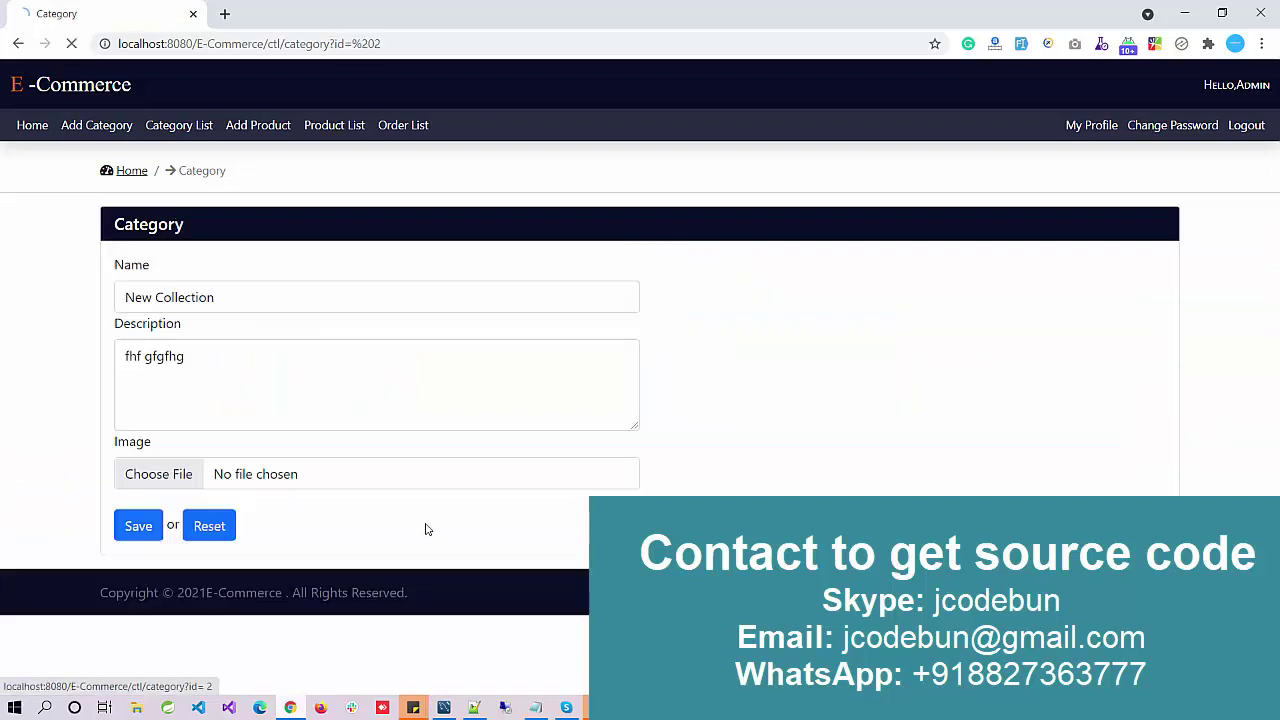
# Start a New Collection product named Kid, price 500, description 'hjhgj fghfg'
pyautogui.click(240, 128)
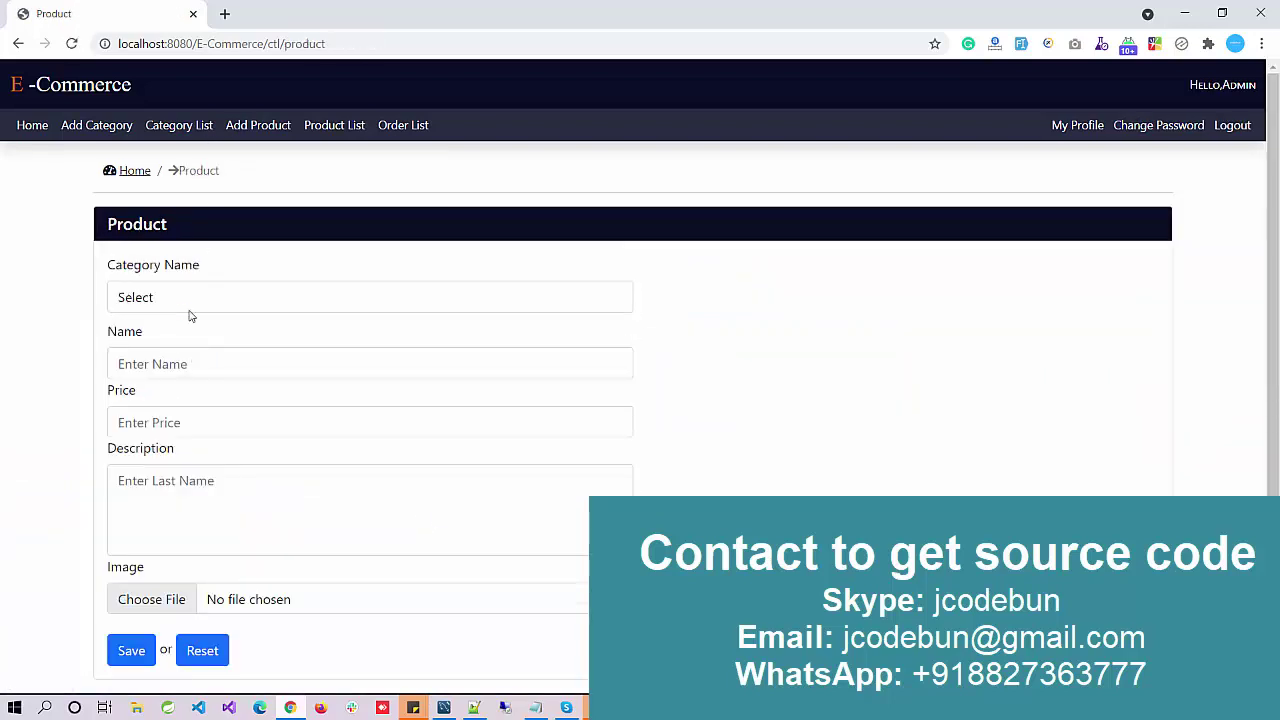
pyautogui.click(192, 305)
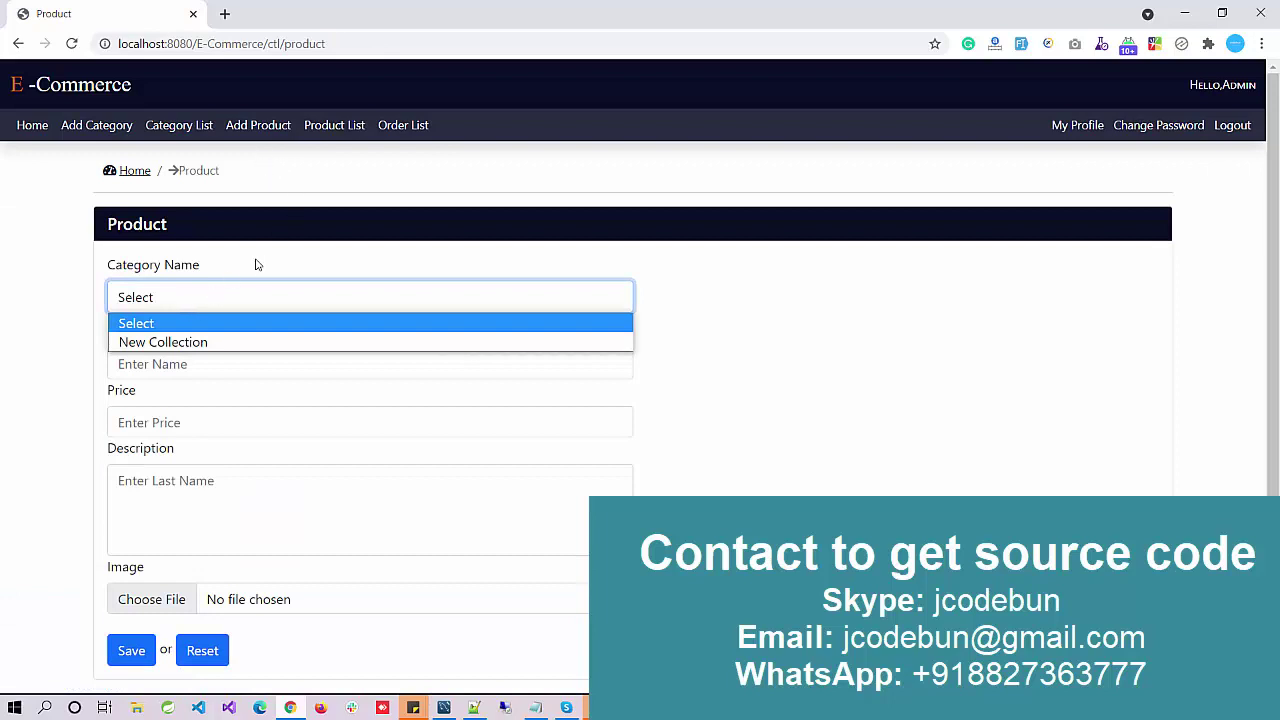
pyautogui.click(157, 345)
pyautogui.click(160, 365)
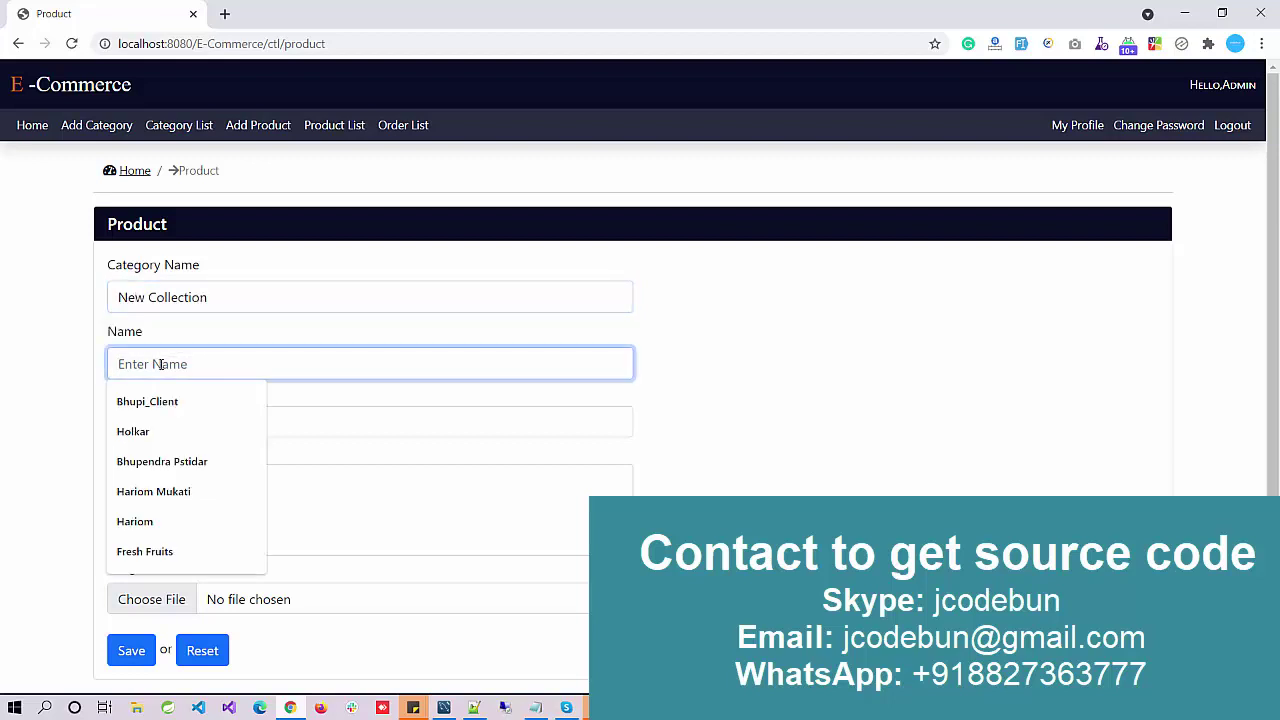
pyautogui.write('Kid')
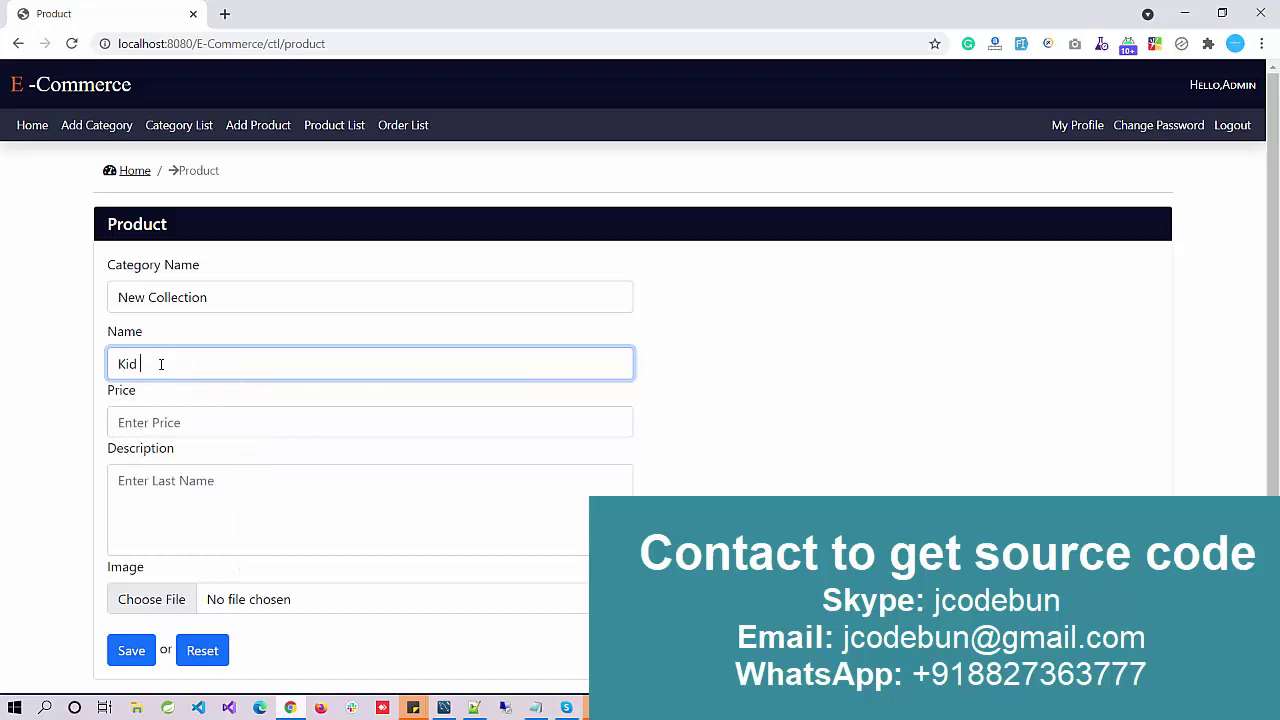
pyautogui.click(133, 422)
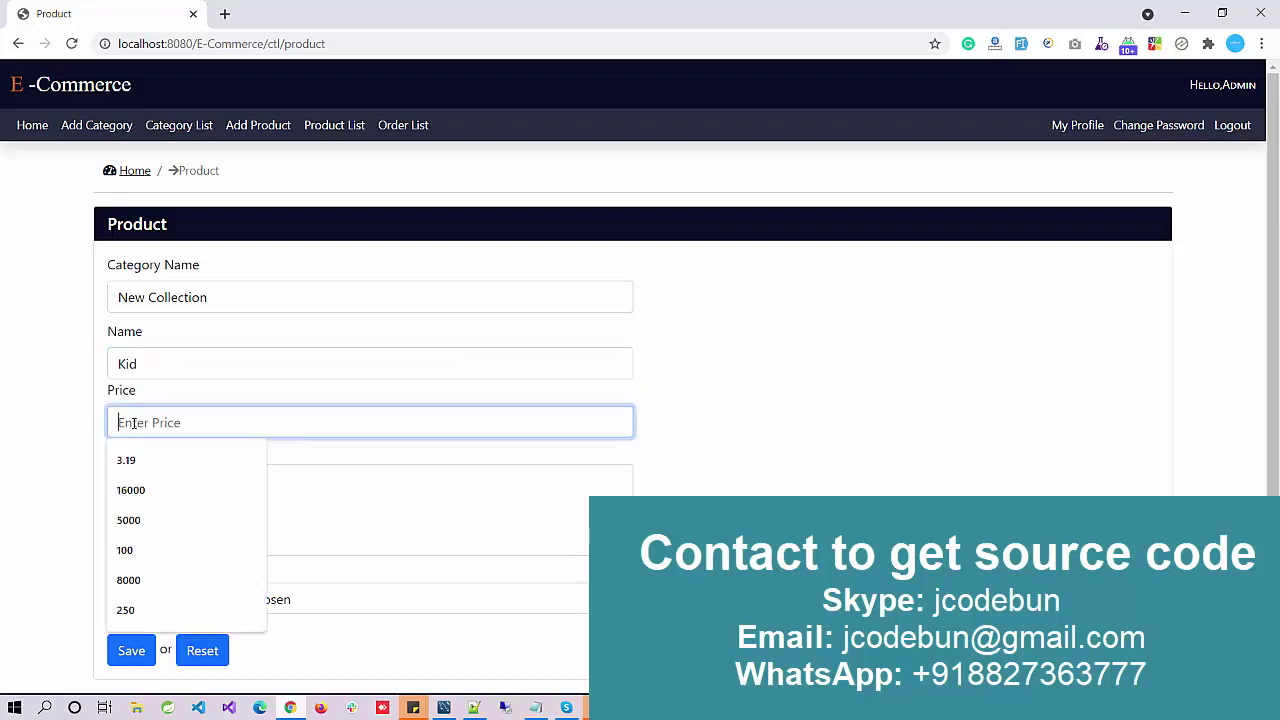
pyautogui.write('500')
pyautogui.click(292, 497)
pyautogui.write('hjhgj fghfg')
# Attach images.jpg as the picture, save the Kid product, and open the product list
pyautogui.click(170, 597)
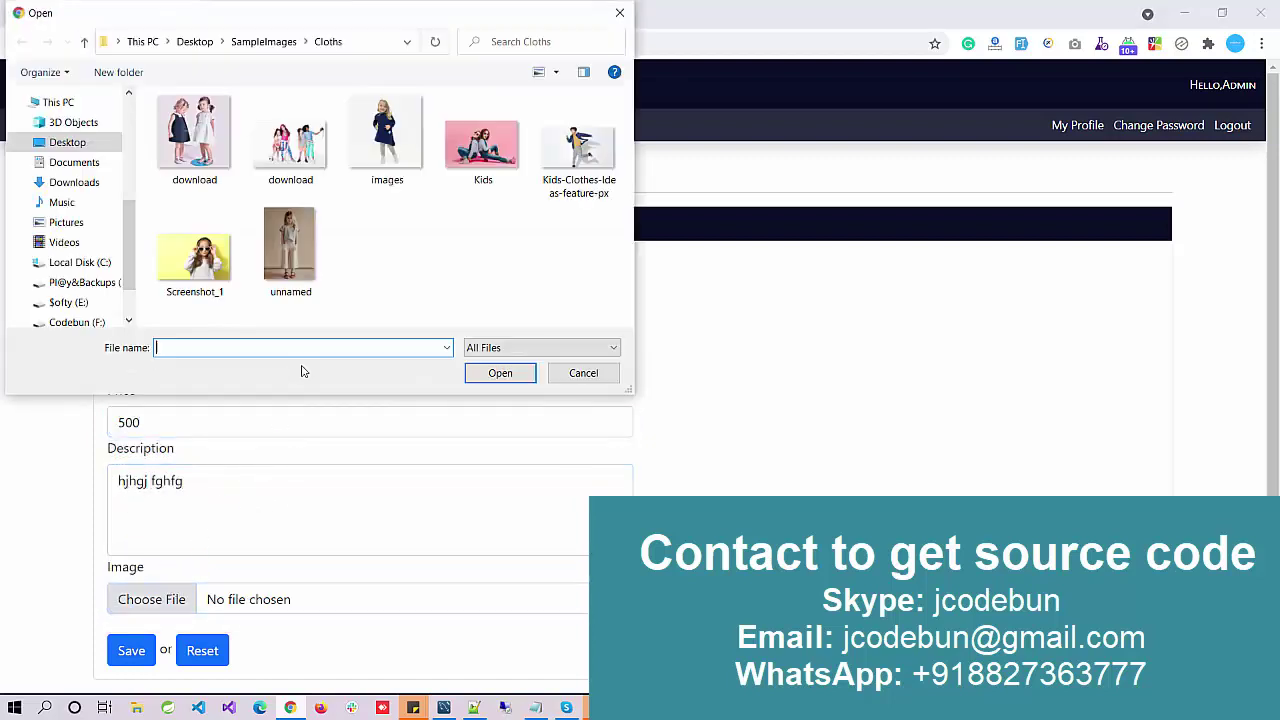
pyautogui.click(395, 152)
pyautogui.click(500, 373)
pyautogui.scroll(-1, 186, 580)
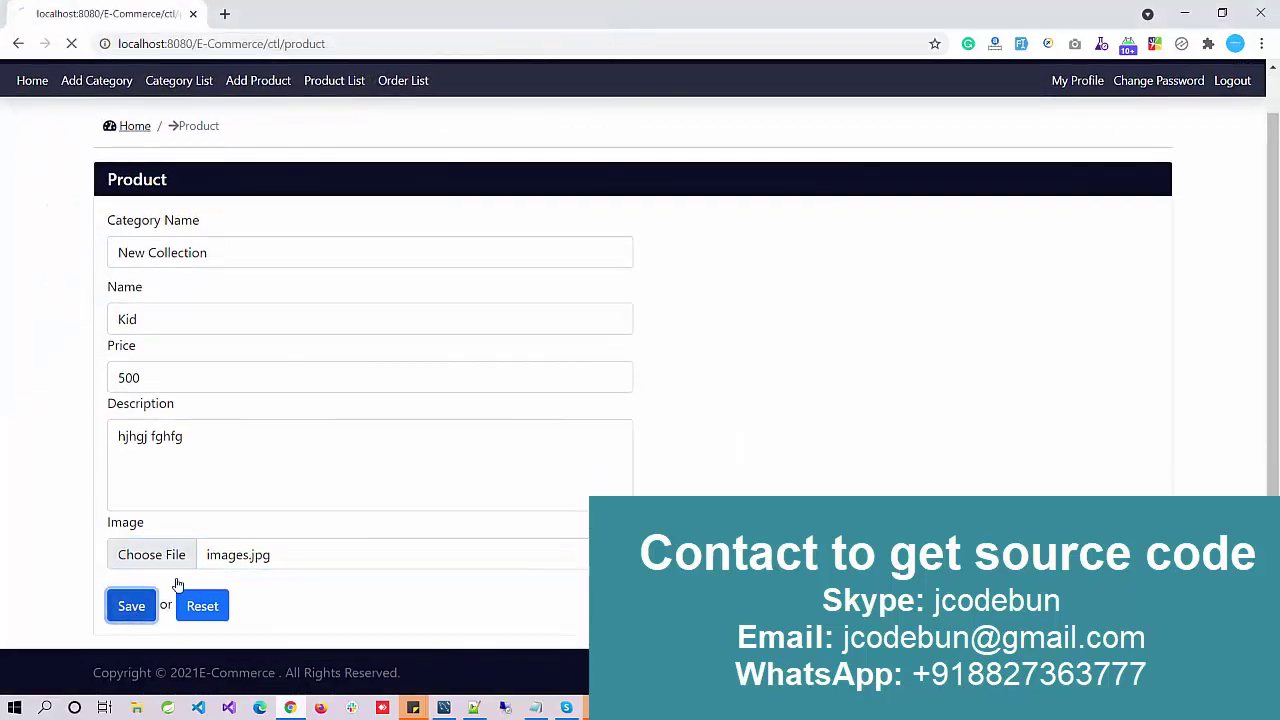
pyautogui.click(130, 607)
pyautogui.tripleClick(222, 261)
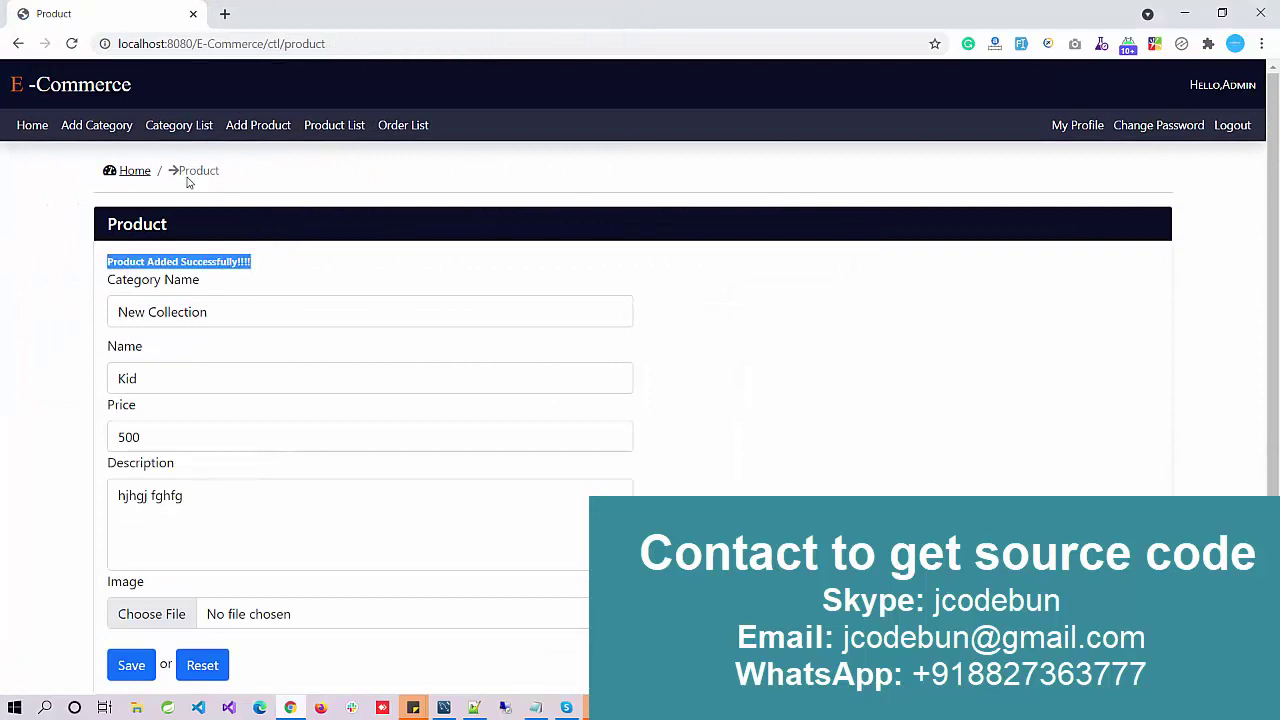
pyautogui.click(322, 128)
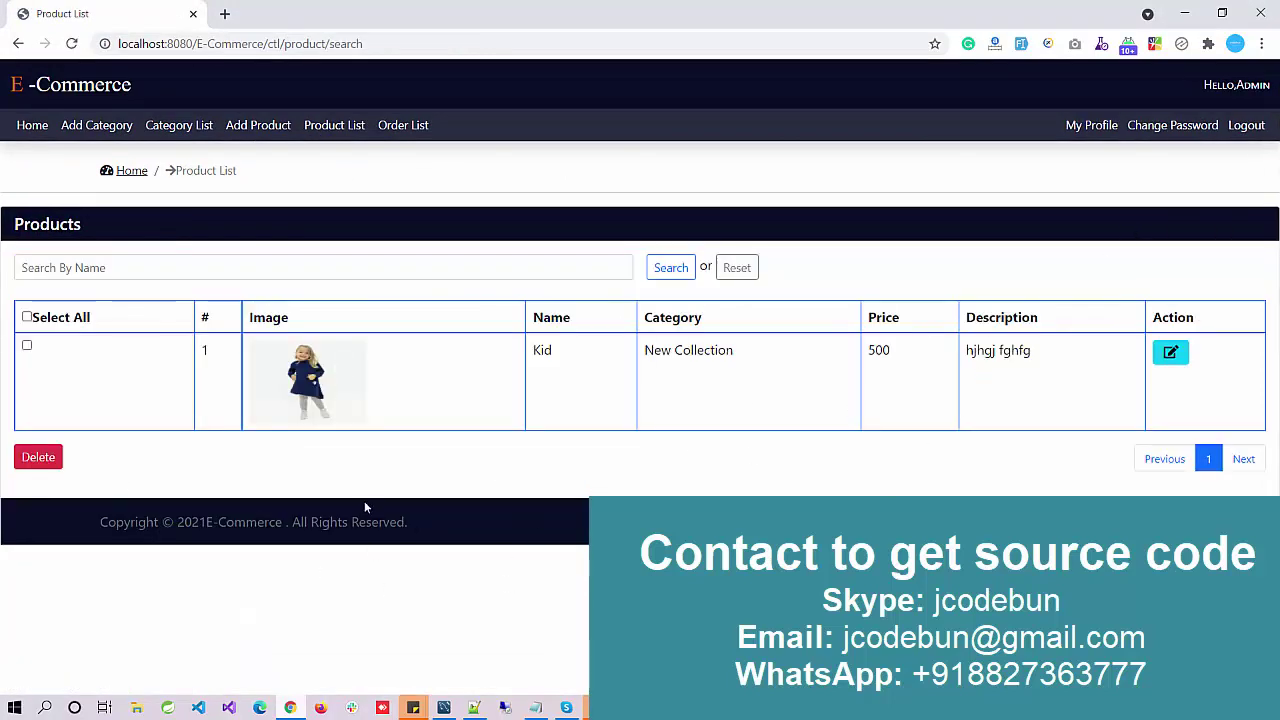
# Search products by name, then tick the Kid product's checkbox in the list
pyautogui.click(503, 268)
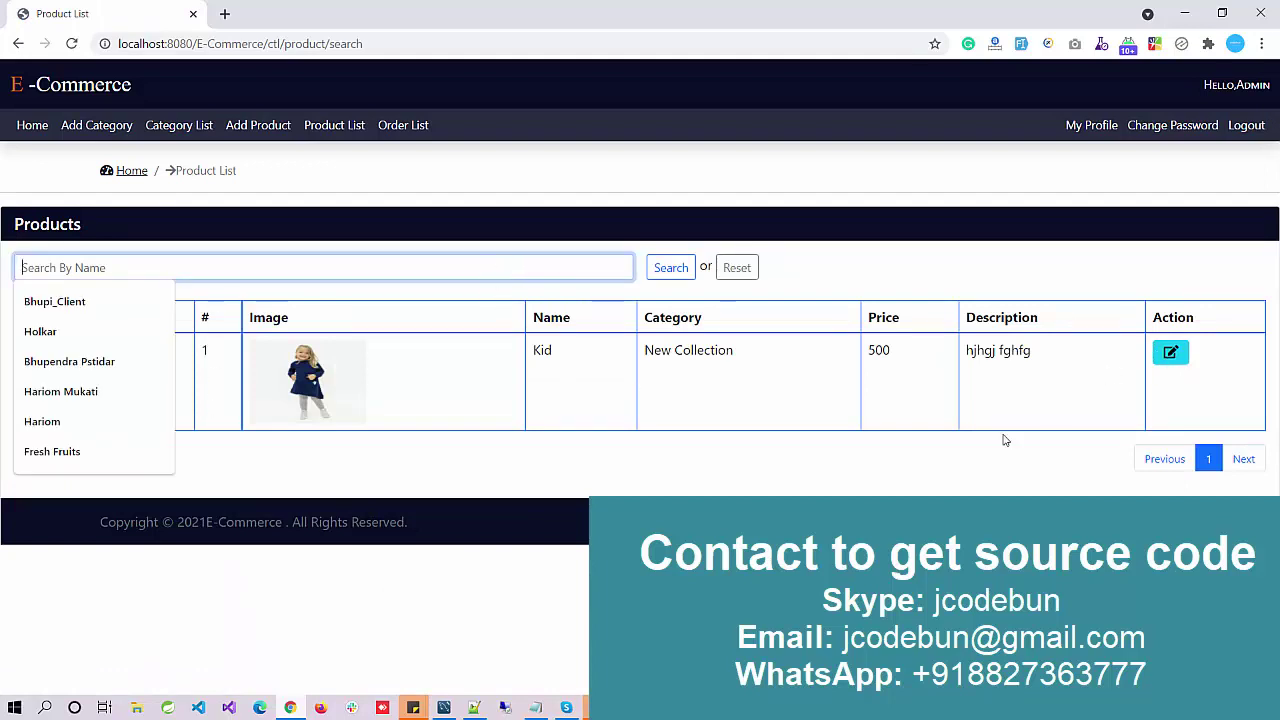
pyautogui.click(709, 451)
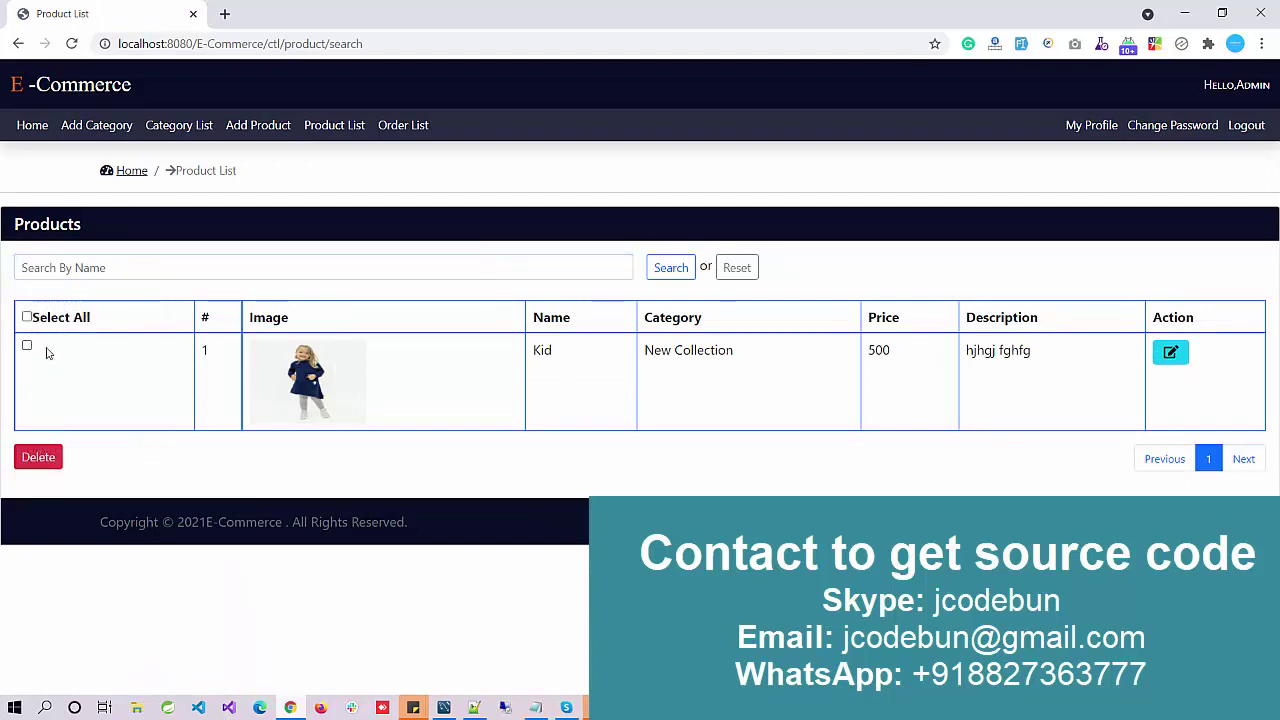
pyautogui.click(27, 345)
# Start a New Collection product named 'bgfd', price 556, description 'ryrytr'
pyautogui.click(265, 128)
pyautogui.click(192, 292)
pyautogui.click(185, 342)
pyautogui.click(128, 366)
pyautogui.write('bgfd')
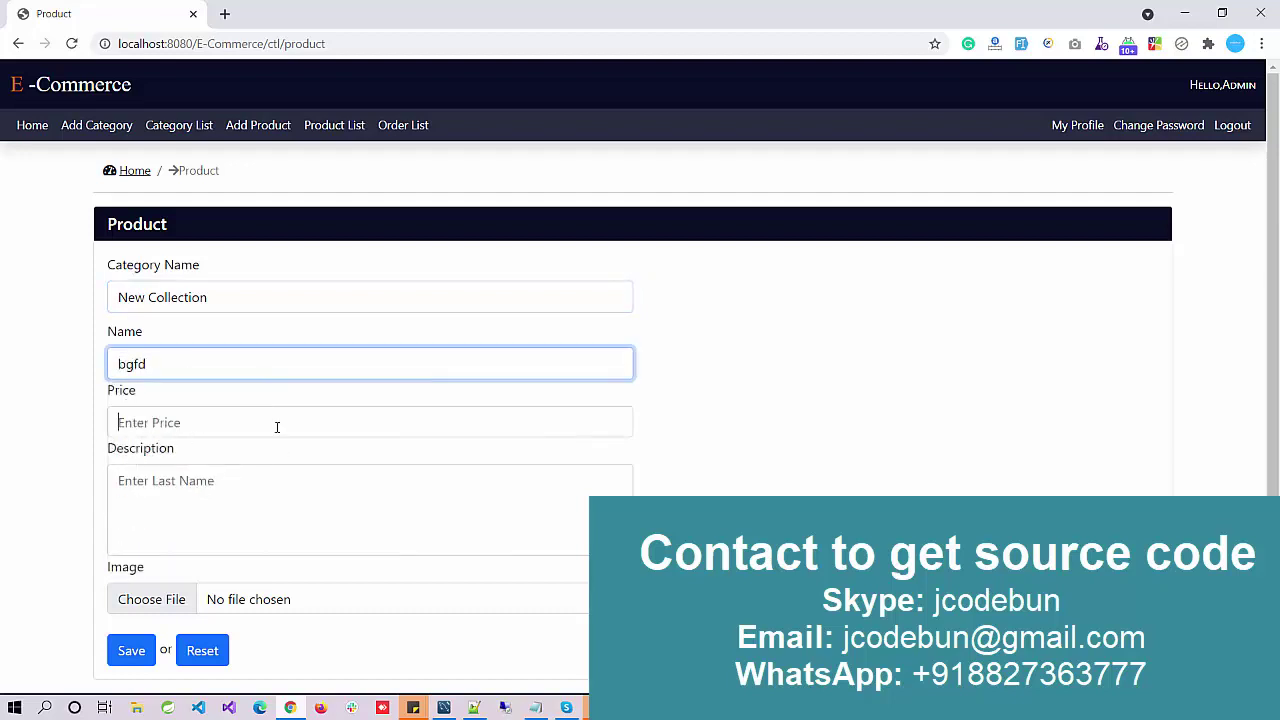
pyautogui.click(277, 427)
pyautogui.write('556')
pyautogui.click(215, 516)
pyautogui.write('ryrytr')
# Attach the Kids picture, save bgfd, and confirm it in the product list
pyautogui.click(187, 606)
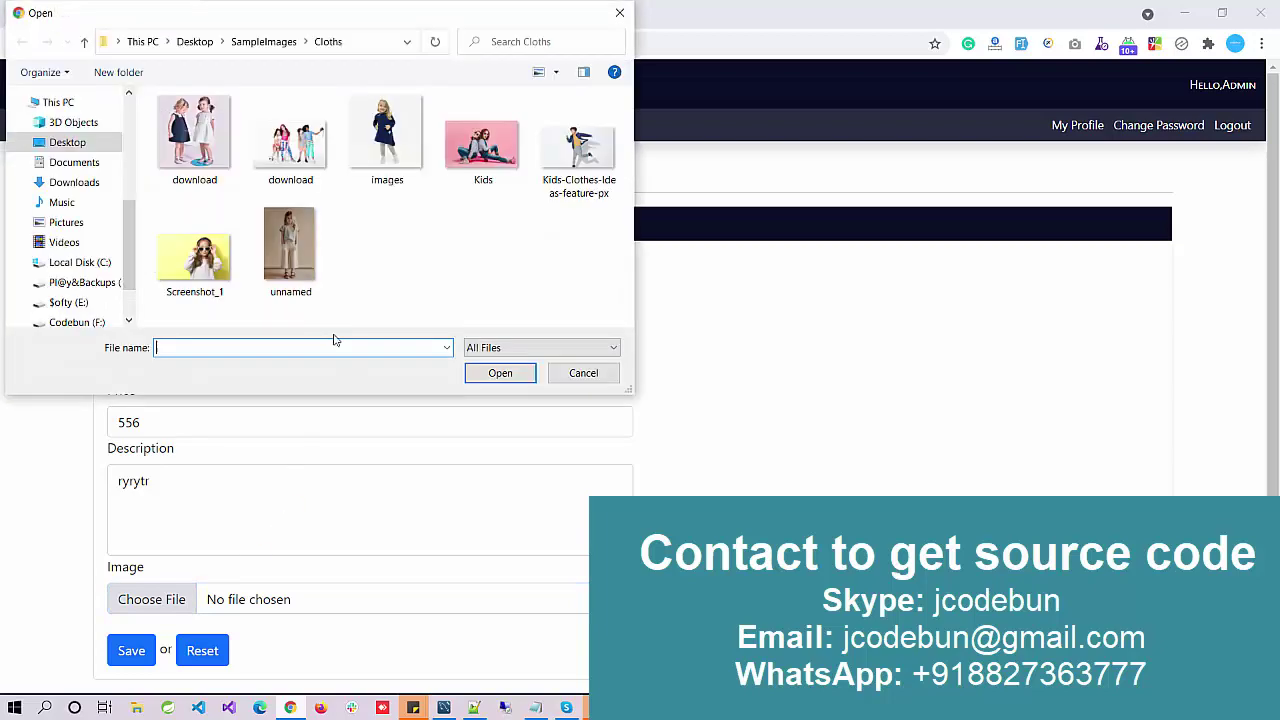
pyautogui.click(483, 140)
pyautogui.click(480, 373)
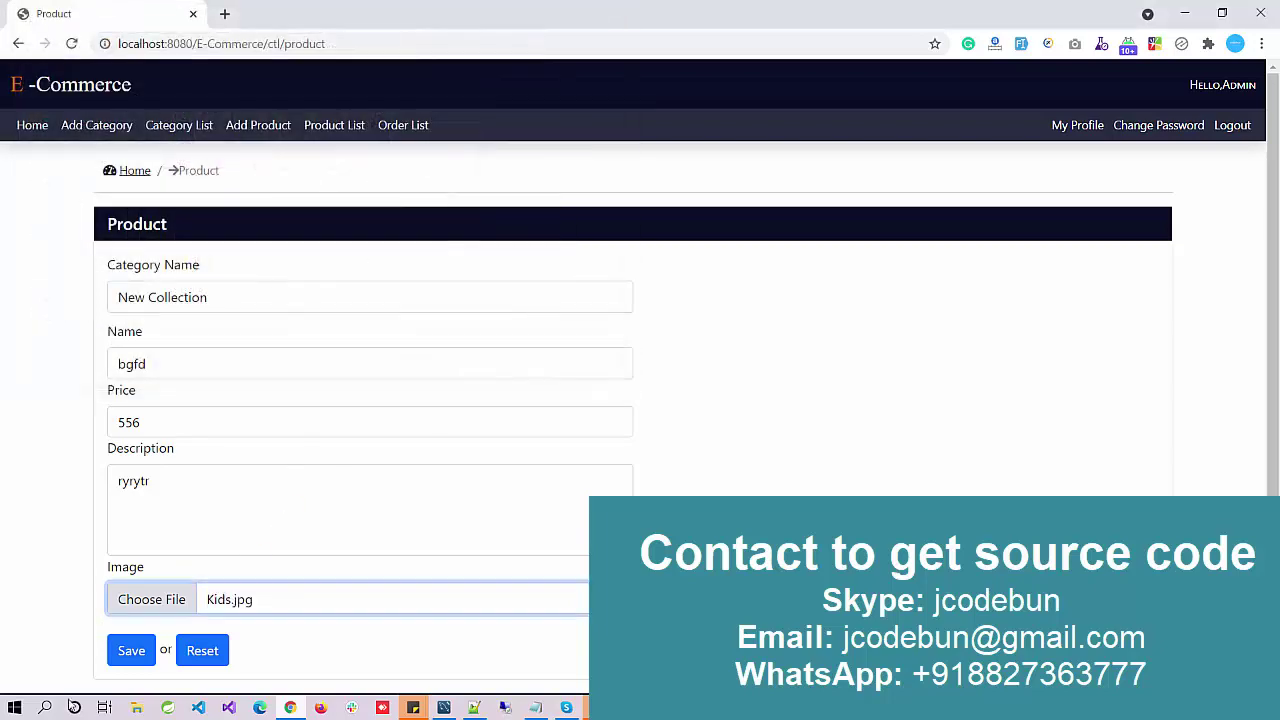
pyautogui.click(120, 651)
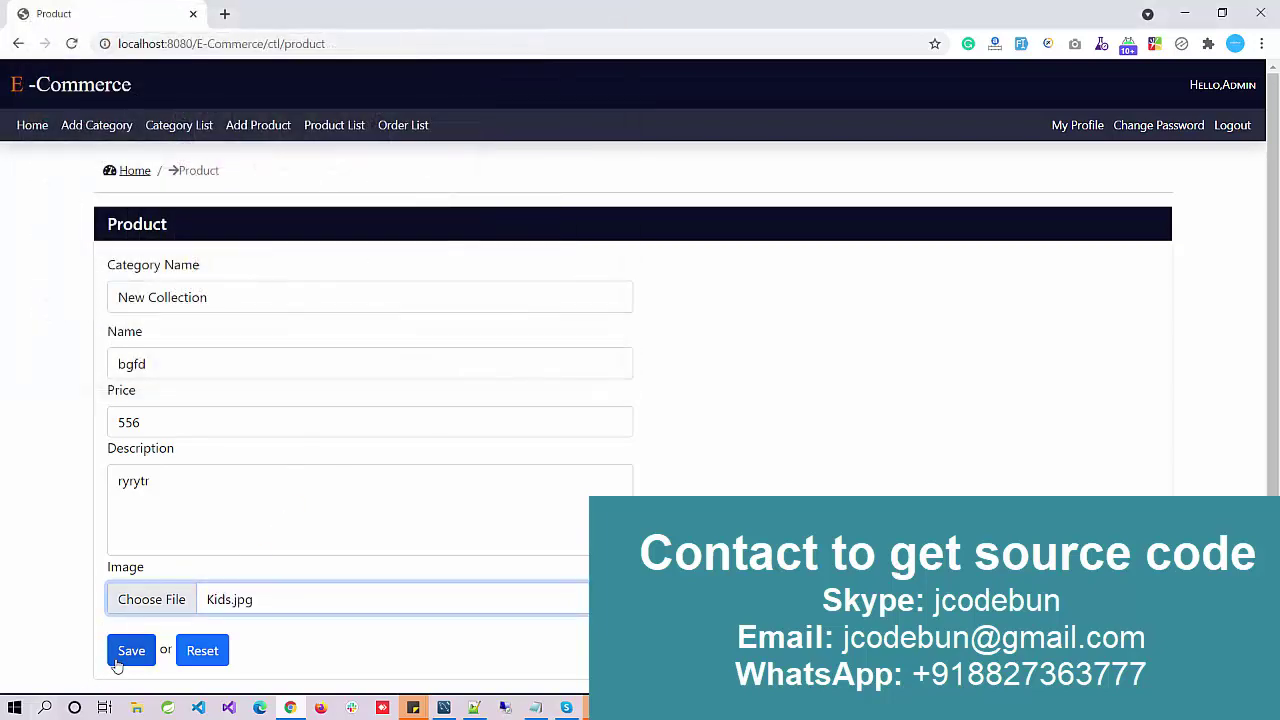
pyautogui.click(330, 128)
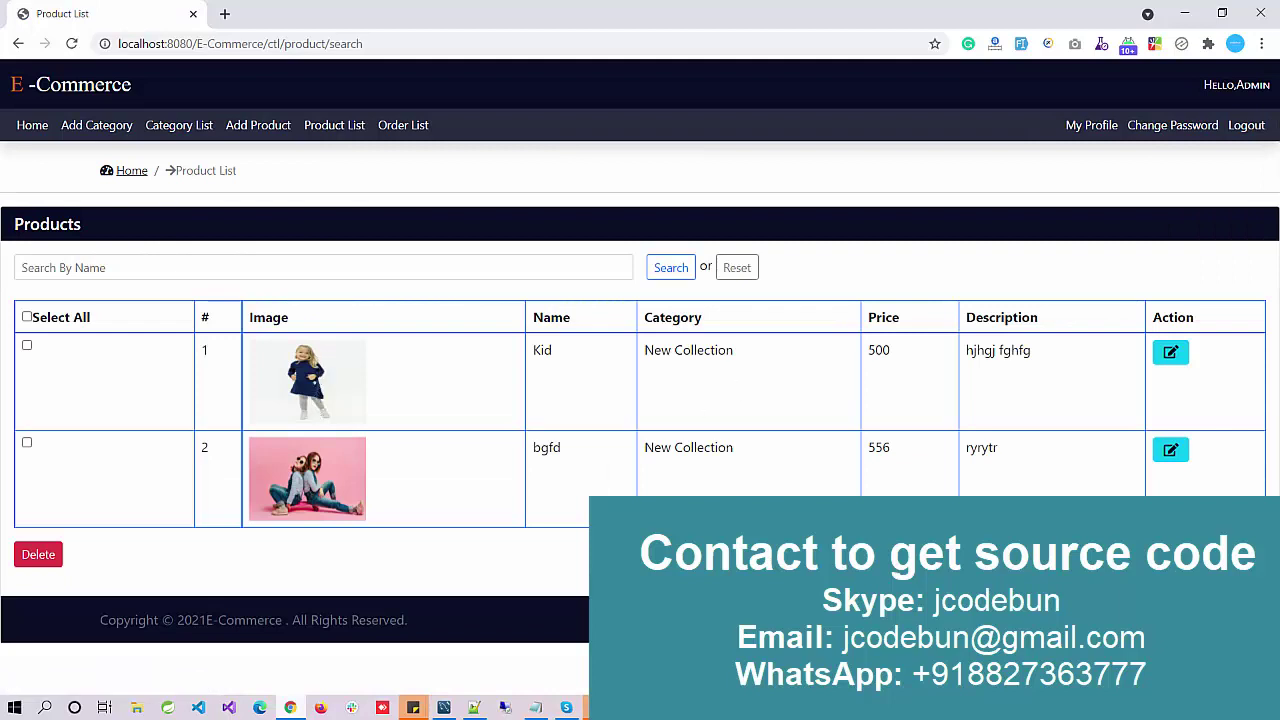
# Visit the admin profile and password pages, then log out of admin
pyautogui.click(1088, 132)
pyautogui.click(1148, 130)
pyautogui.click(1250, 134)
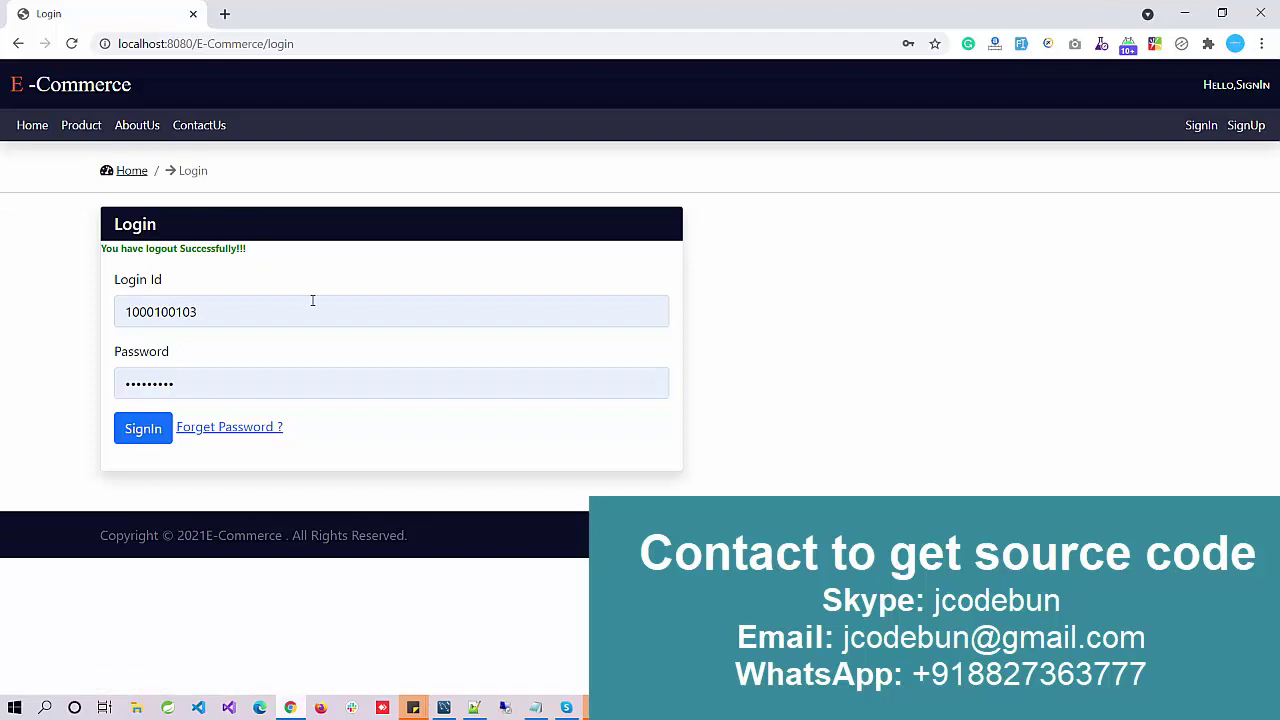
# As a visitor, filter the shop to New Collection and add Kid to the cart
pyautogui.click(78, 128)
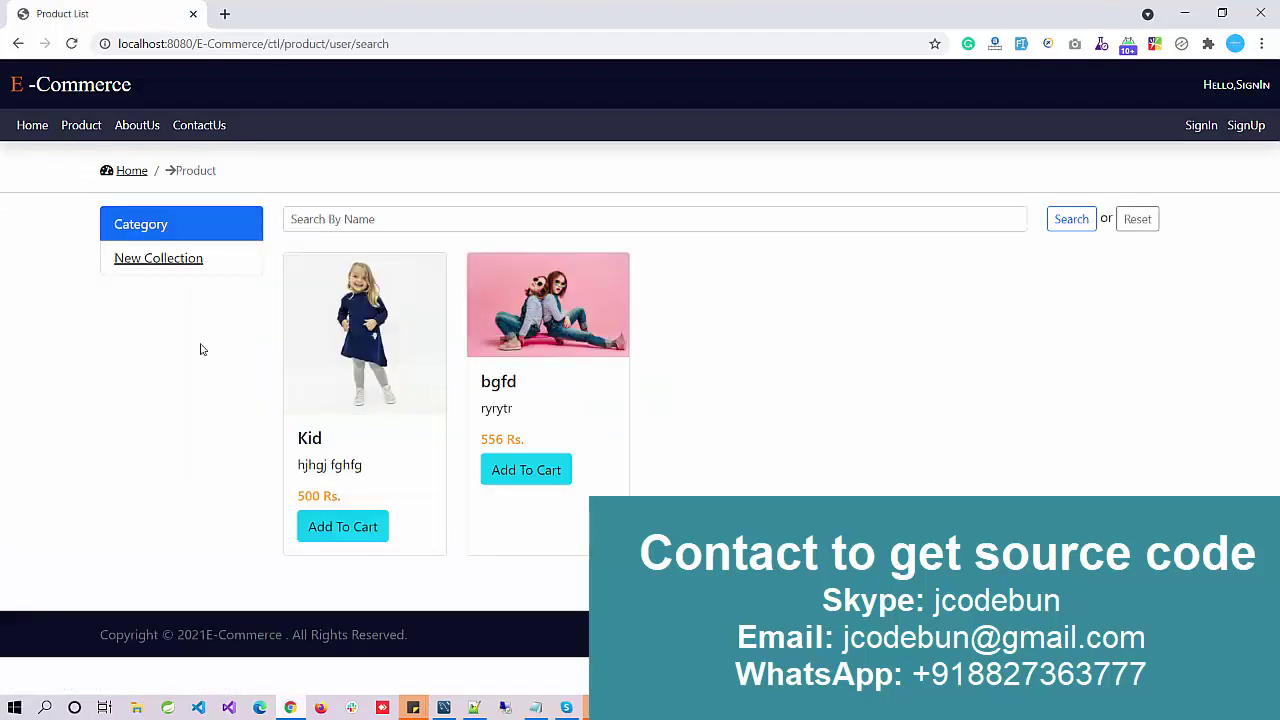
pyautogui.click(152, 258)
pyautogui.click(359, 541)
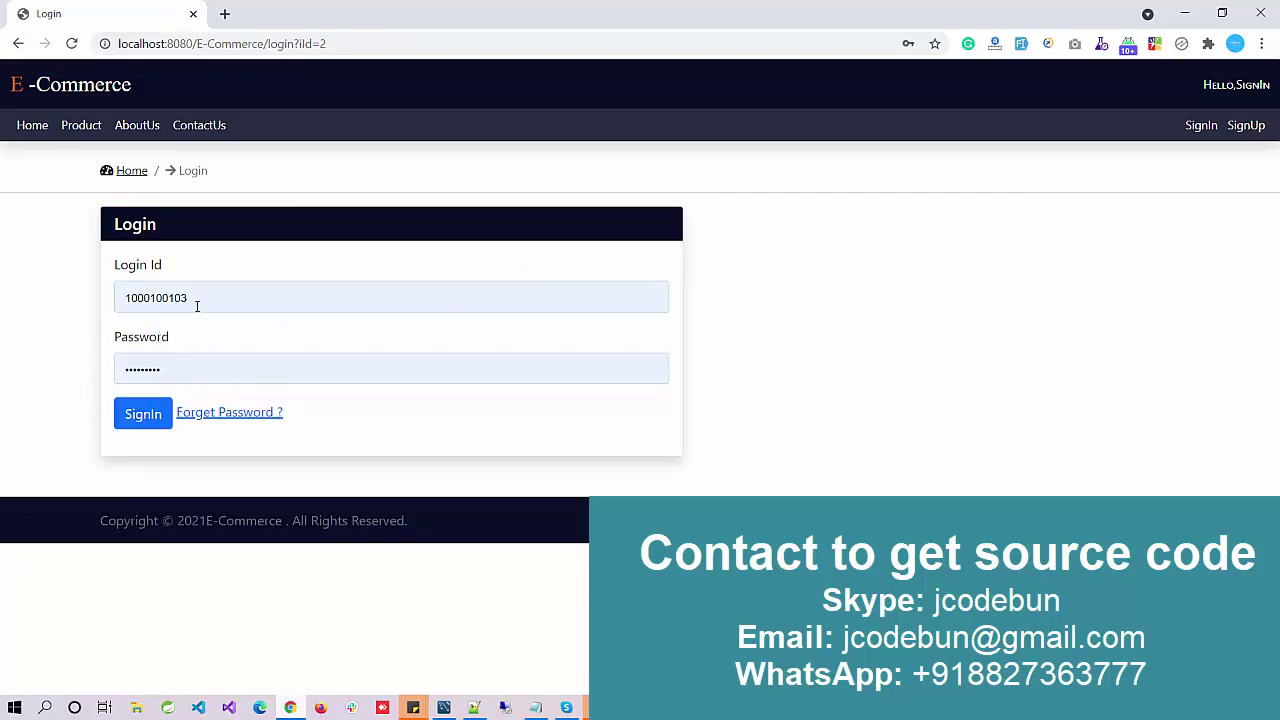
# Autofill the sign-up form and change the login to the first name plus '123'
pyautogui.click(1240, 126)
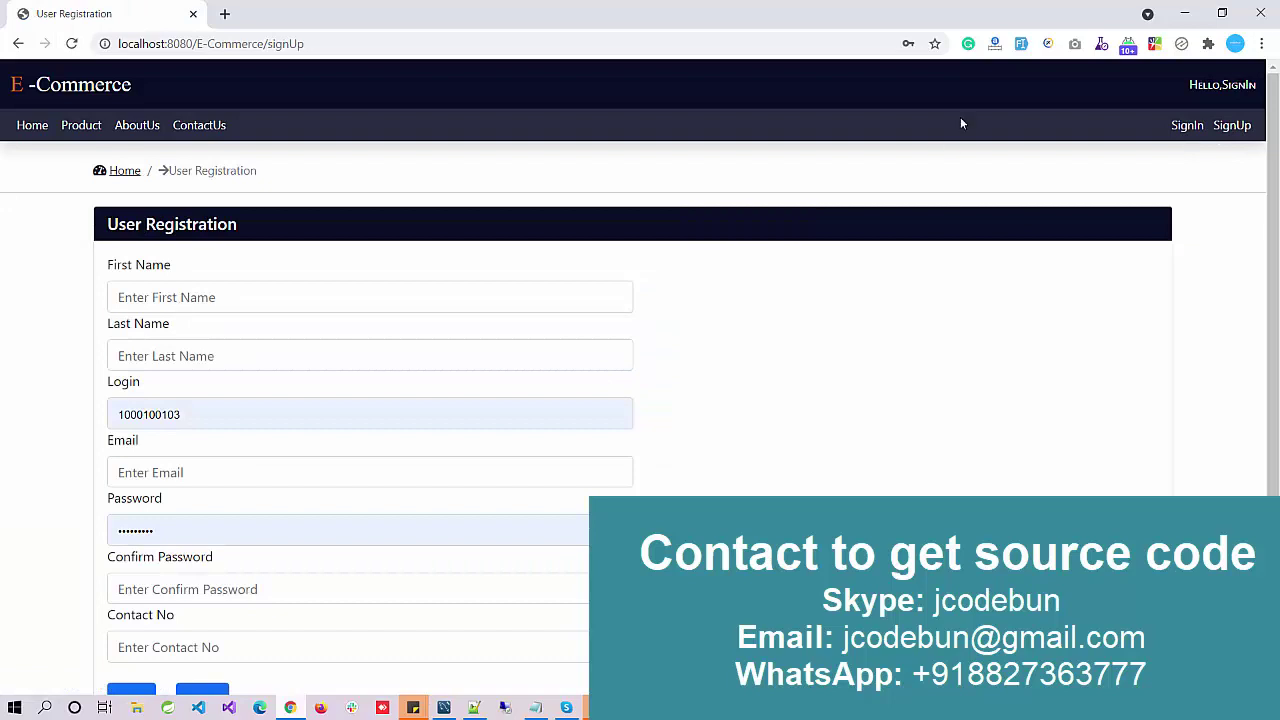
pyautogui.click(1021, 43)
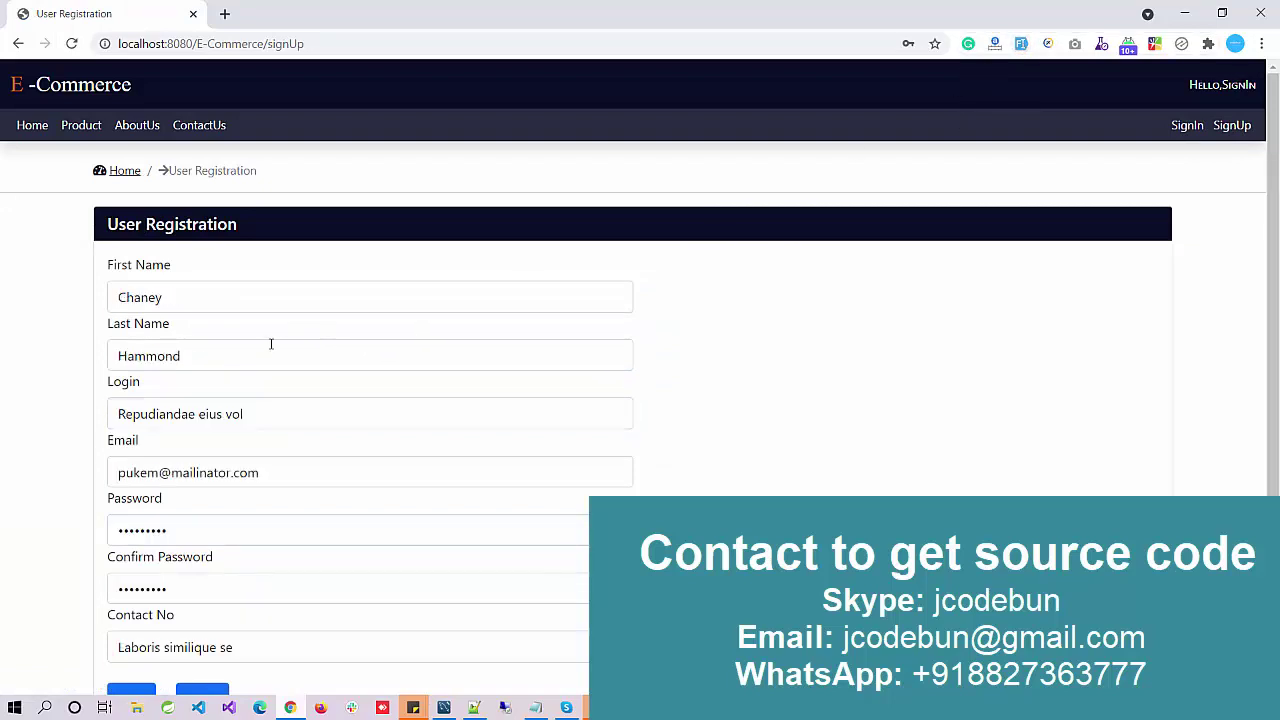
pyautogui.scroll(-1, 270, 352)
pyautogui.moveTo(289, 331); pyautogui.dragTo(117, 330)
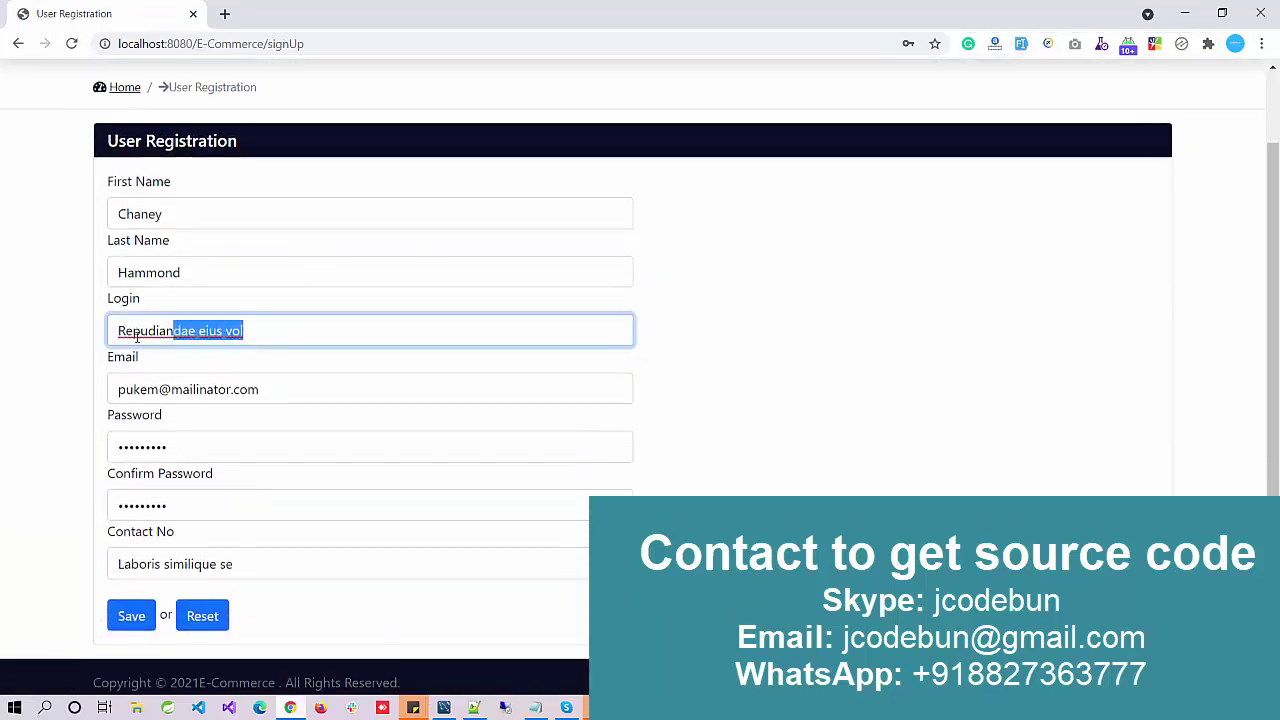
pyautogui.doubleClick(150, 213)
pyautogui.hotkey('ctrl', 'c')
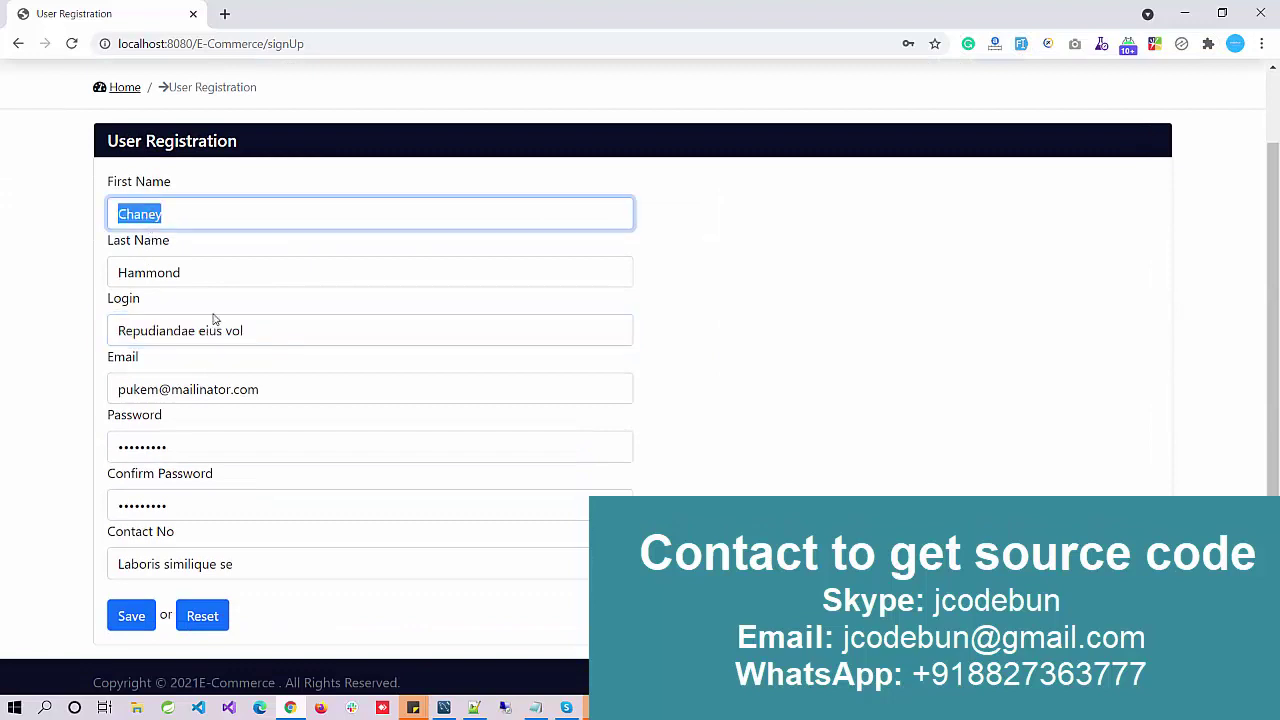
pyautogui.moveTo(248, 337); pyautogui.dragTo(62, 347)
pyautogui.hotkey('ctrl', 'v')
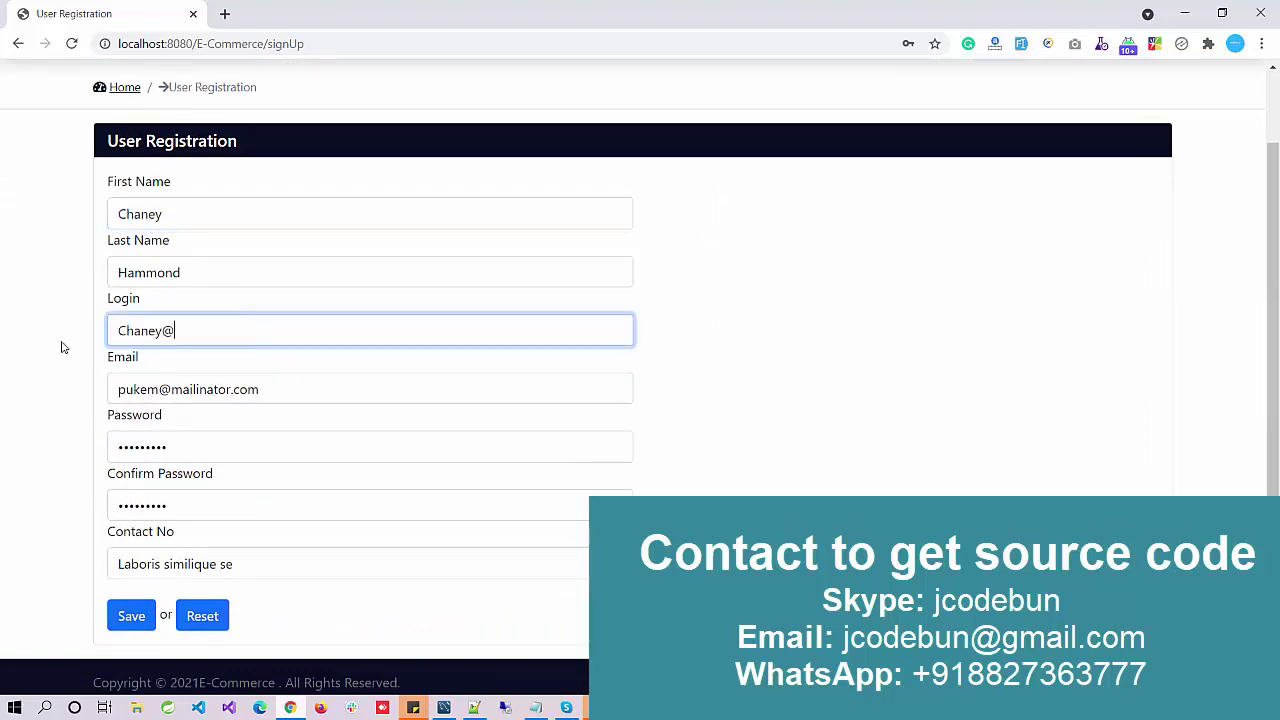
pyautogui.write('gmail.com')
pyautogui.moveTo(271, 340); pyautogui.dragTo(162, 337)
pyautogui.write('123')
pyautogui.click(20, 381)
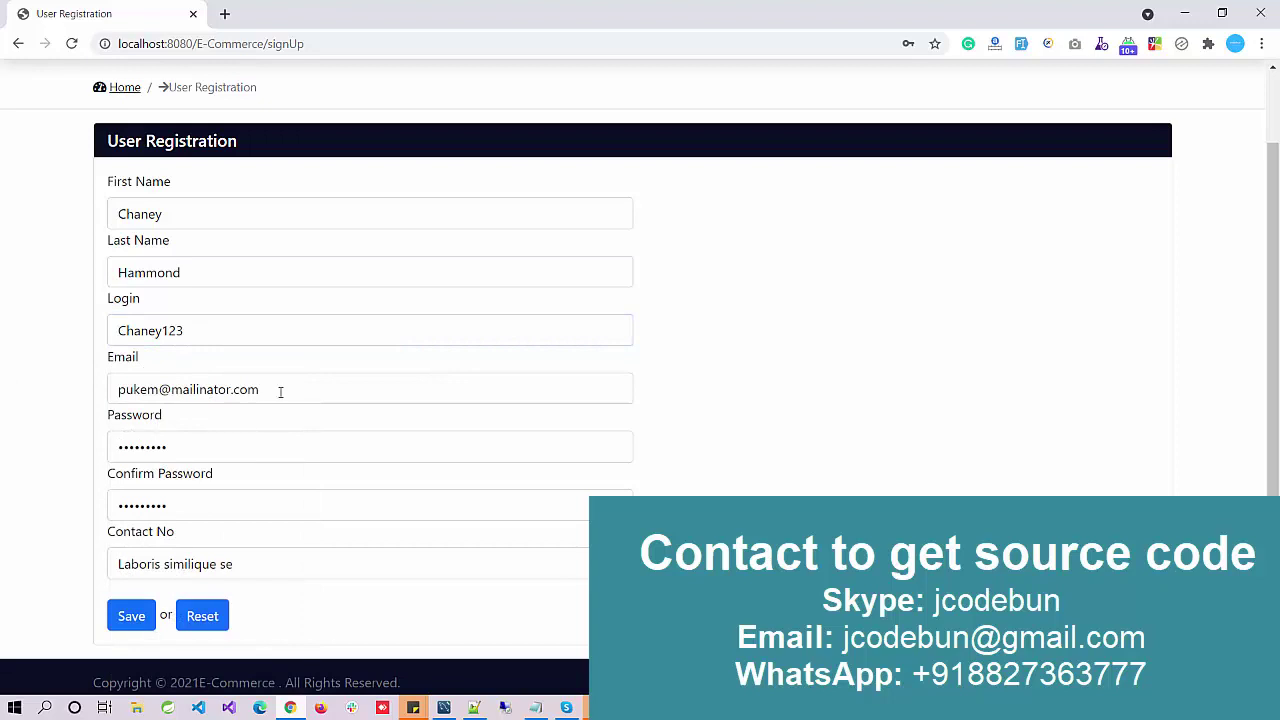
# Replace the sample password and confirm-password values with a new password
pyautogui.moveTo(180, 451); pyautogui.dragTo(25, 461)
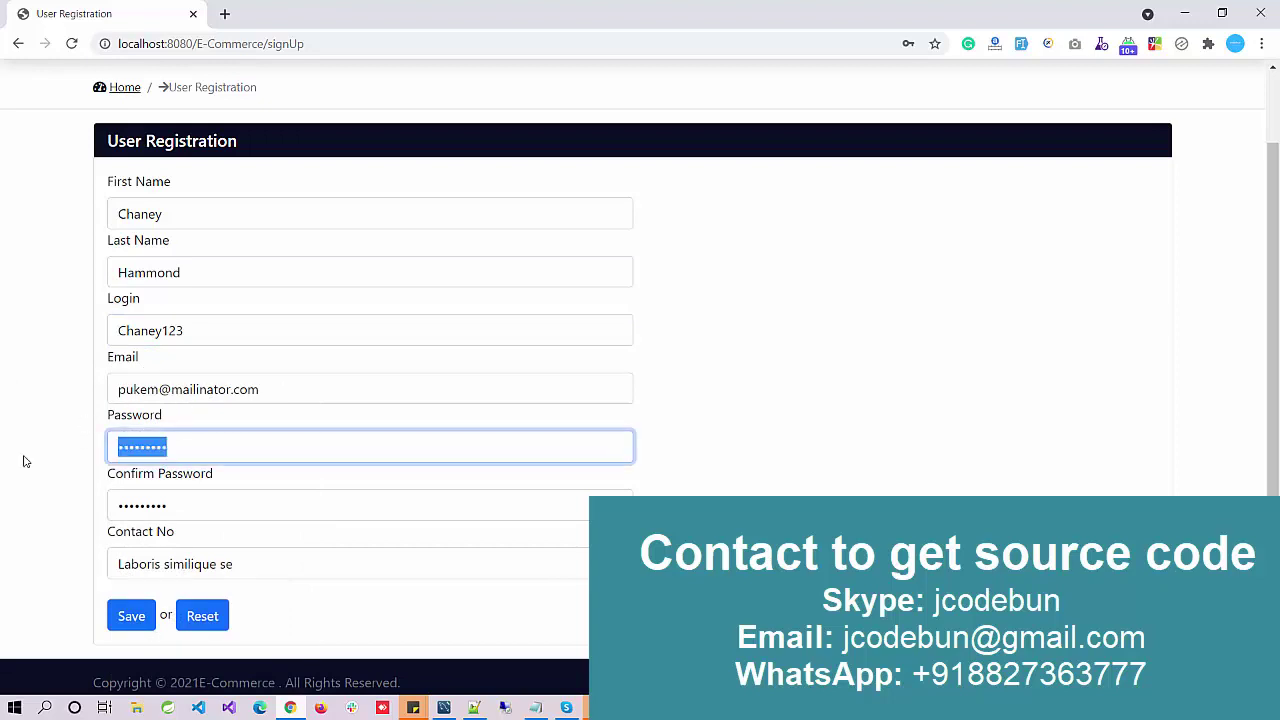
pyautogui.press('BackSpace')
pyautogui.write('12')
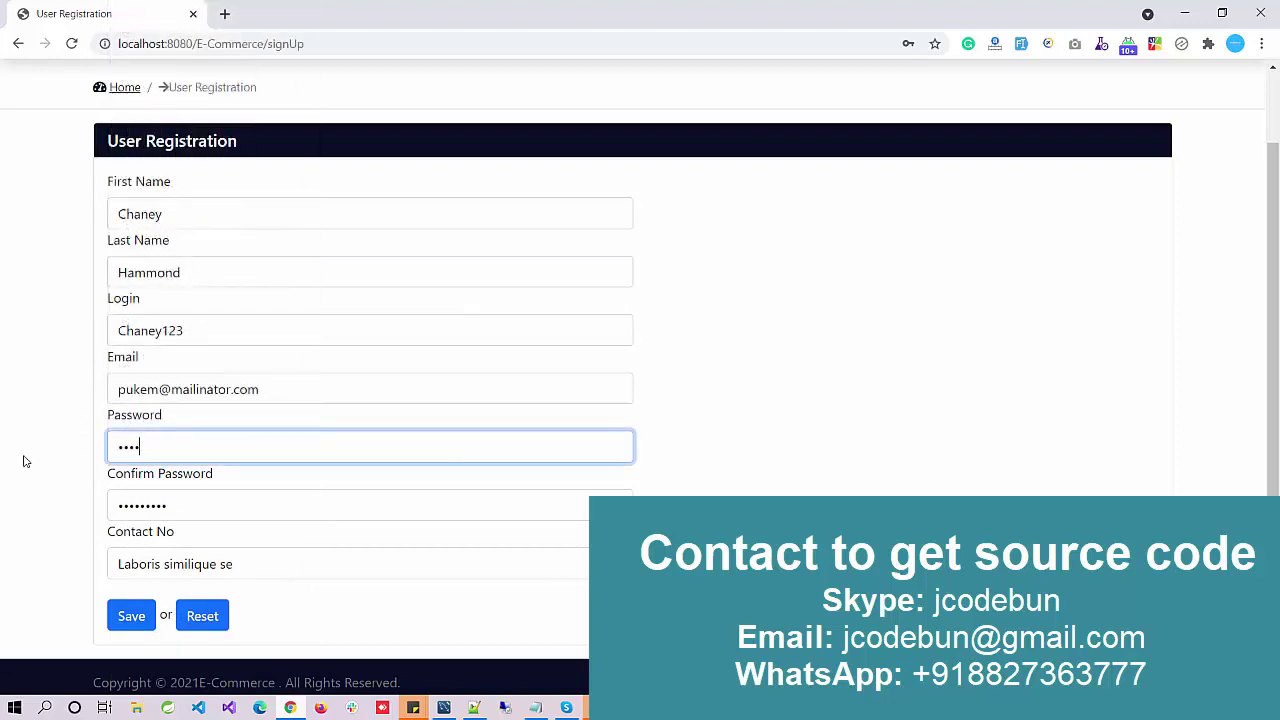
pyautogui.write('78')
pyautogui.moveTo(194, 510); pyautogui.dragTo(2, 517)
pyautogui.write('1')
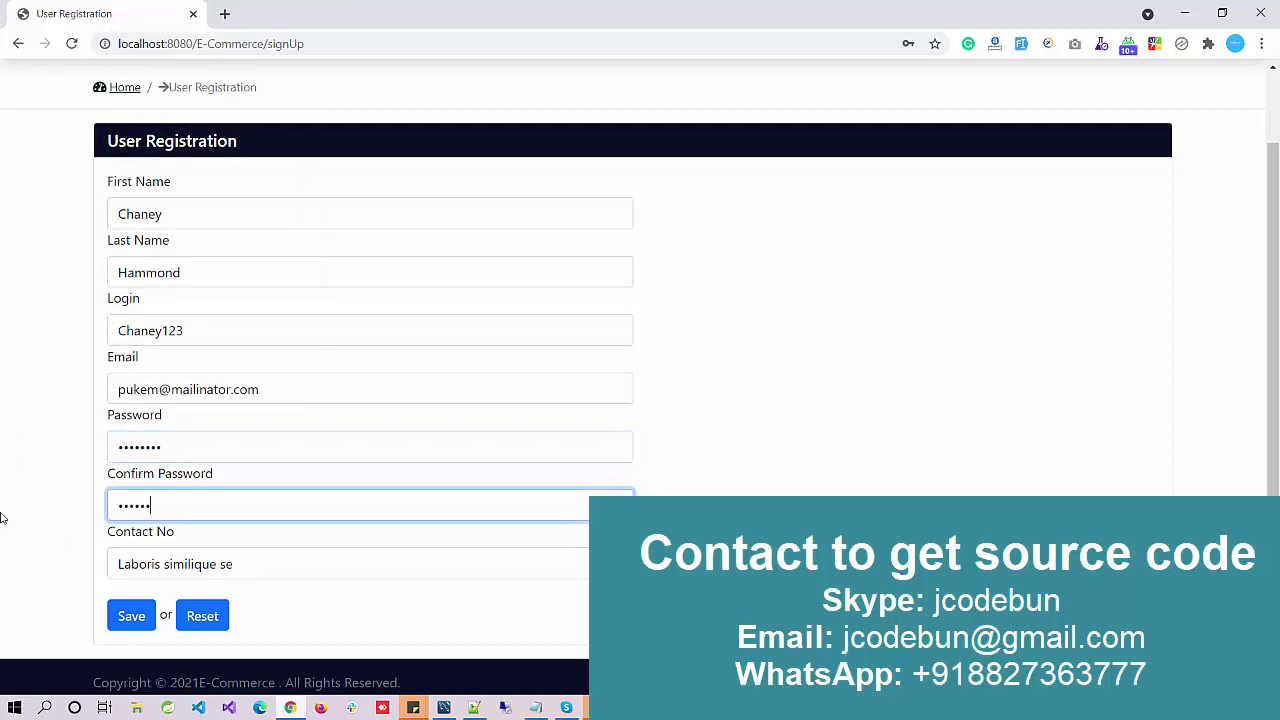
# Enter a new contact number, submit the registration, and return to the sign-in page
pyautogui.scroll(-1, 4, 520)
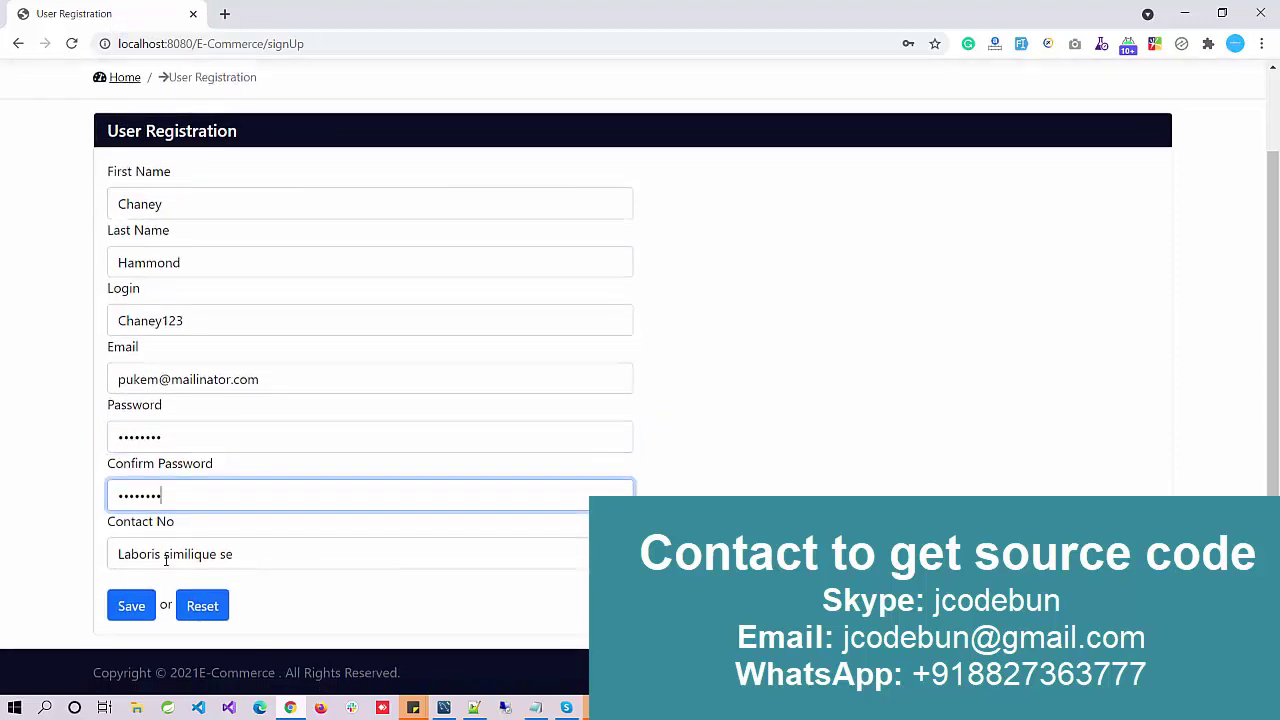
pyautogui.press('Tab')
pyautogui.press('BackSpace')
pyautogui.write('8585858585')
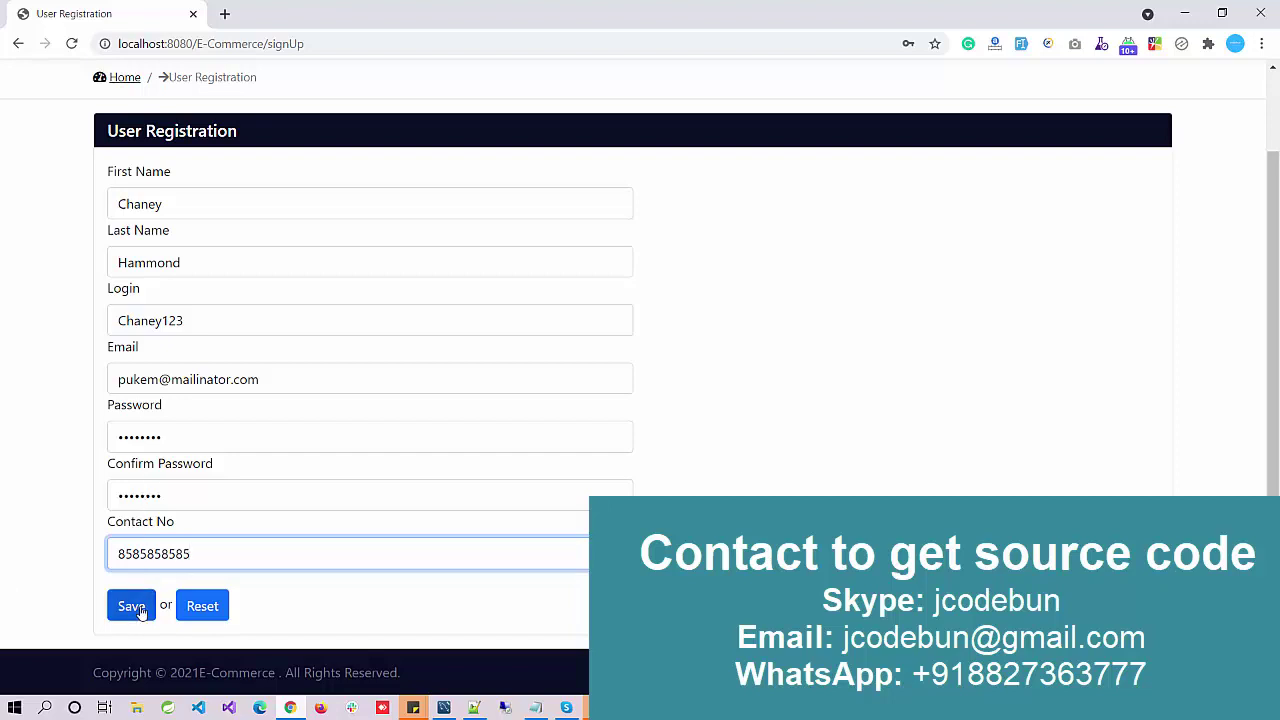
pyautogui.click(140, 607)
pyautogui.moveTo(268, 257); pyautogui.dragTo(3, 256)
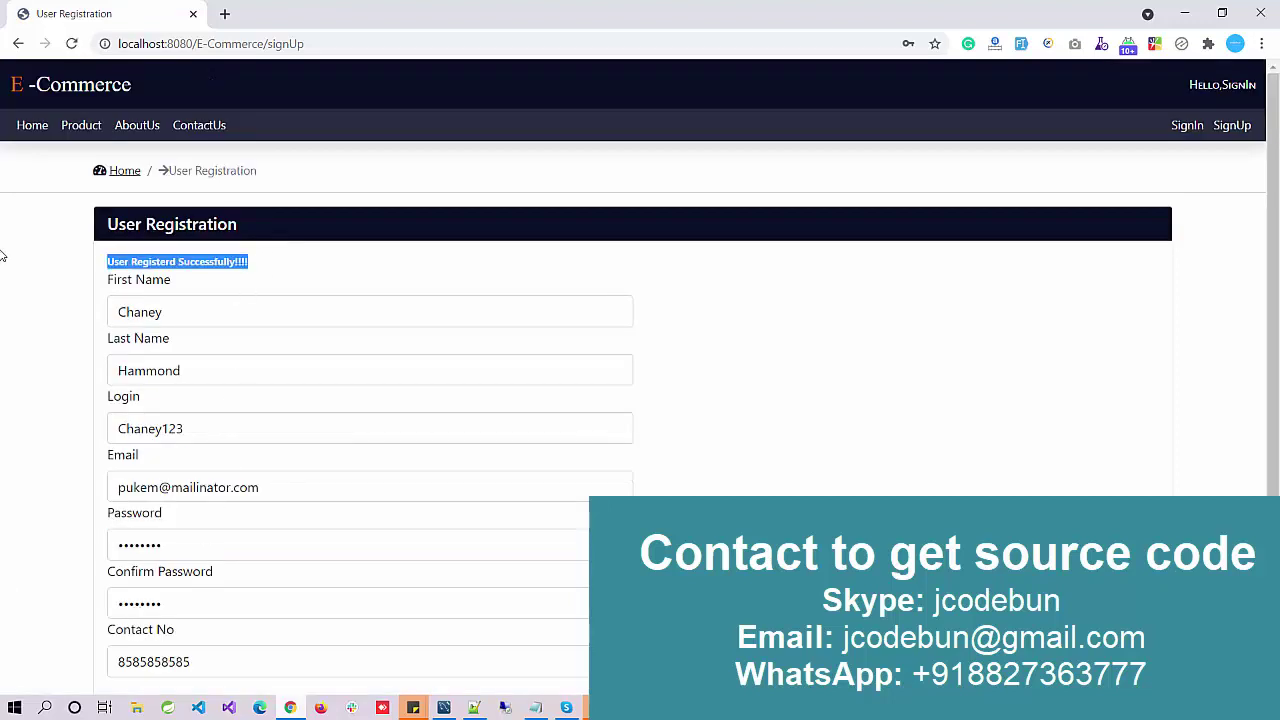
pyautogui.click(1186, 126)
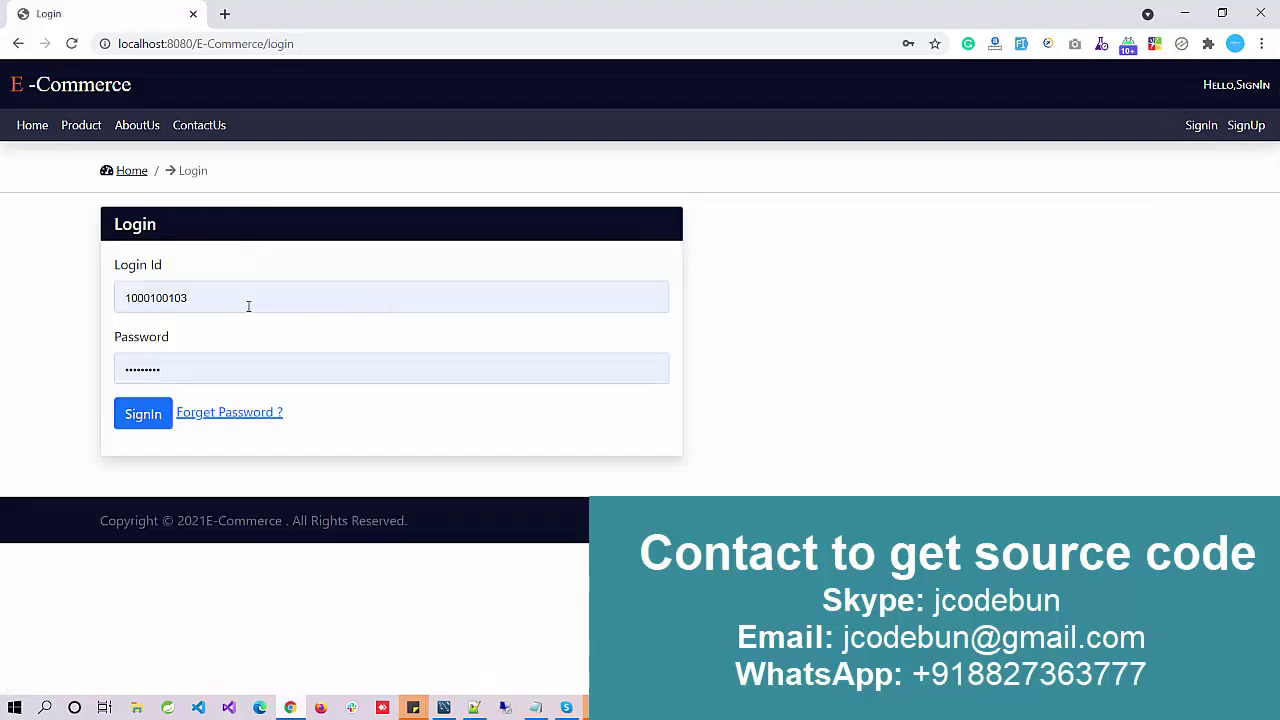
# Show the user table rows in MySQL Workbench to find the new customer's row
pyautogui.hotkey('alt', 'Tab')
pyautogui.click(80, 261)
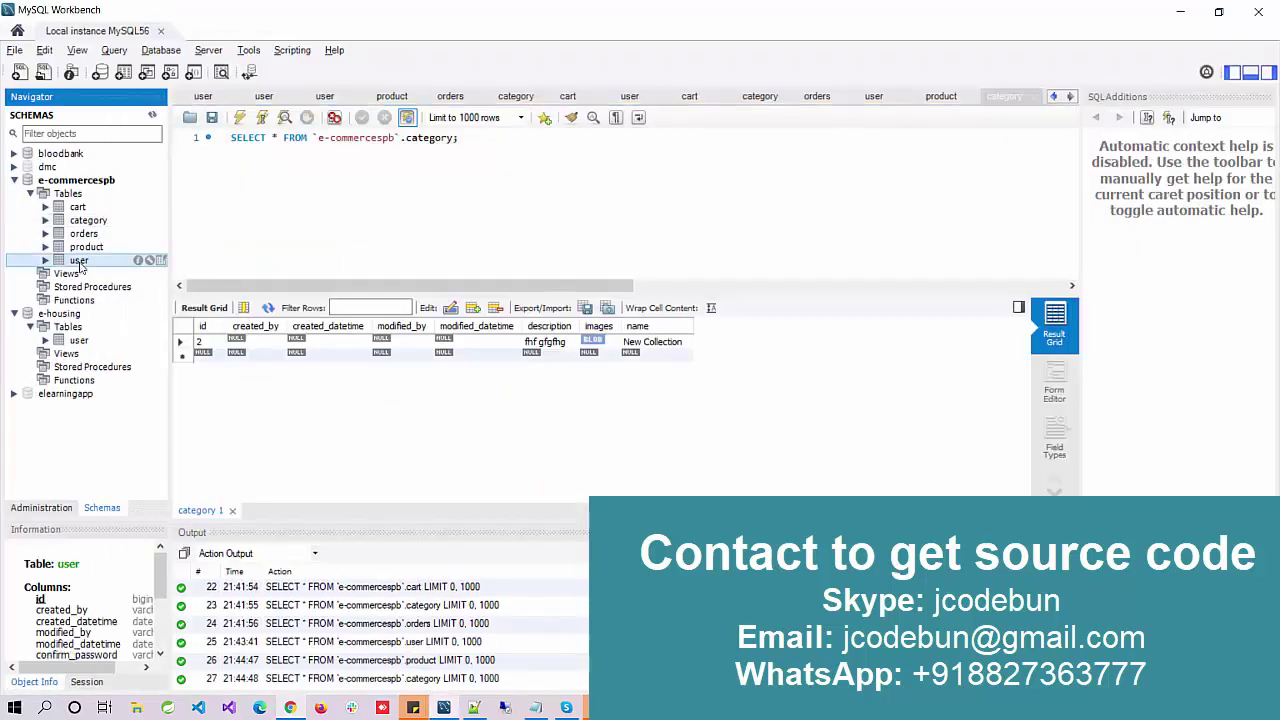
pyautogui.rightClick(84, 265)
pyautogui.click(125, 276)
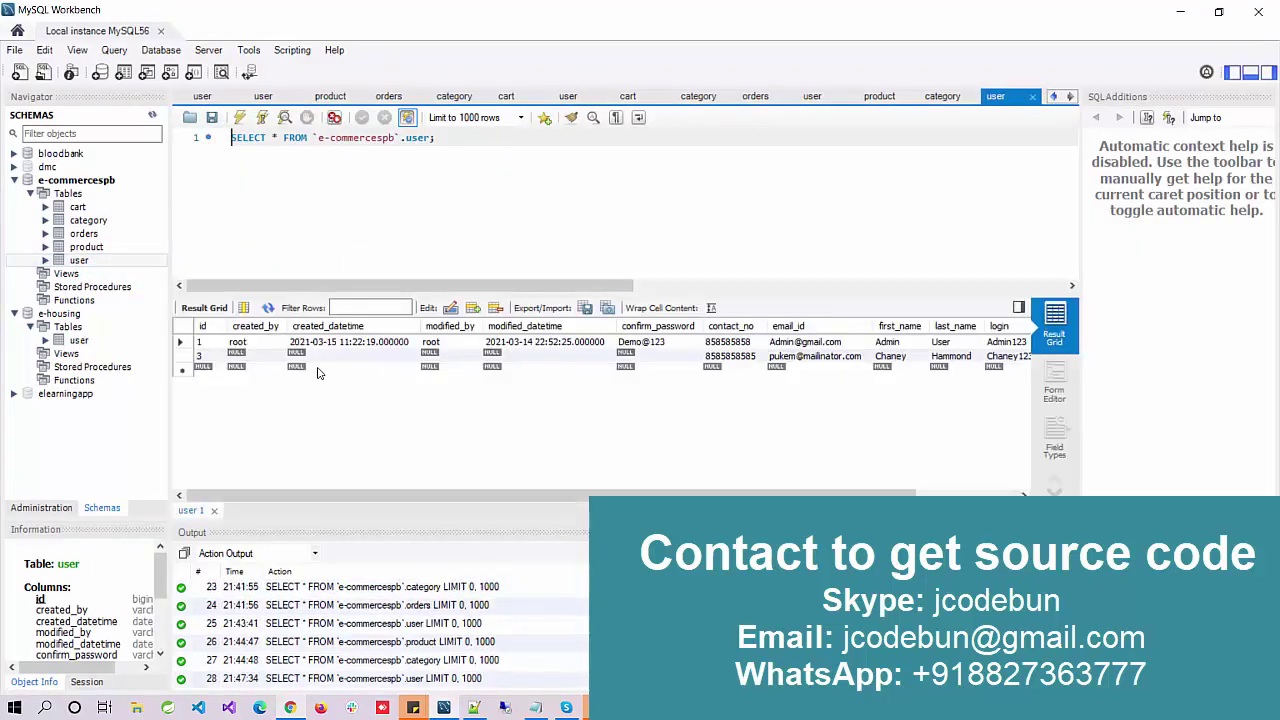
pyautogui.moveTo(499, 494); pyautogui.dragTo(607, 494)
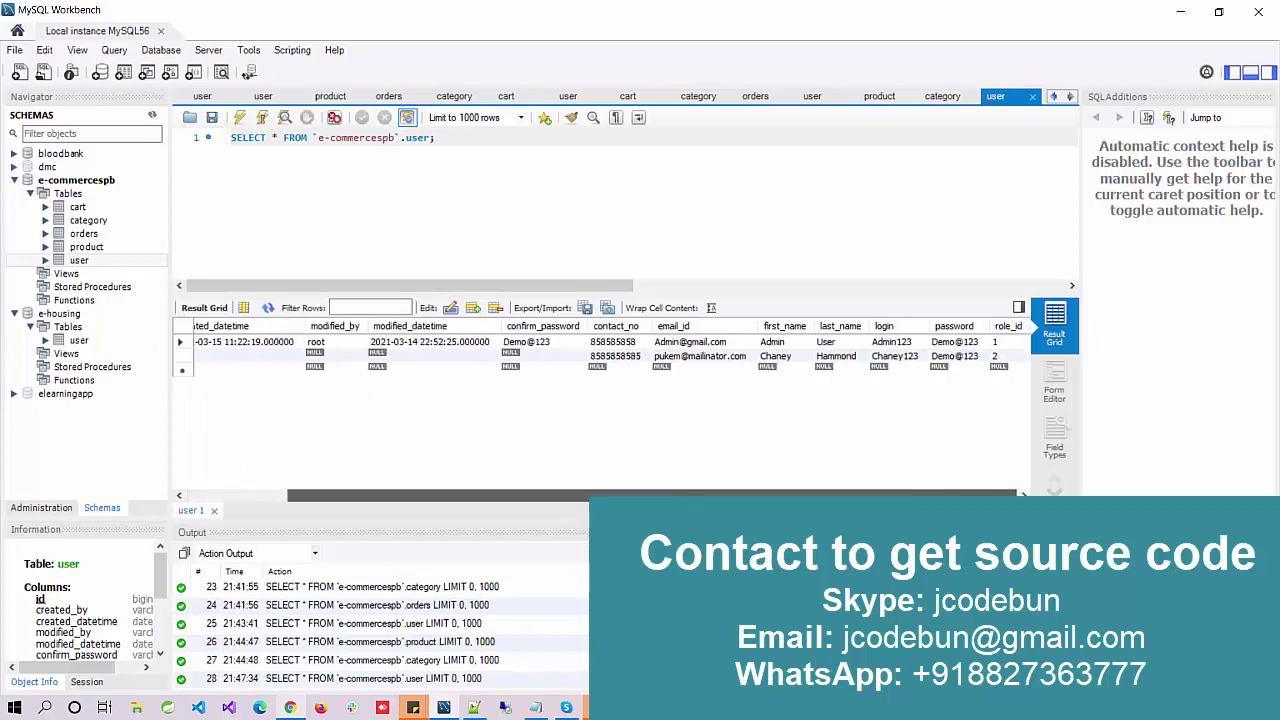
# Paste the new customer's login into the site's login form and select the password cell
pyautogui.click(885, 357)
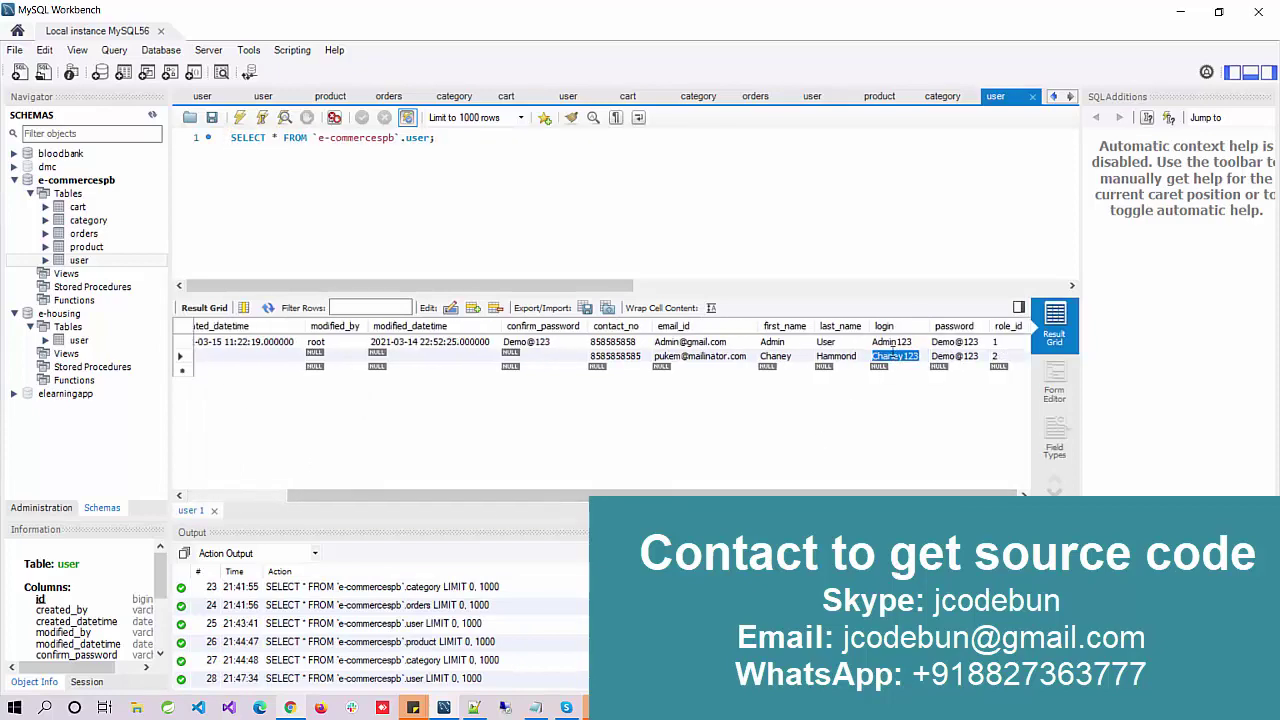
pyautogui.hotkey('alt', 'Tab')
pyautogui.press('Tab')
pyautogui.hotkey('ctrl', 'v')
pyautogui.hotkey('alt', 'Tab')
pyautogui.click(956, 345)
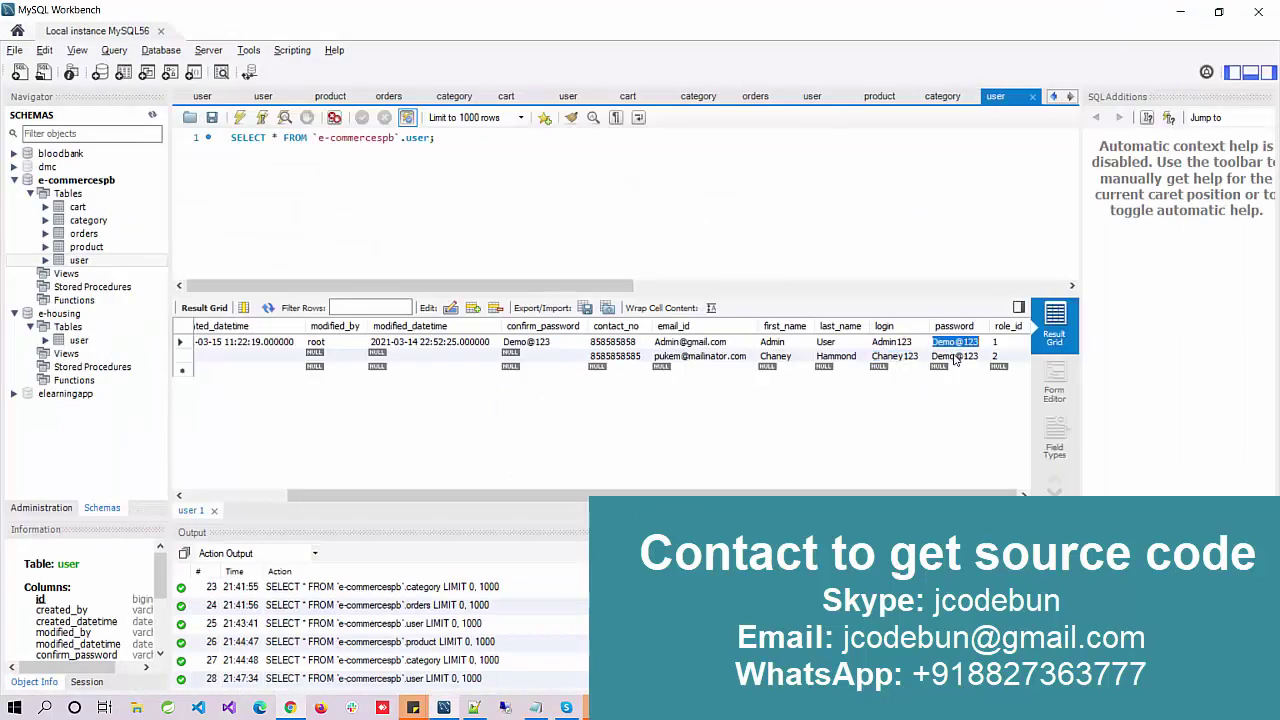
# Fill in the password and sign in as the new customer, dismissing the save-password prompt
pyautogui.hotkey('alt', 'Tab')
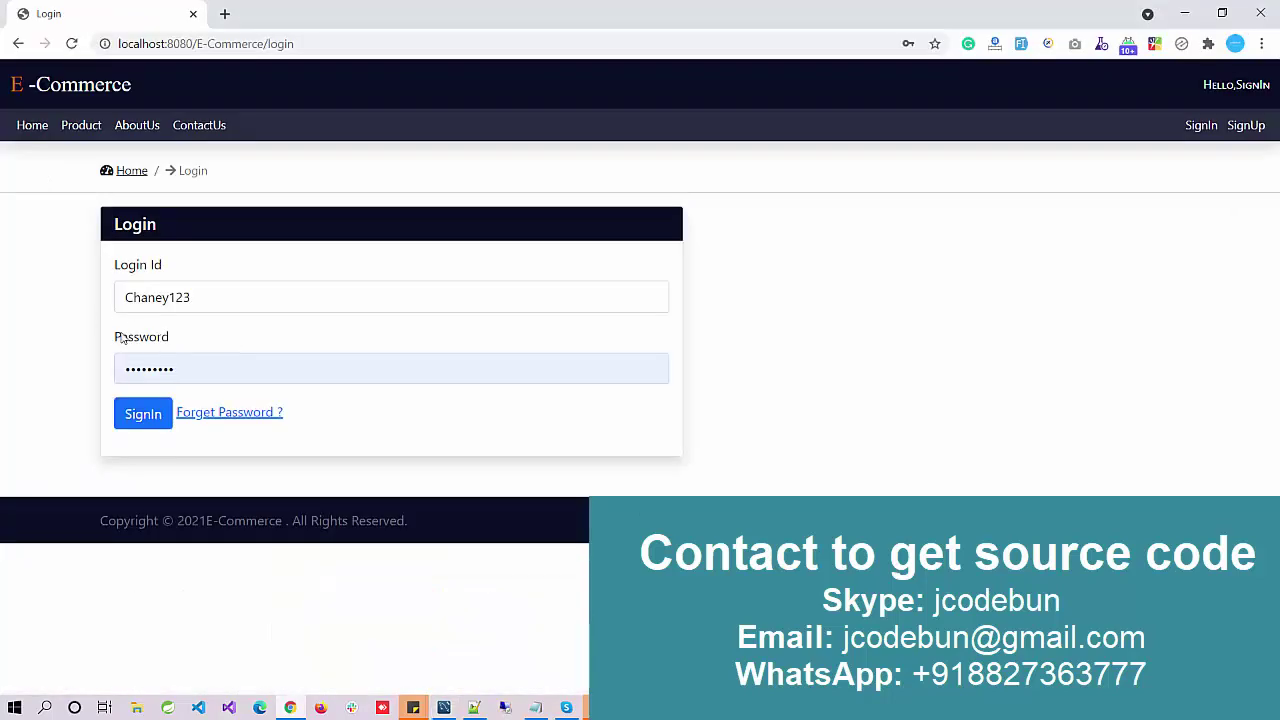
pyautogui.click(146, 352)
pyautogui.click(141, 416)
pyautogui.press('Return')
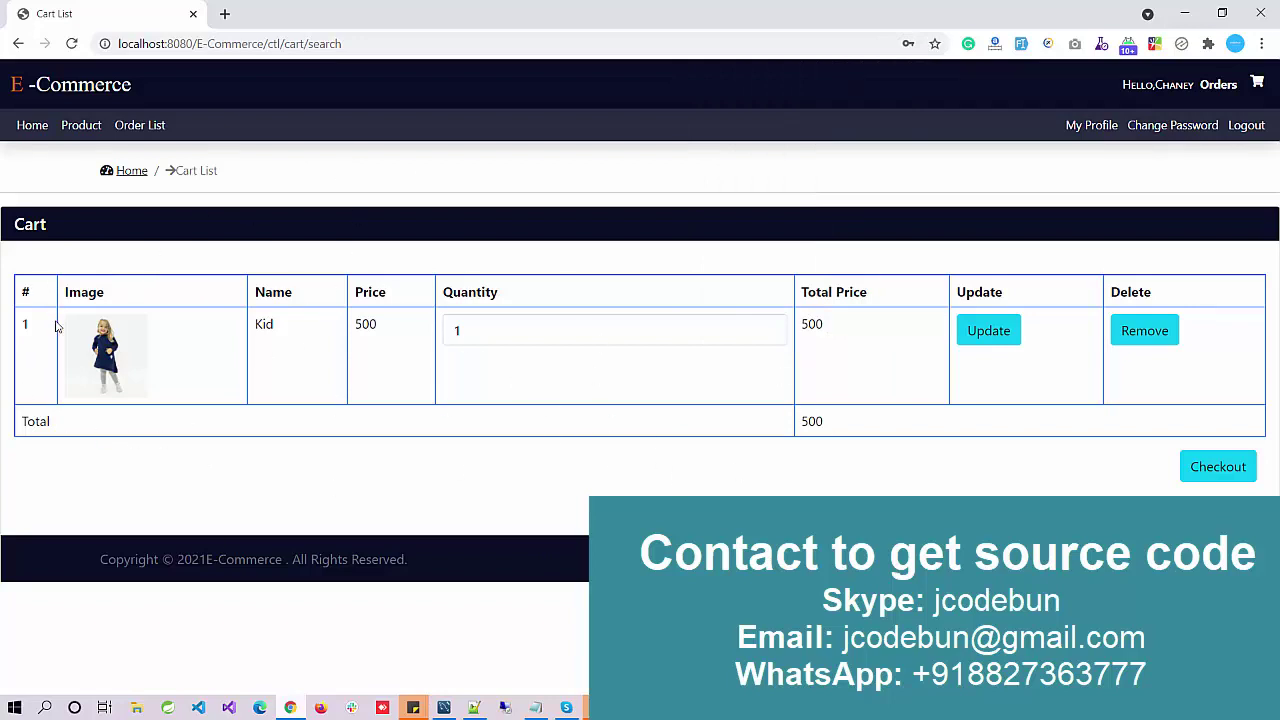
# Change the Kid item's cart quantity to 2 and update, giving a total of 1000
pyautogui.click(616, 331)
pyautogui.press('BackSpace')
pyautogui.write('2')
pyautogui.click(630, 392)
pyautogui.click(1000, 342)
pyautogui.moveTo(849, 329); pyautogui.dragTo(797, 329)
# Check out the cart and fill in the billing state, city and two address lines
pyautogui.click(1216, 466)
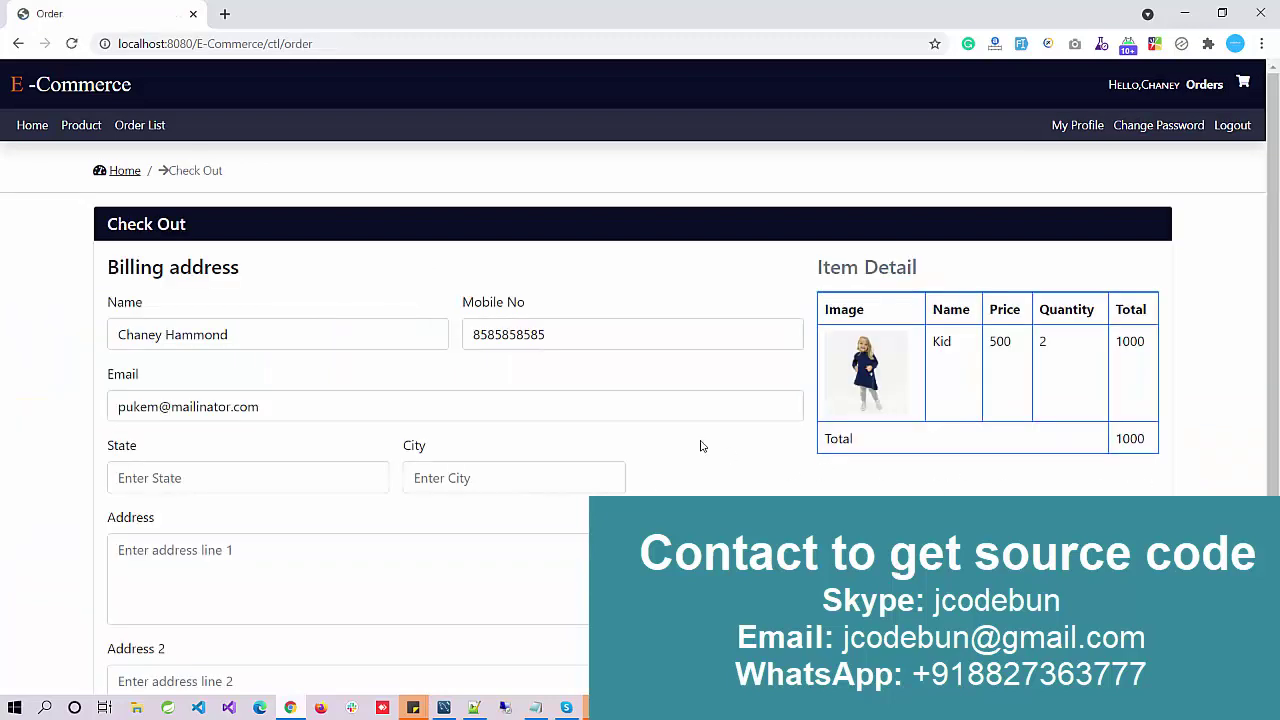
pyautogui.scroll(-2, 670, 434)
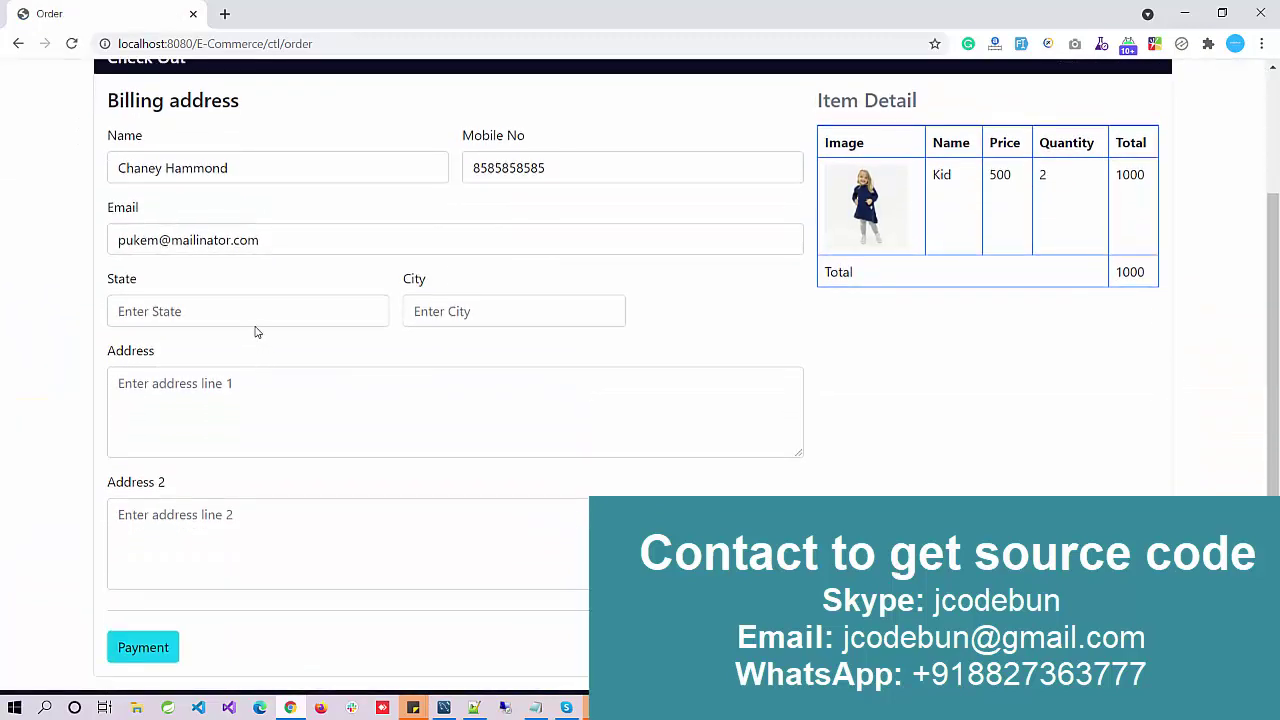
pyautogui.scroll(1, 240, 258)
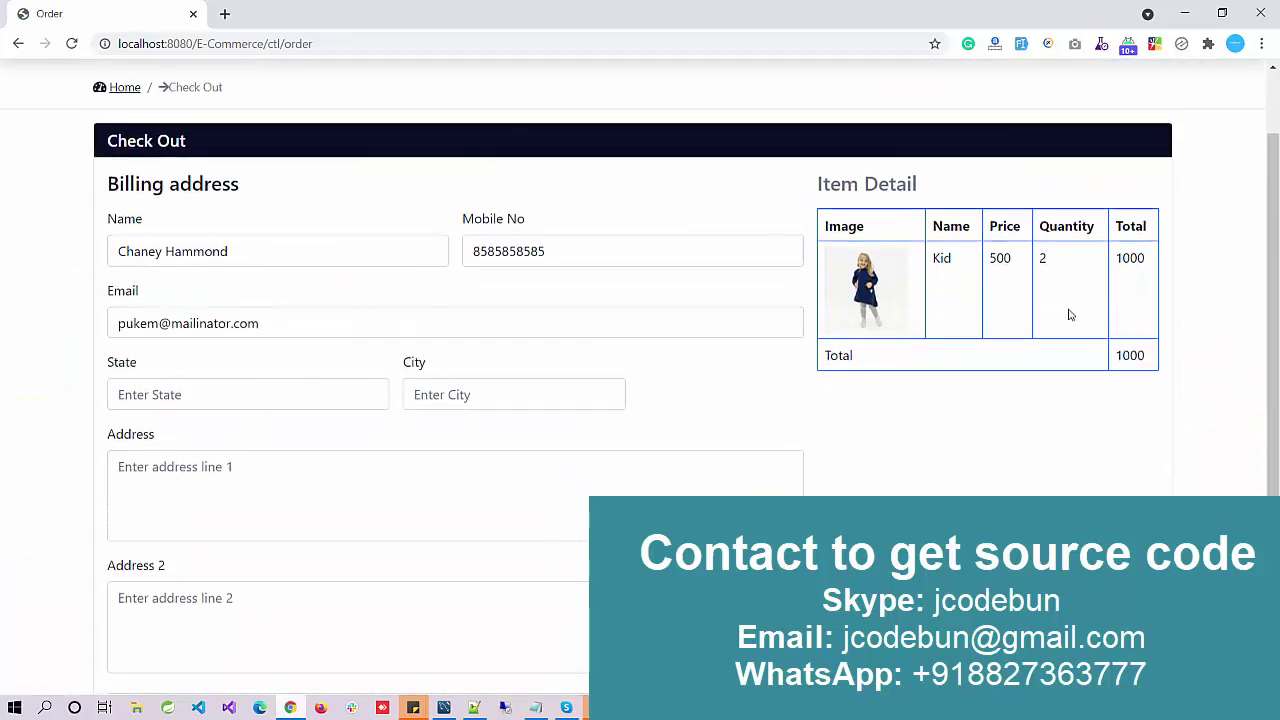
pyautogui.click(283, 404)
pyautogui.write('vcfg')
pyautogui.click(466, 401)
pyautogui.write('fgfg')
pyautogui.click(286, 480)
pyautogui.write('fgfd')
pyautogui.click(363, 602)
pyautogui.write('fdg')
pyautogui.scroll(-2, 363, 602)
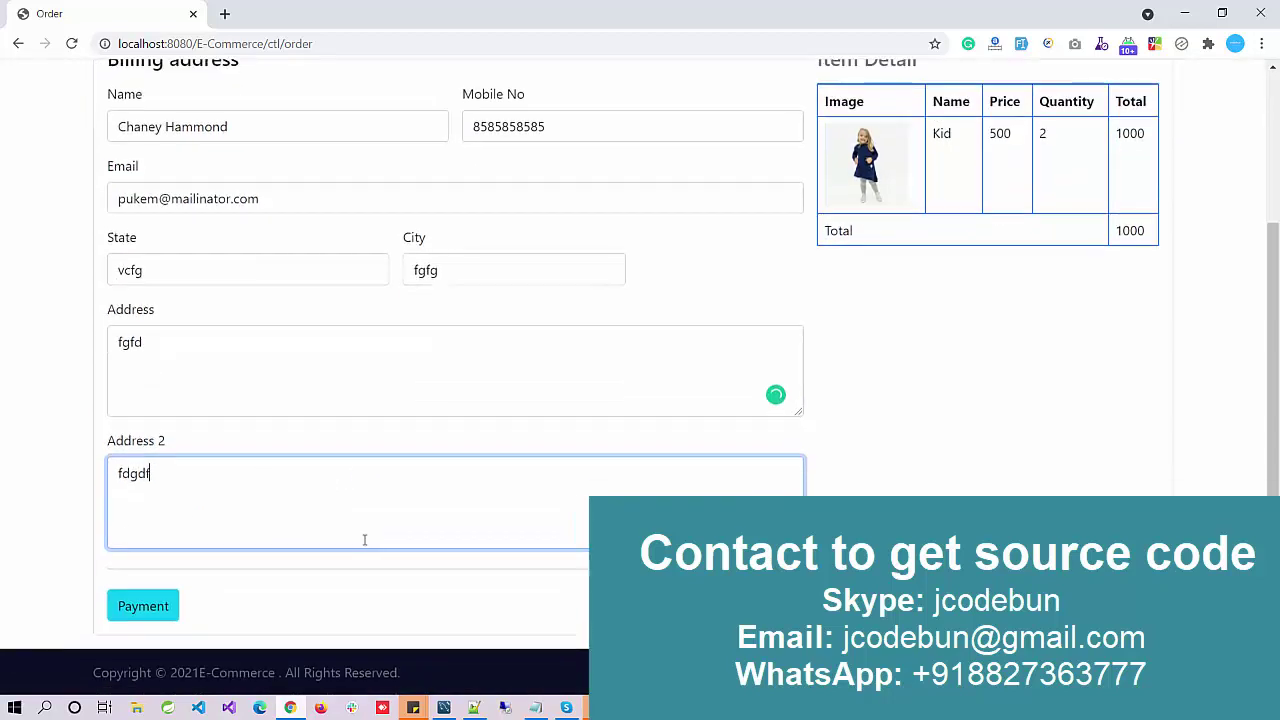
pyautogui.click(172, 604)
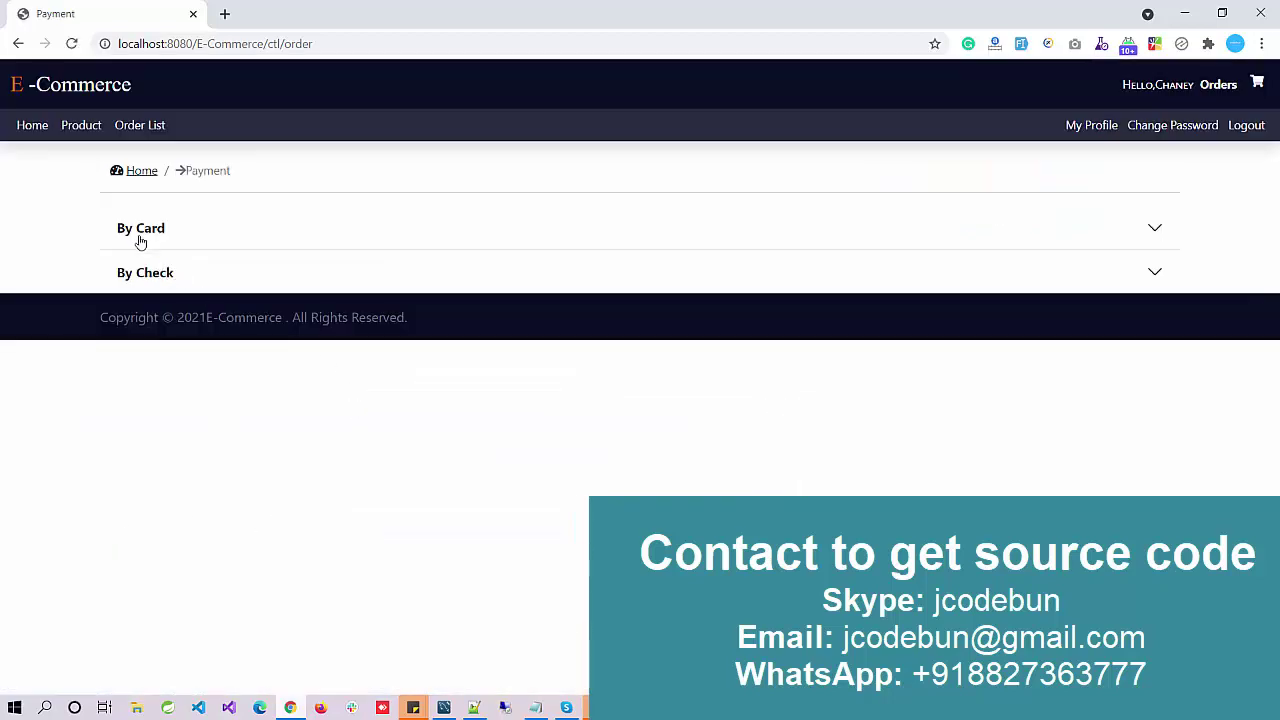
# Pay by check with a check number, name and signature, and place the order
pyautogui.click(141, 230)
pyautogui.scroll(-2, 155, 256)
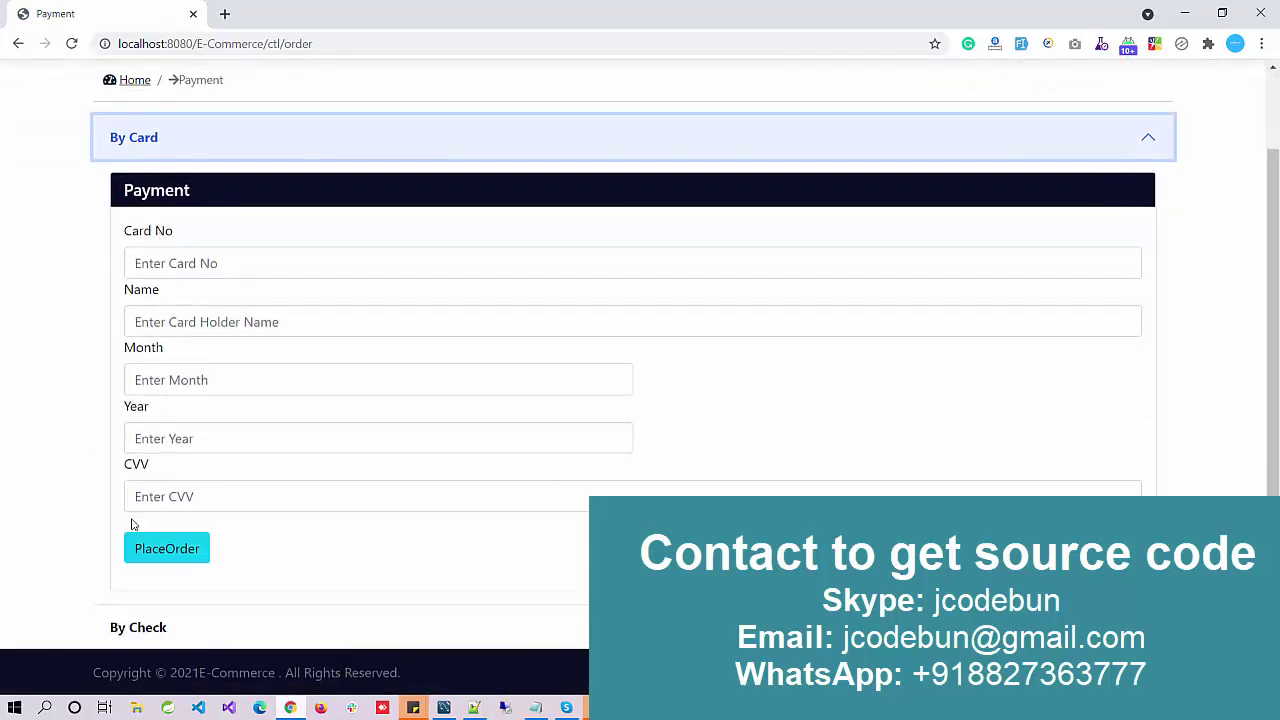
pyautogui.click(145, 624)
pyautogui.click(218, 397)
pyautogui.write('564564')
pyautogui.click(208, 458)
pyautogui.write('gdgfd')
pyautogui.click(202, 515)
pyautogui.write('gd')
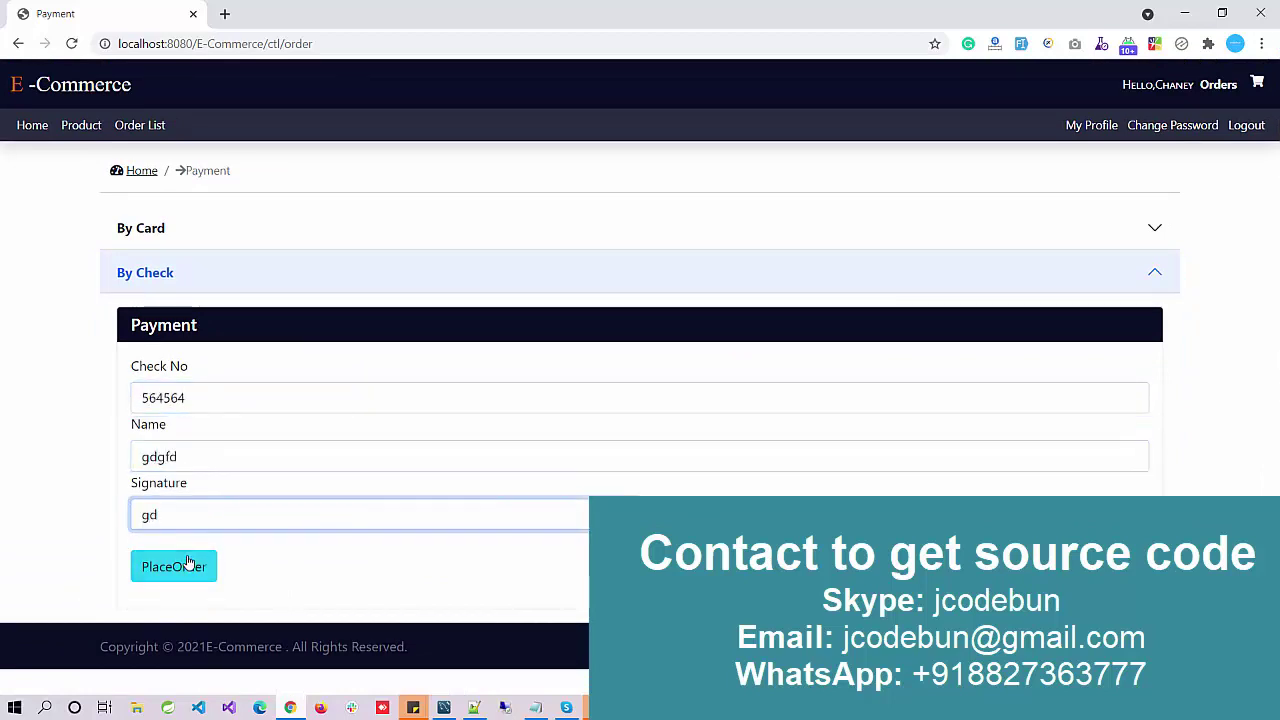
pyautogui.click(194, 562)
# Confirm the new order (Kid, quantity 2, total 1000) appears in the order list
pyautogui.scroll(-2, 440, 390)
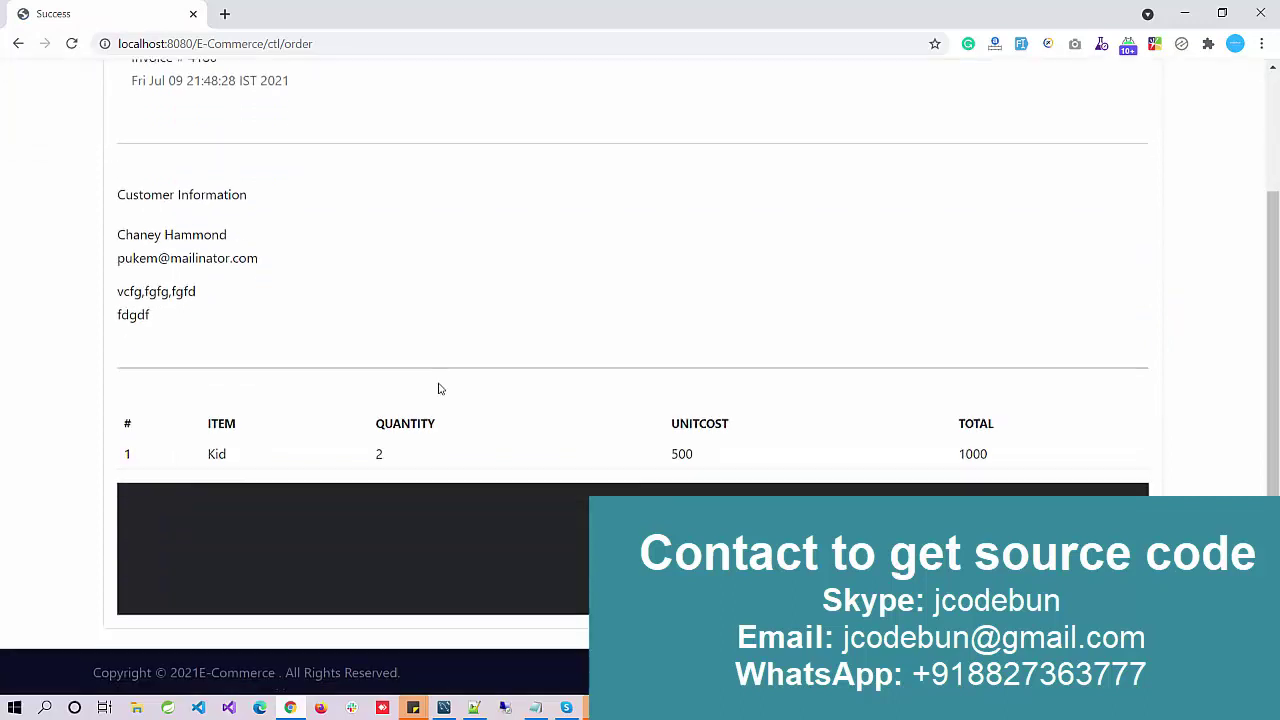
pyautogui.scroll(2, 700, 458)
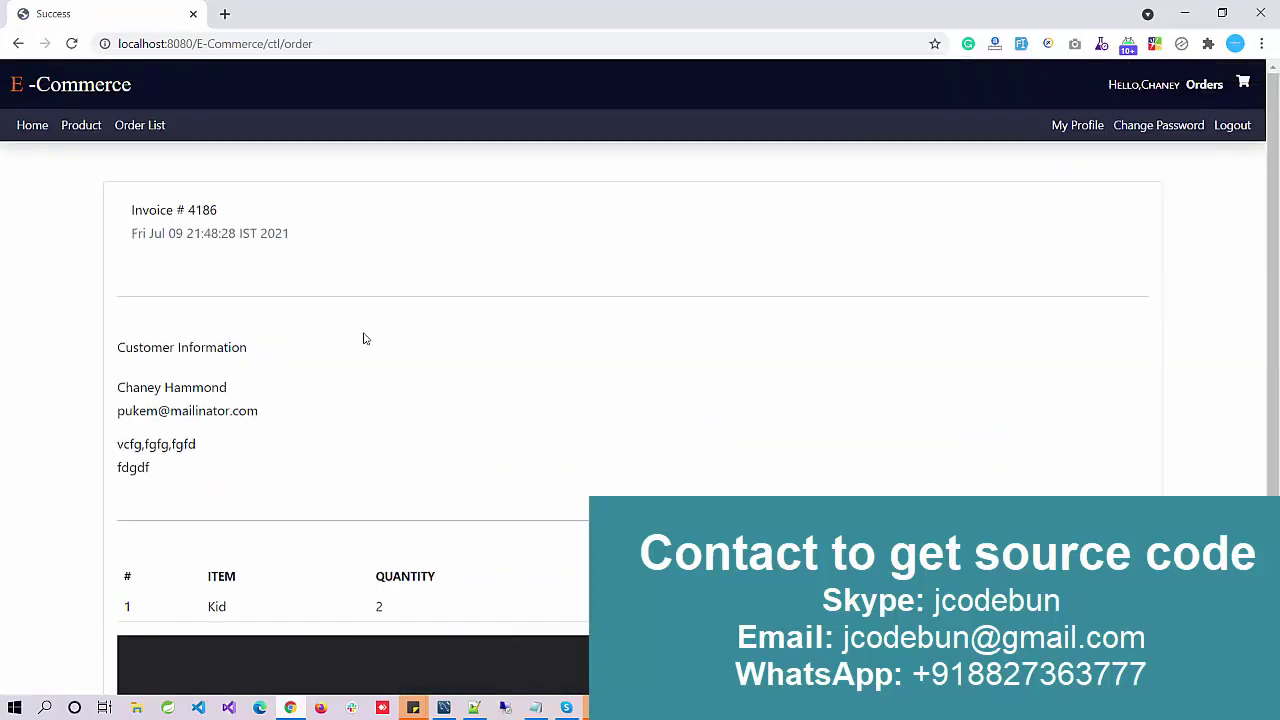
pyautogui.click(150, 127)
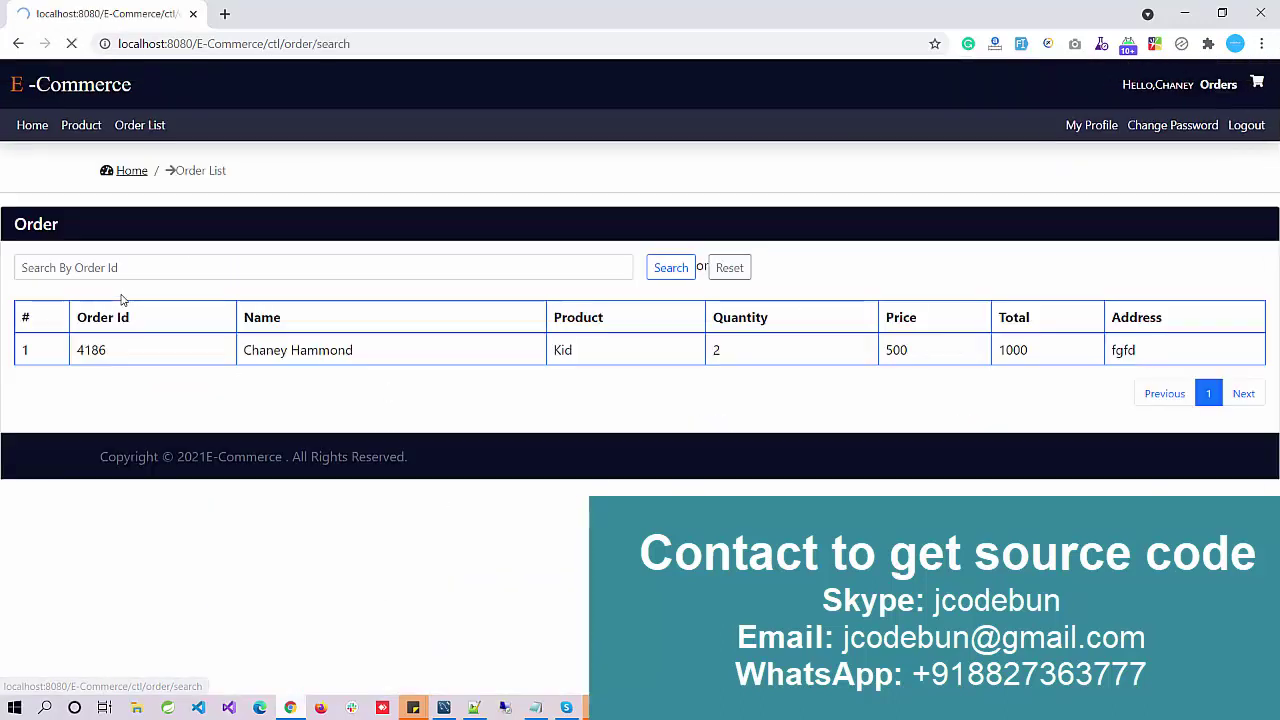
pyautogui.moveTo(1150, 355); pyautogui.dragTo(15, 315)
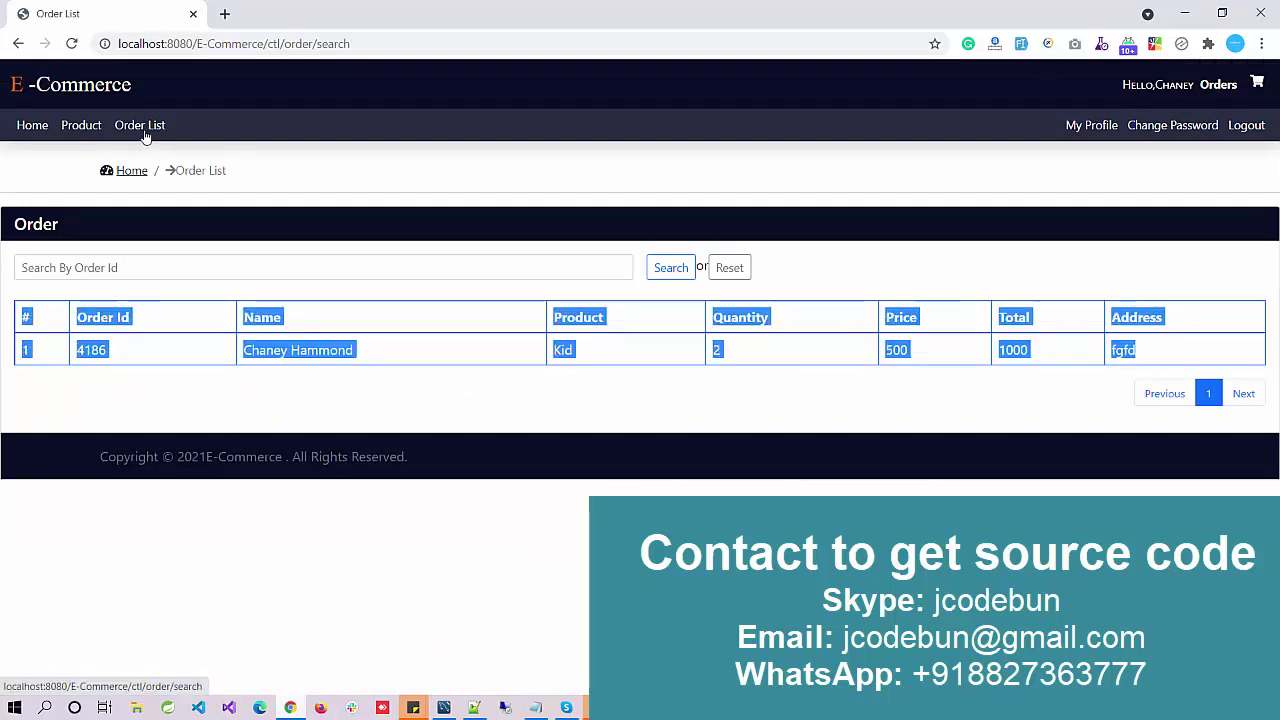
# Log out of the customer account and browse the product list as a guest
pyautogui.click(73, 140)
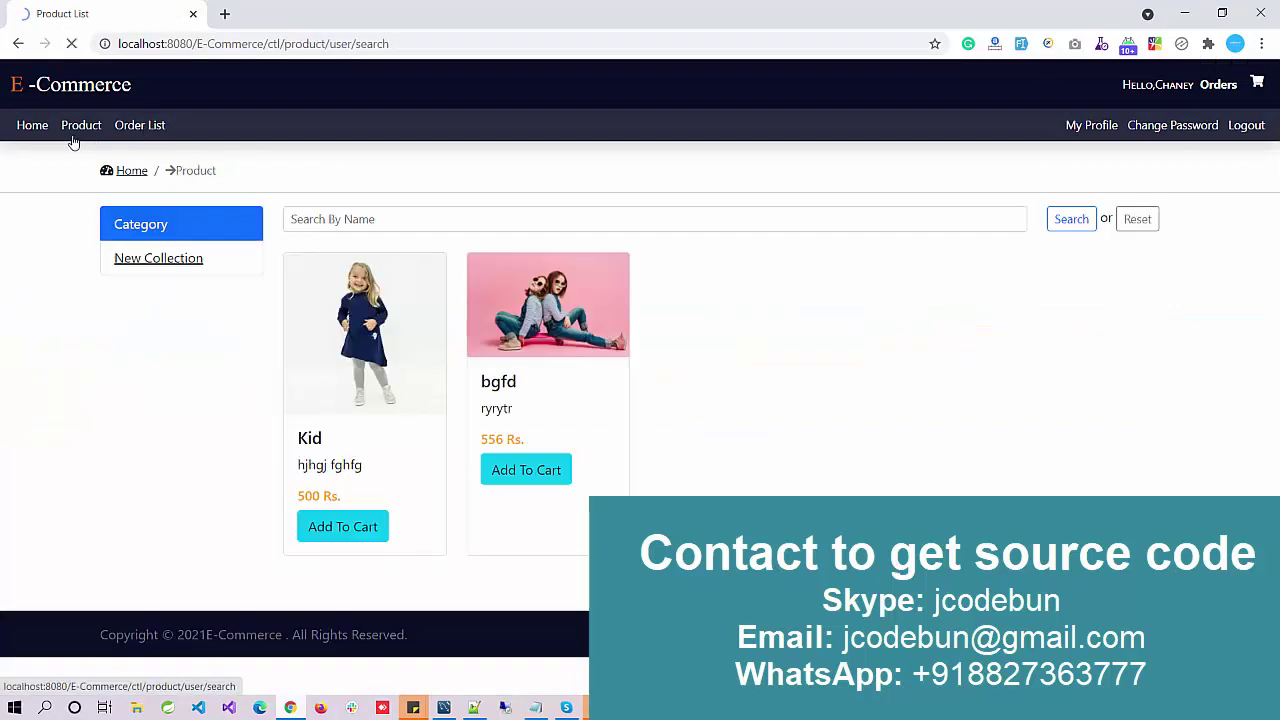
pyautogui.click(138, 127)
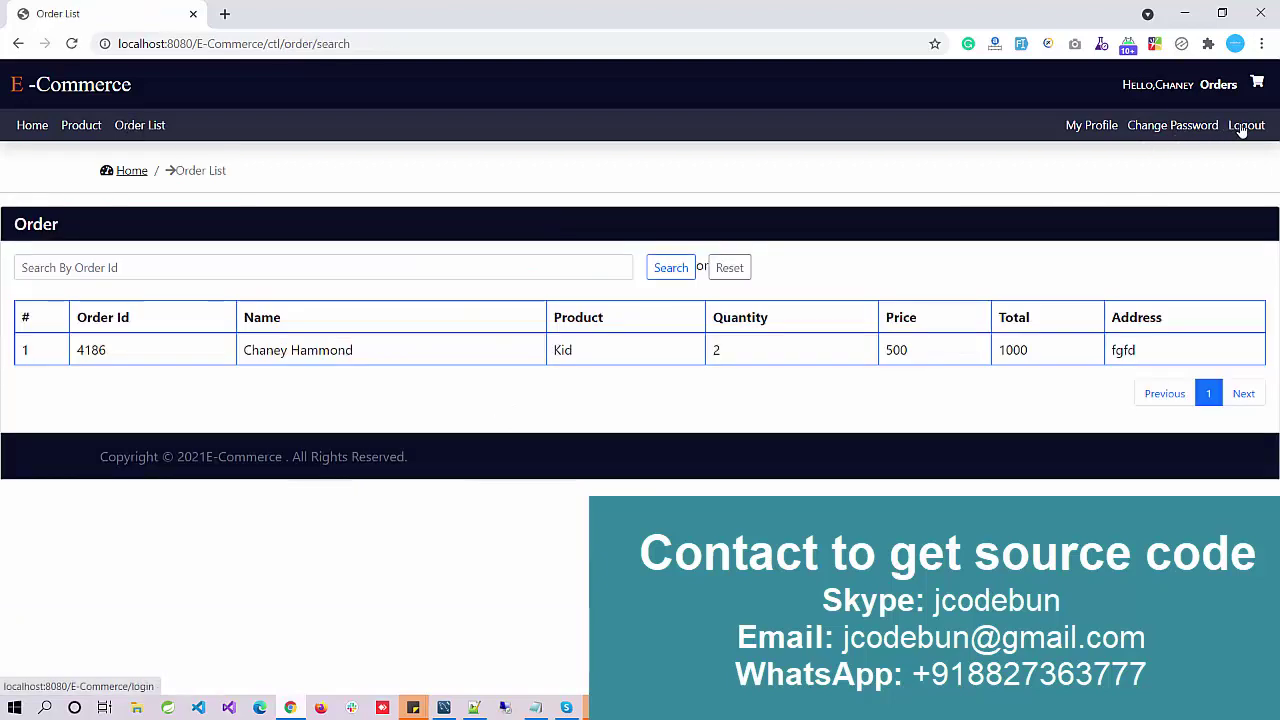
pyautogui.click(1246, 125)
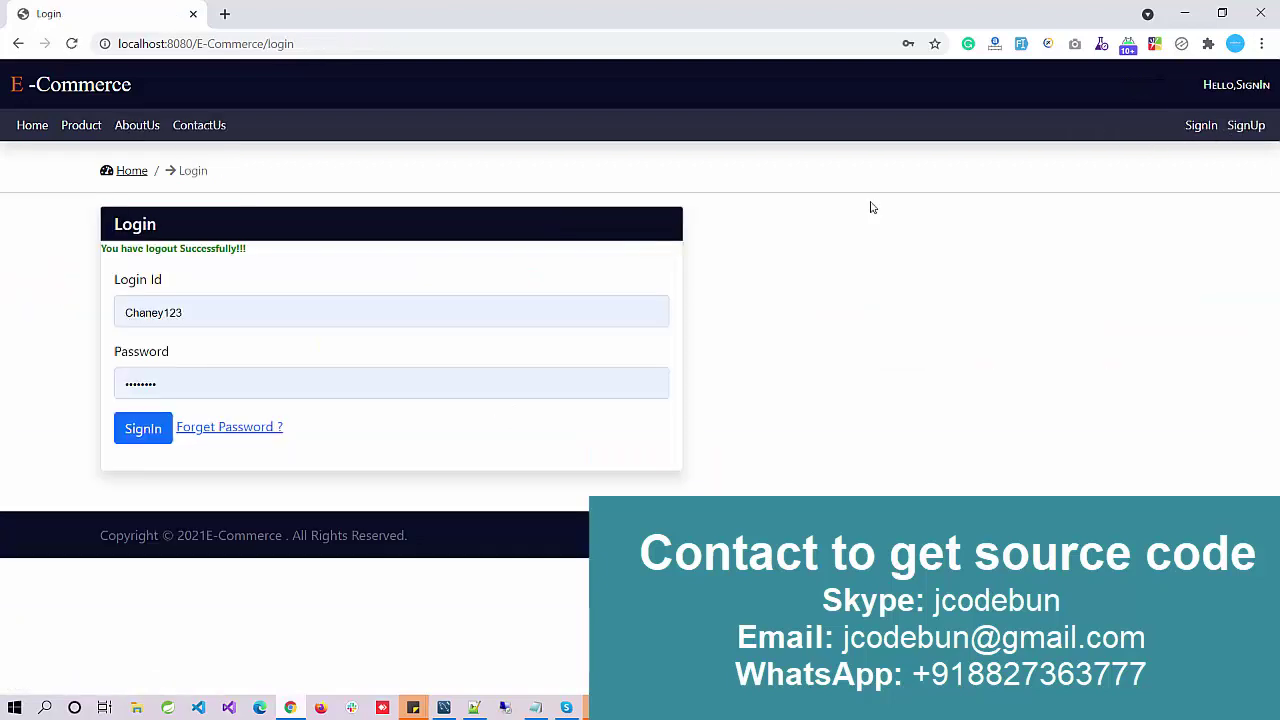
pyautogui.click(33, 126)
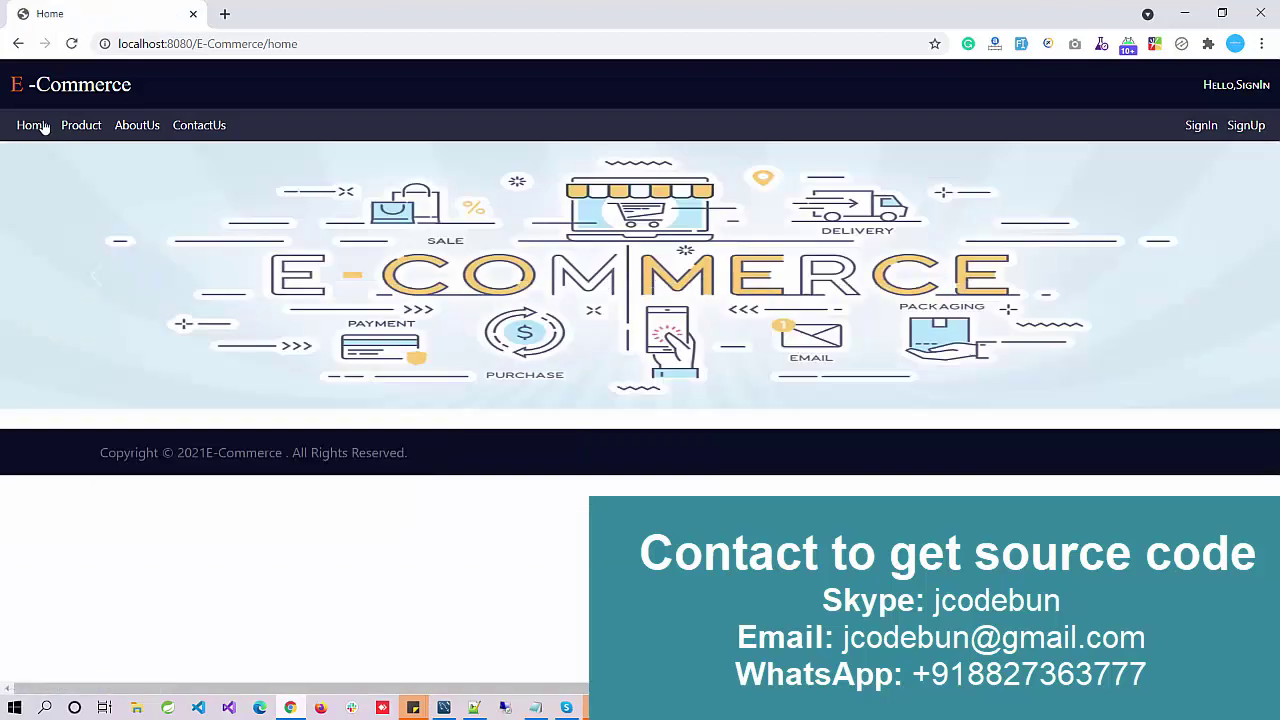
pyautogui.click(82, 125)
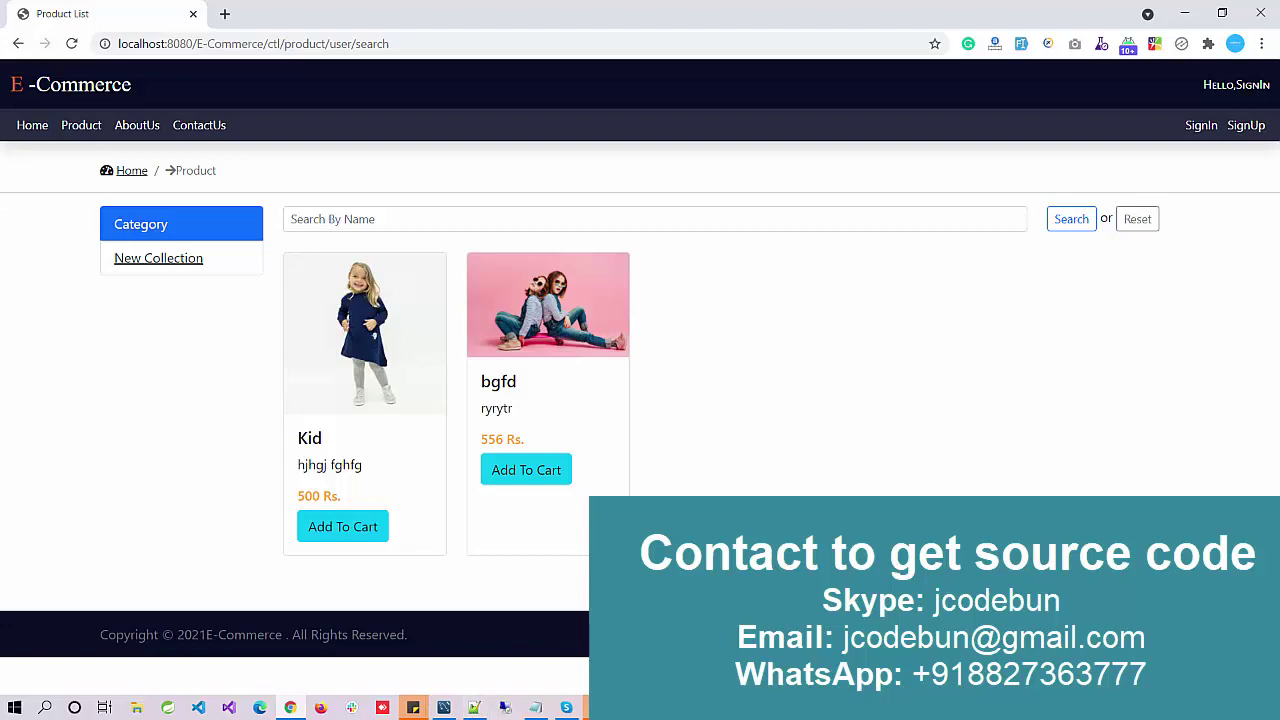
pyautogui.hotkey('alt', 'Tab')
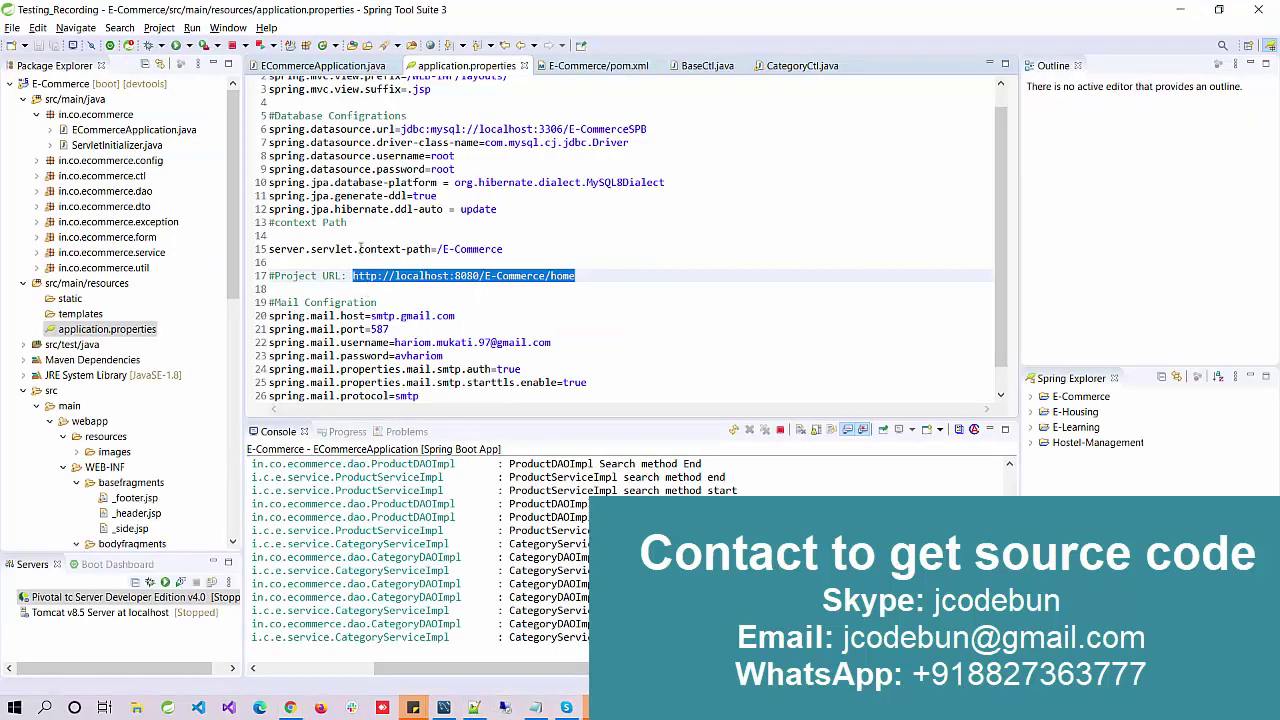
pyautogui.click(377, 235)
pyautogui.scroll(-1, 377, 235)
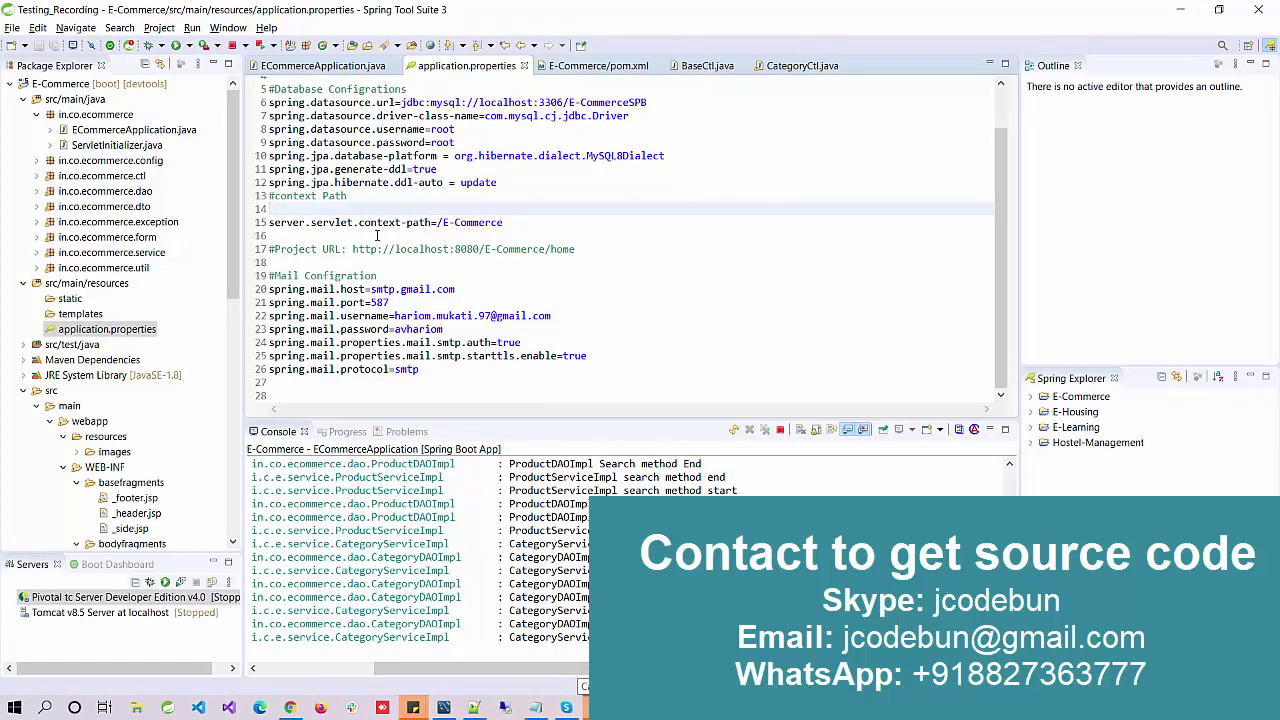